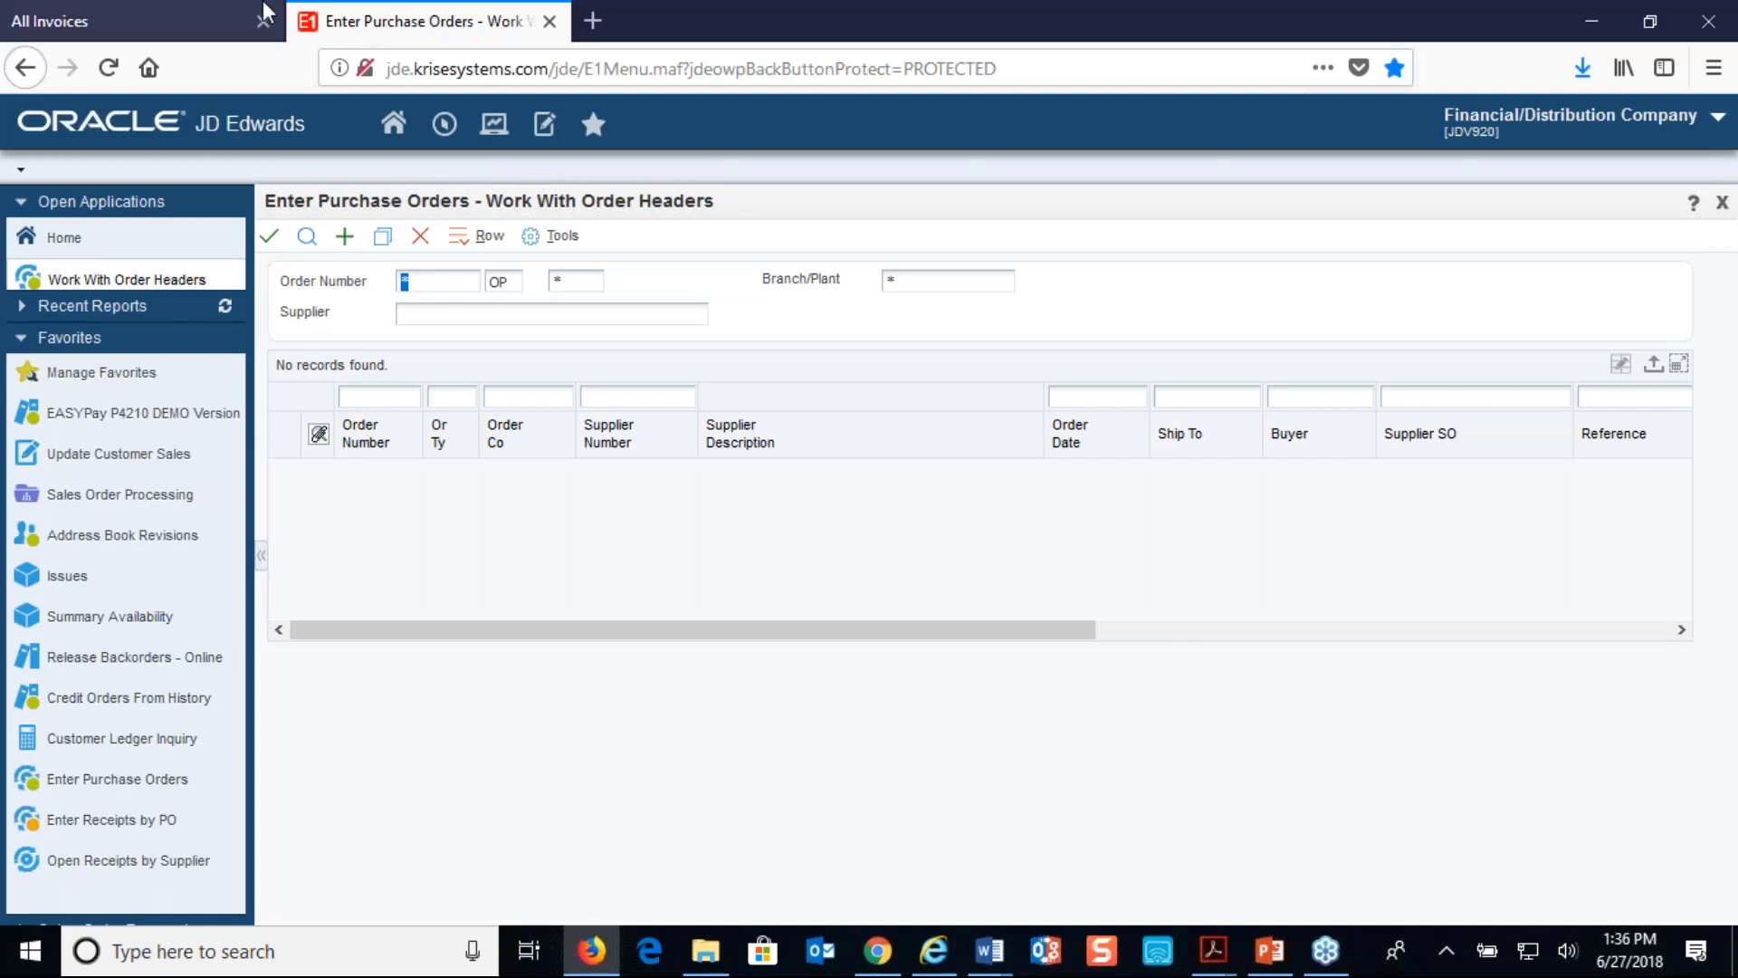
- Add a purchase order header for branch/plant M30 with the Fox Valley Supplier Co. address number
left_click(345, 237)
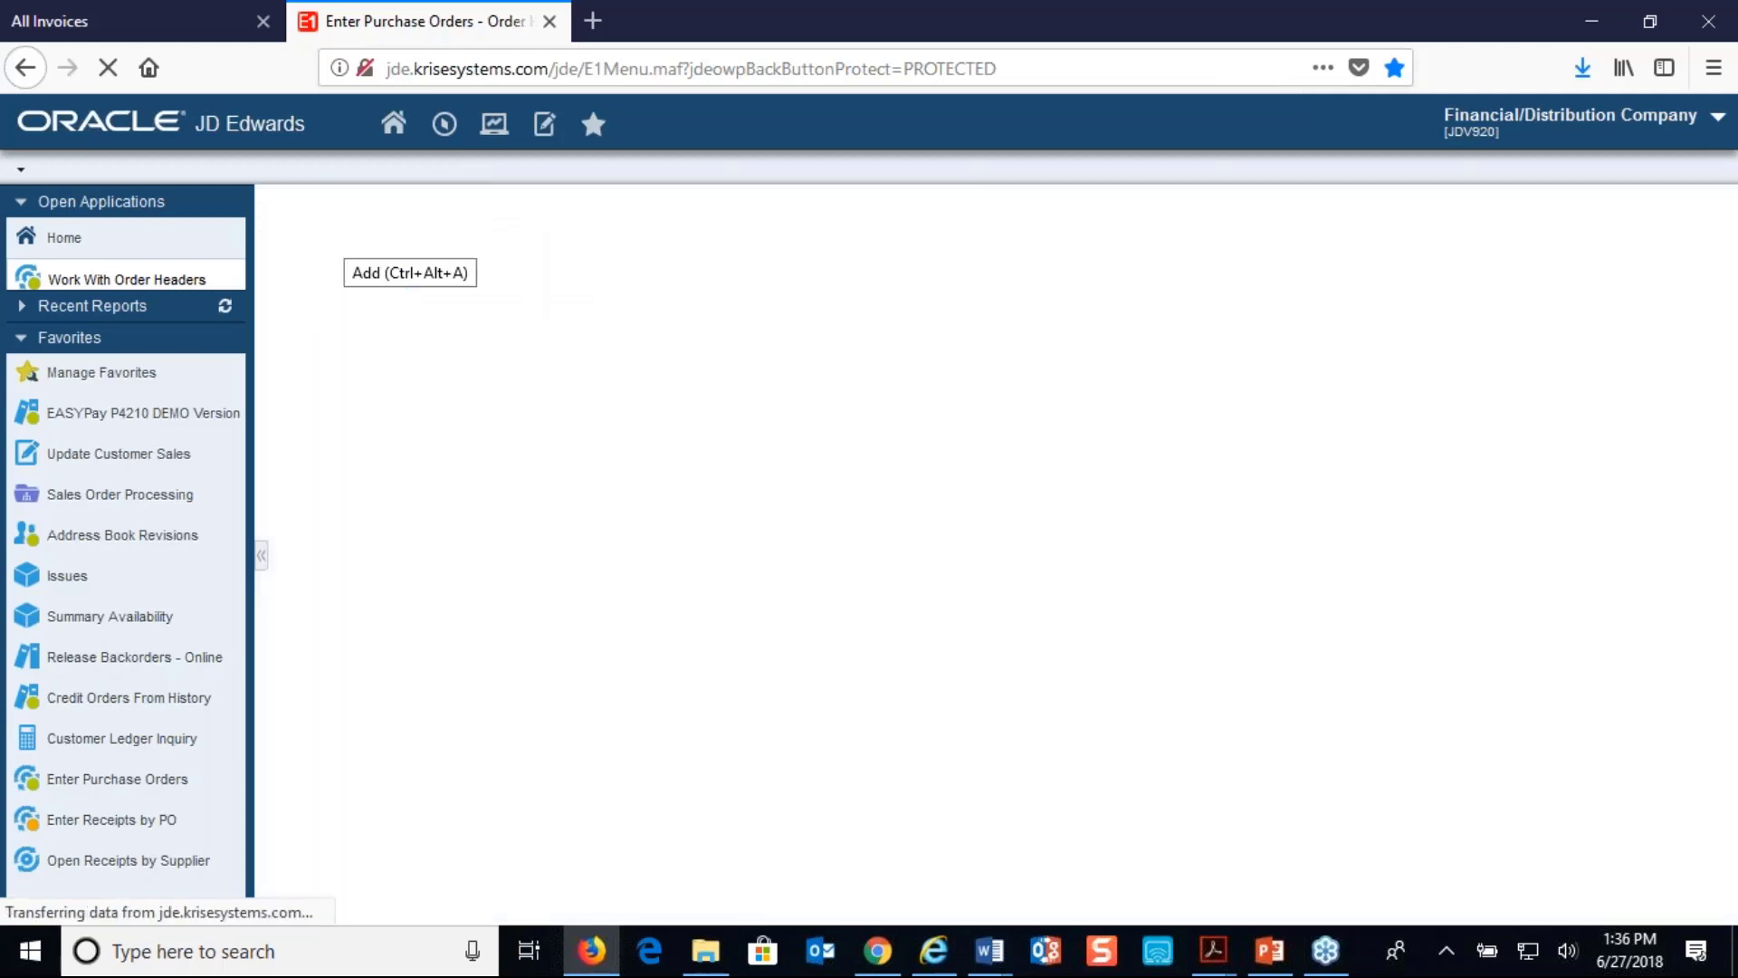
left_click(917, 331)
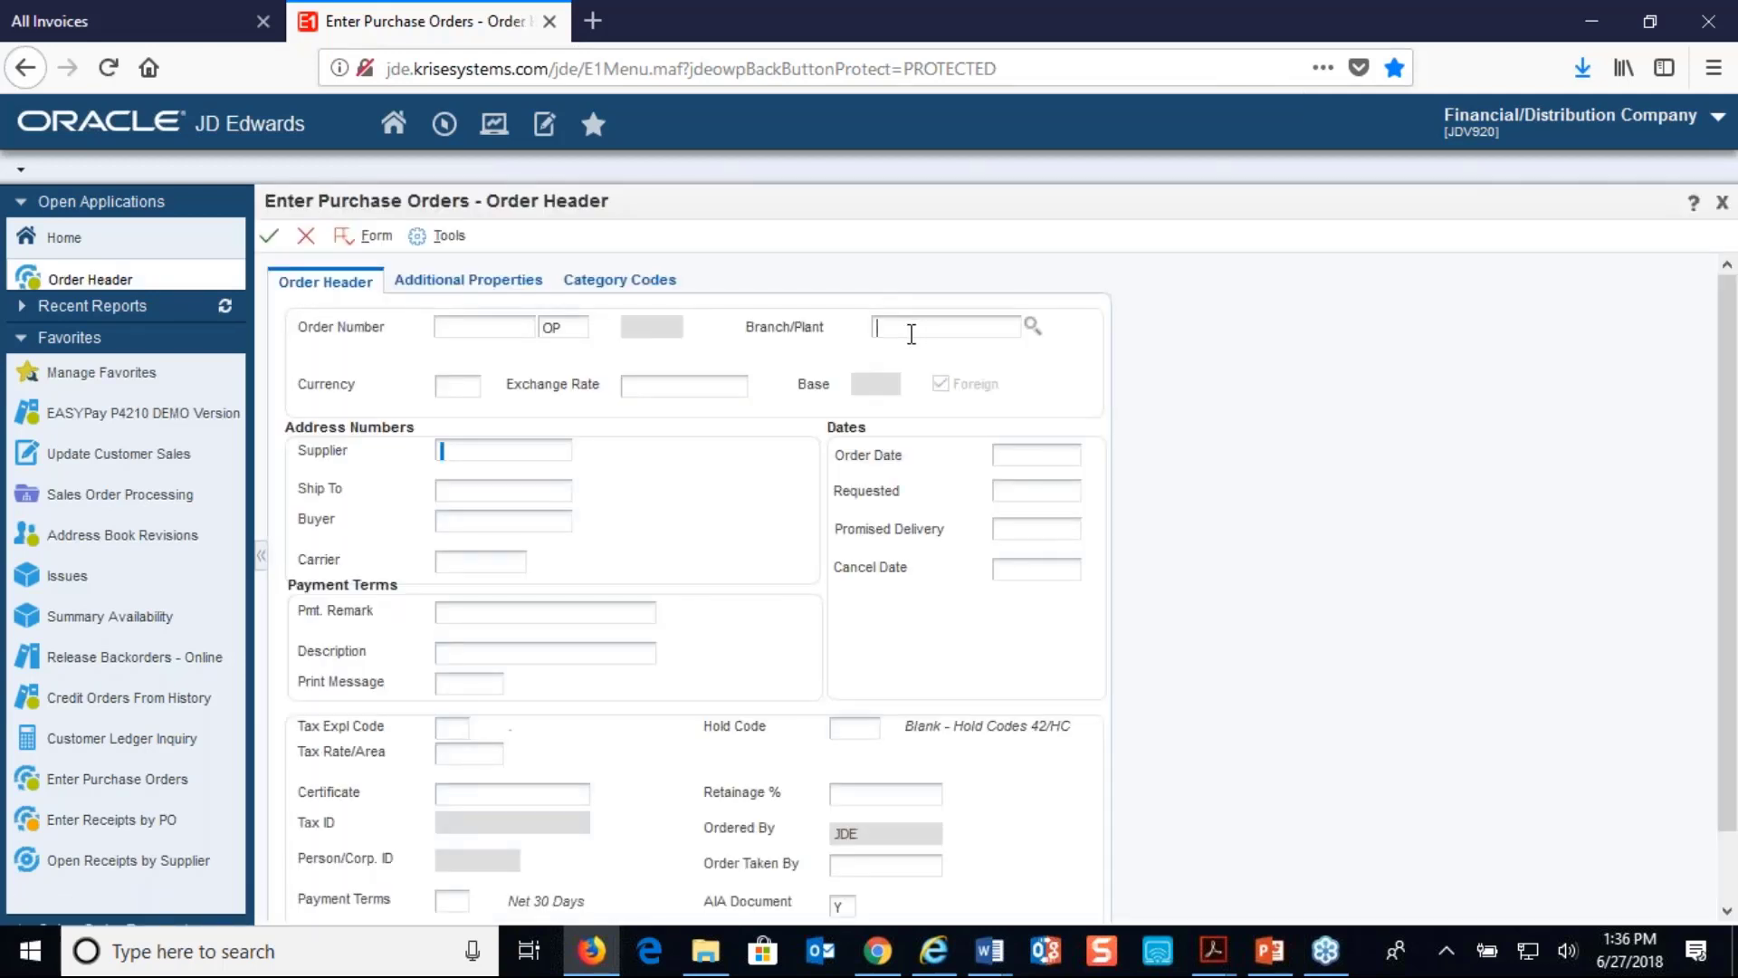
type("m30")
key("Tab")
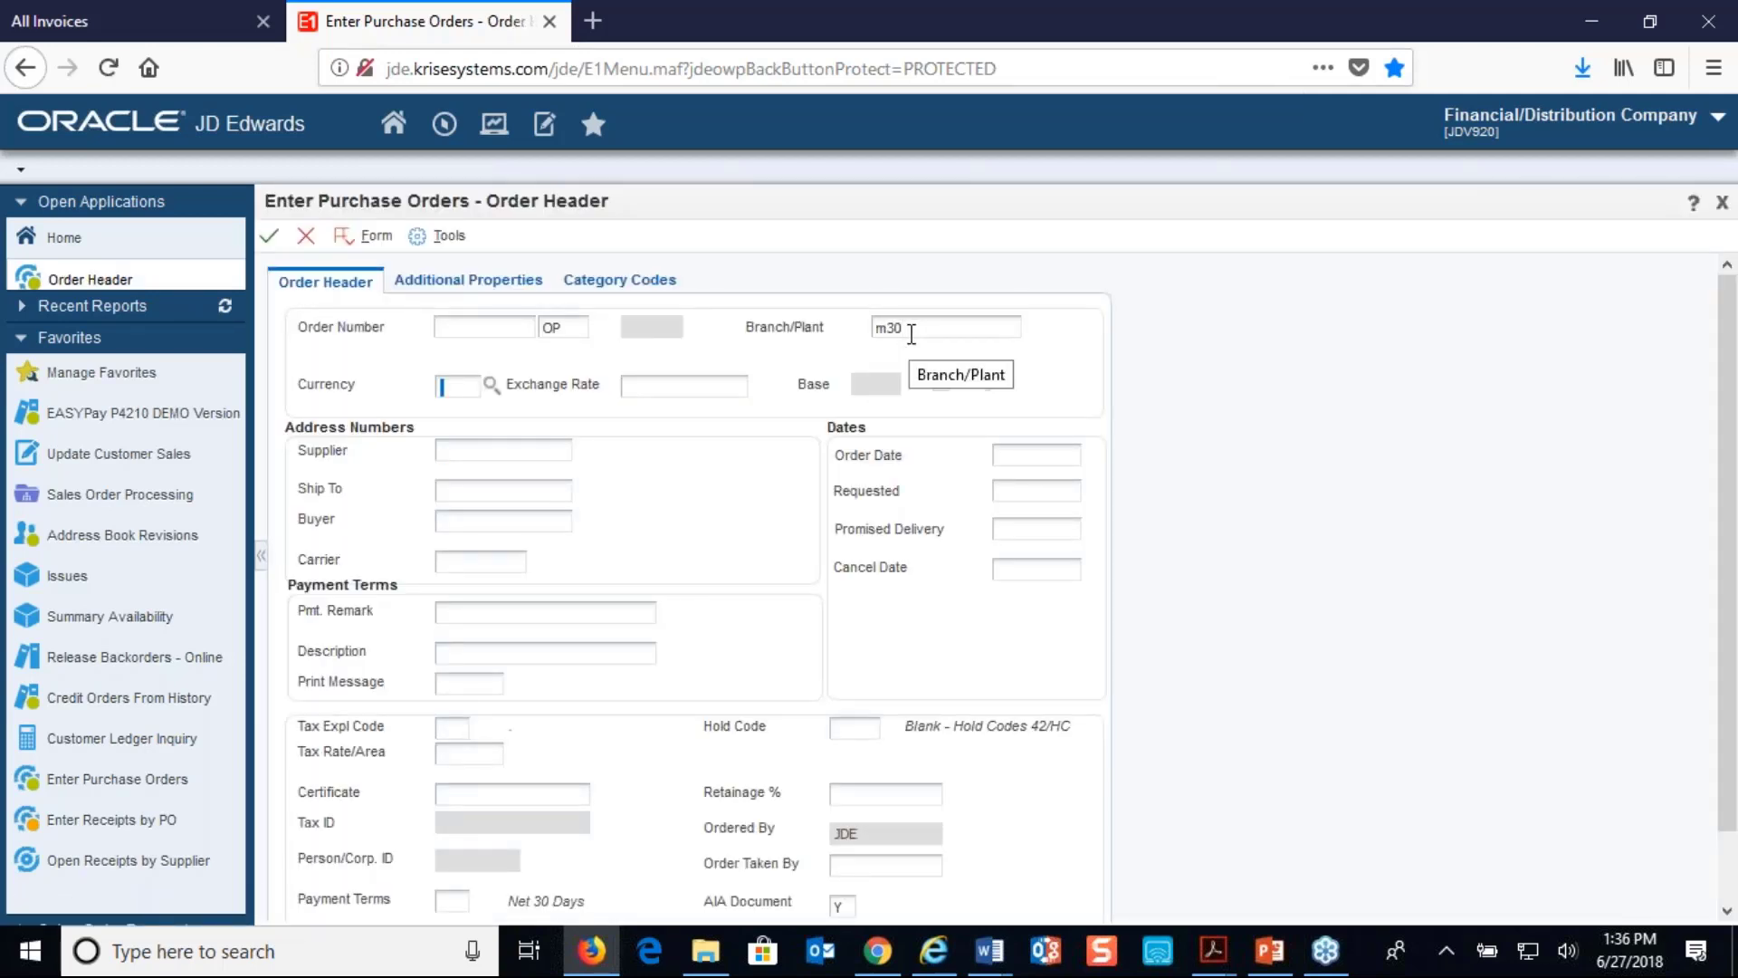
left_click(567, 455)
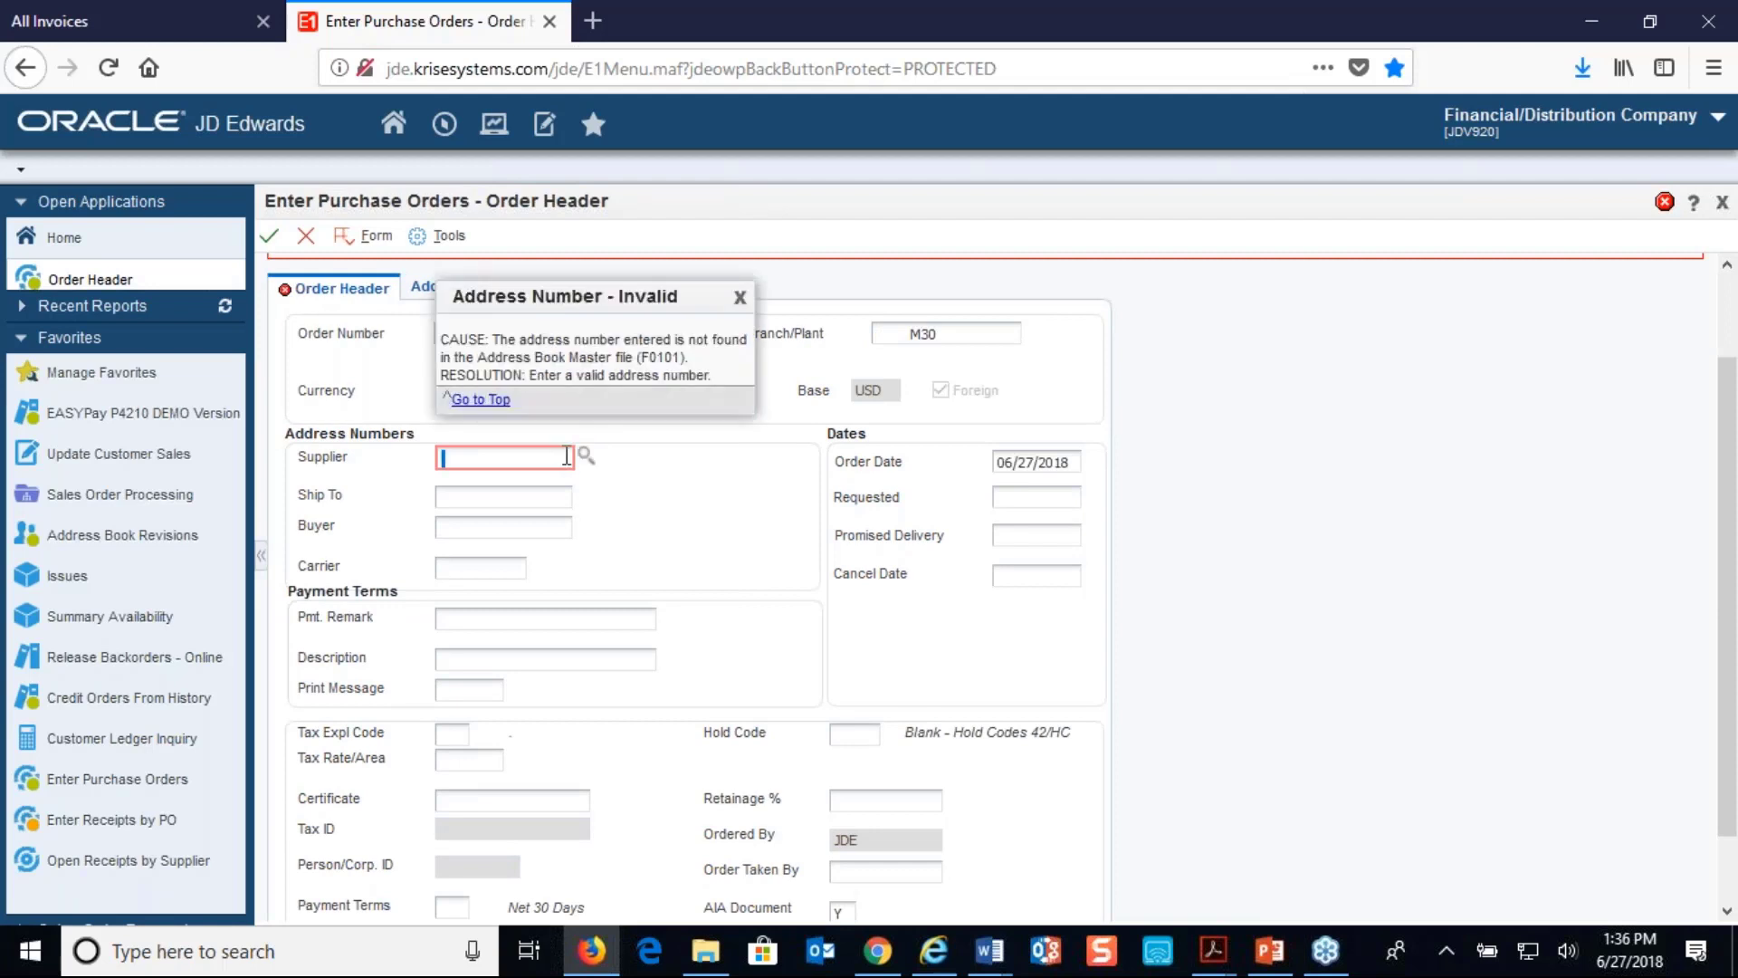
type("4319")
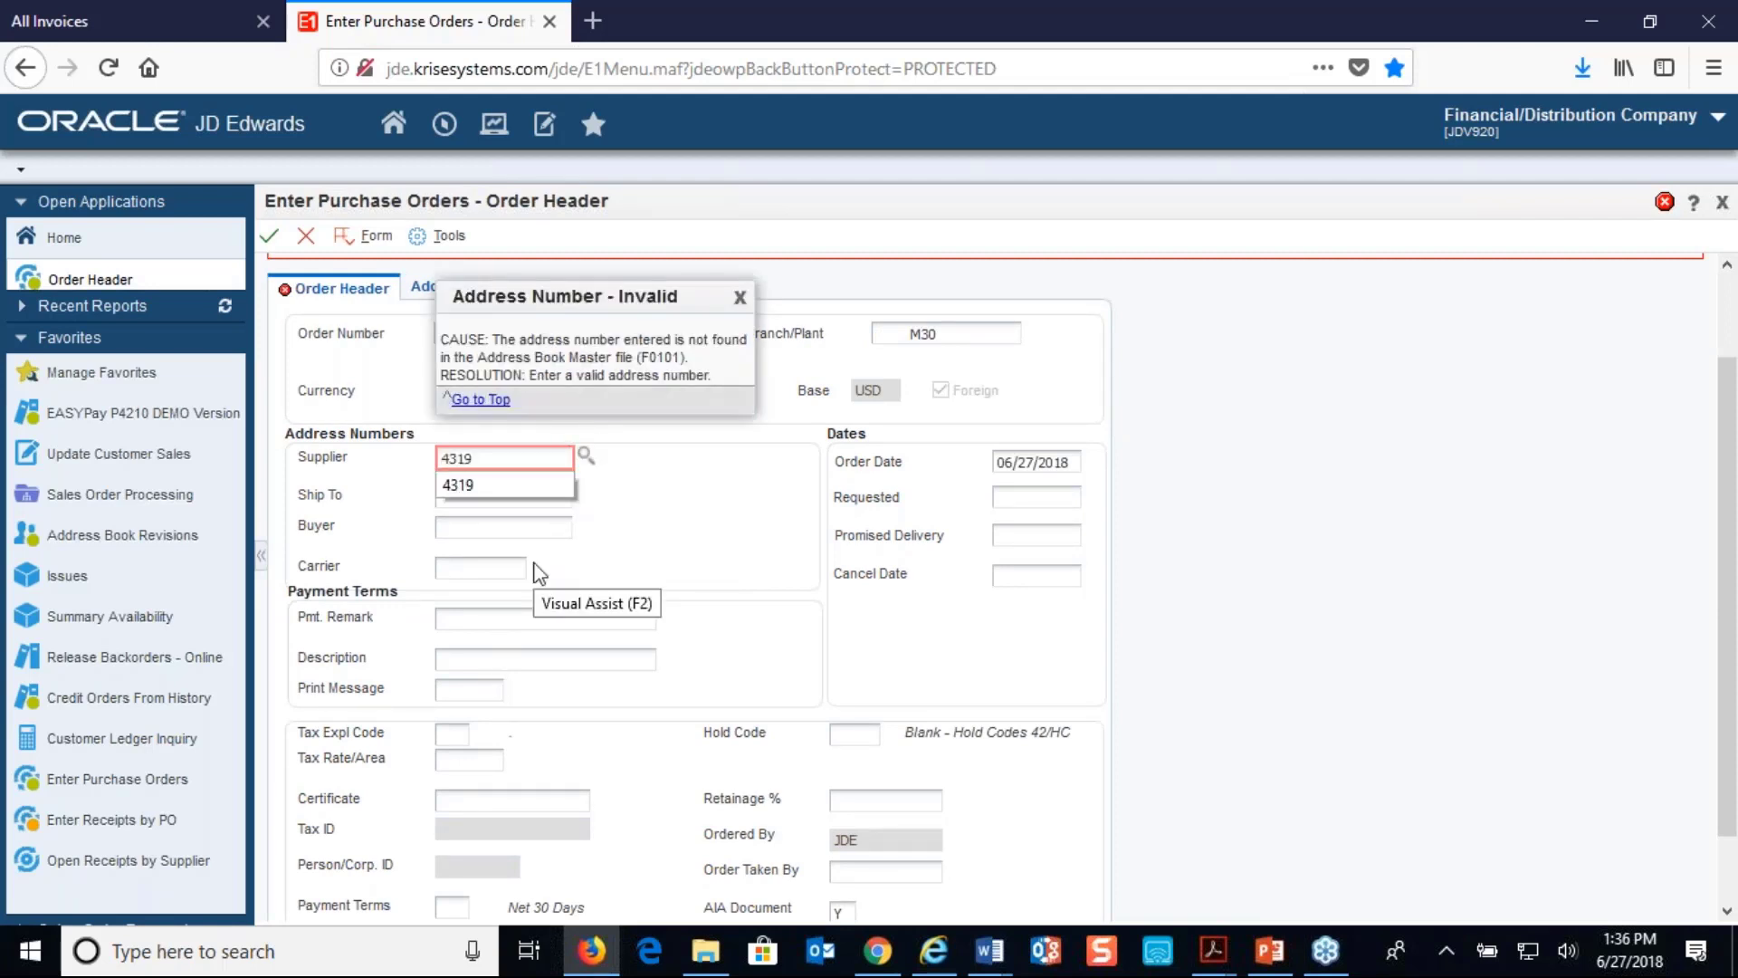
key("Tab")
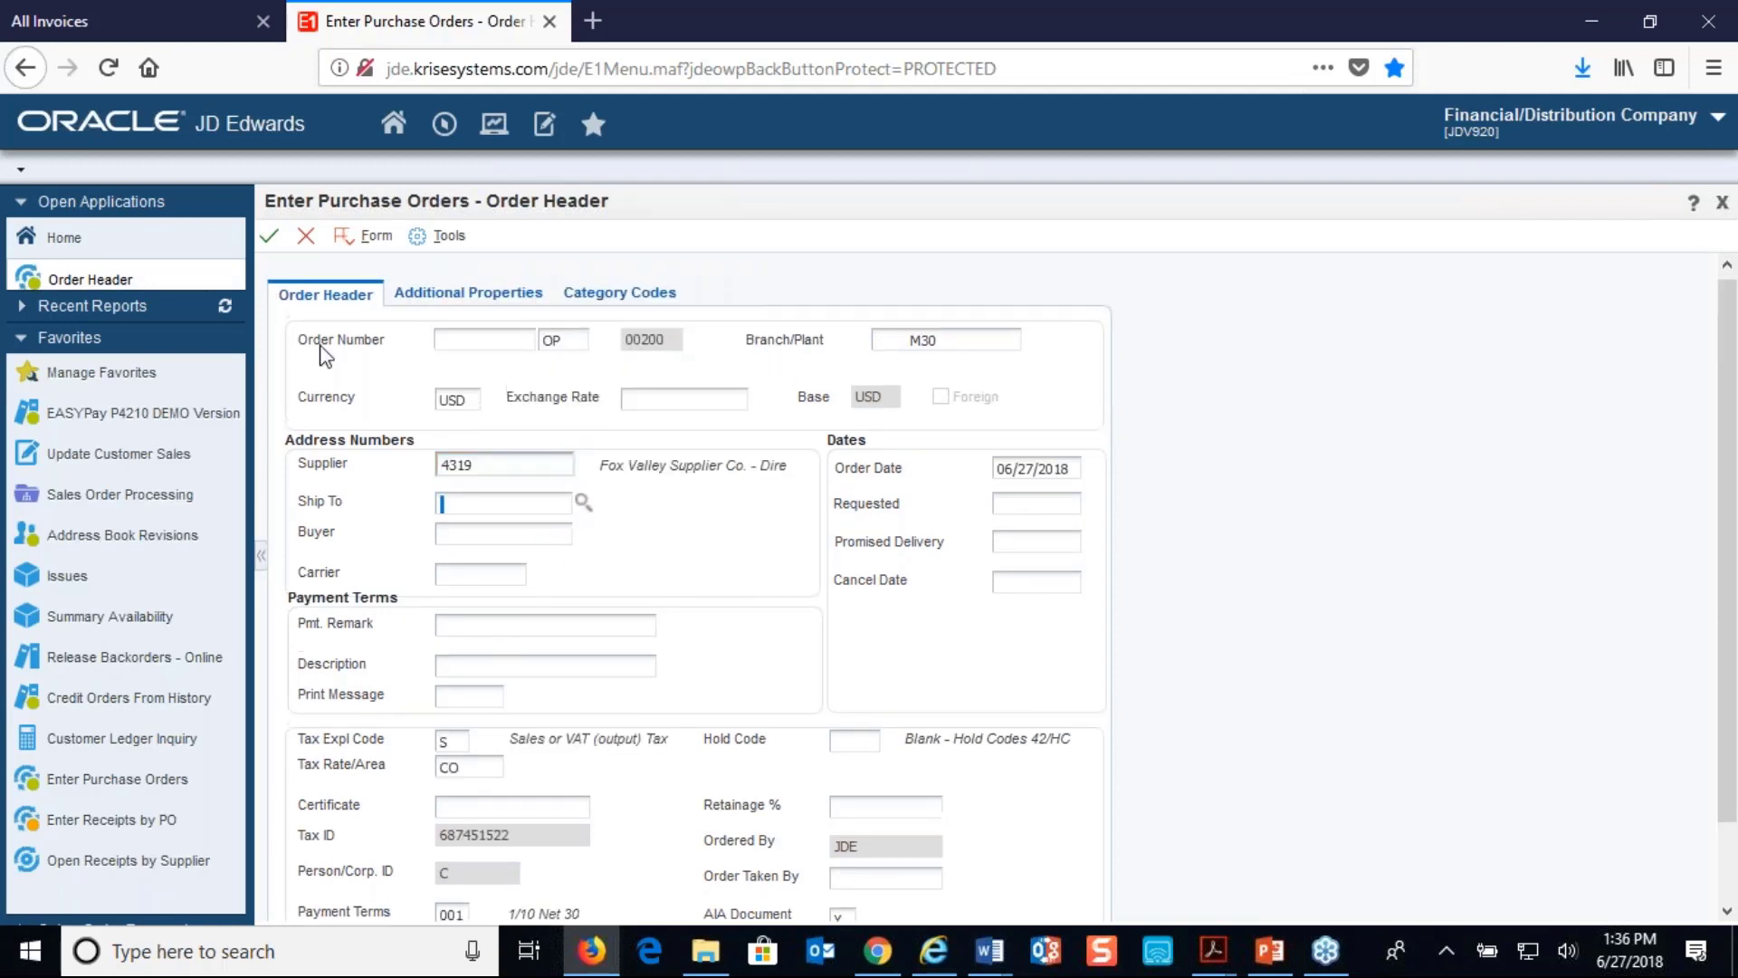
left_click(273, 241)
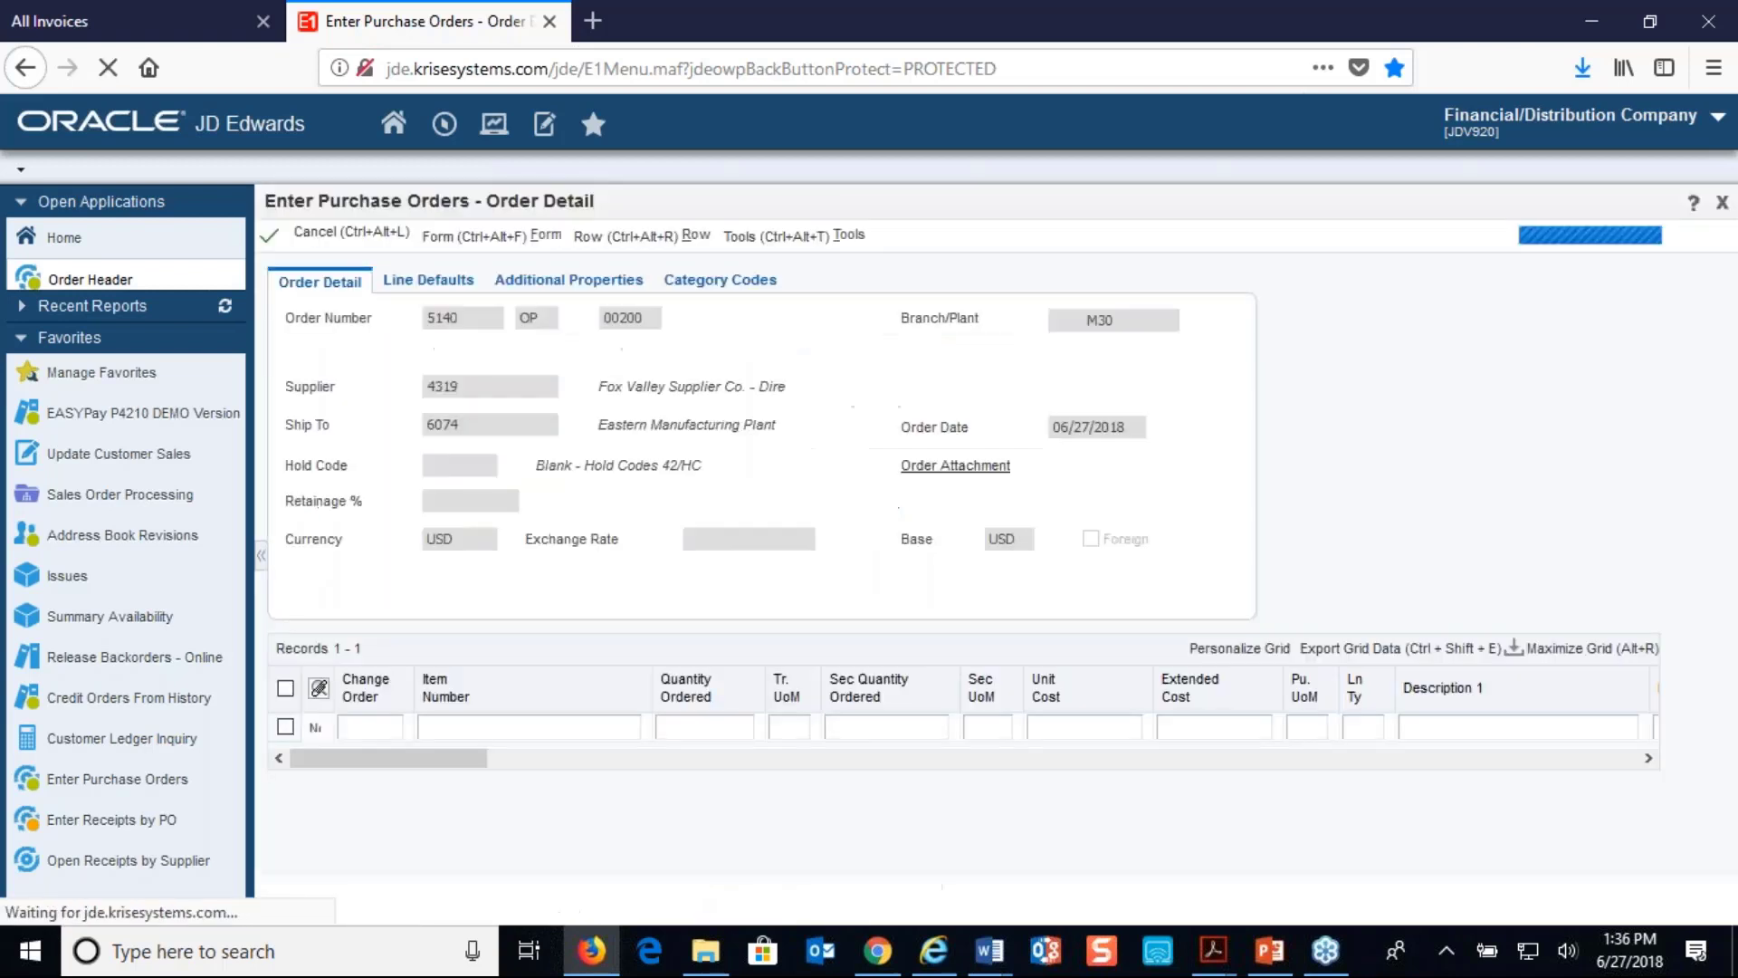
- Enter item M001 with quantity 4 on the first line and save the order
left_click(485, 726)
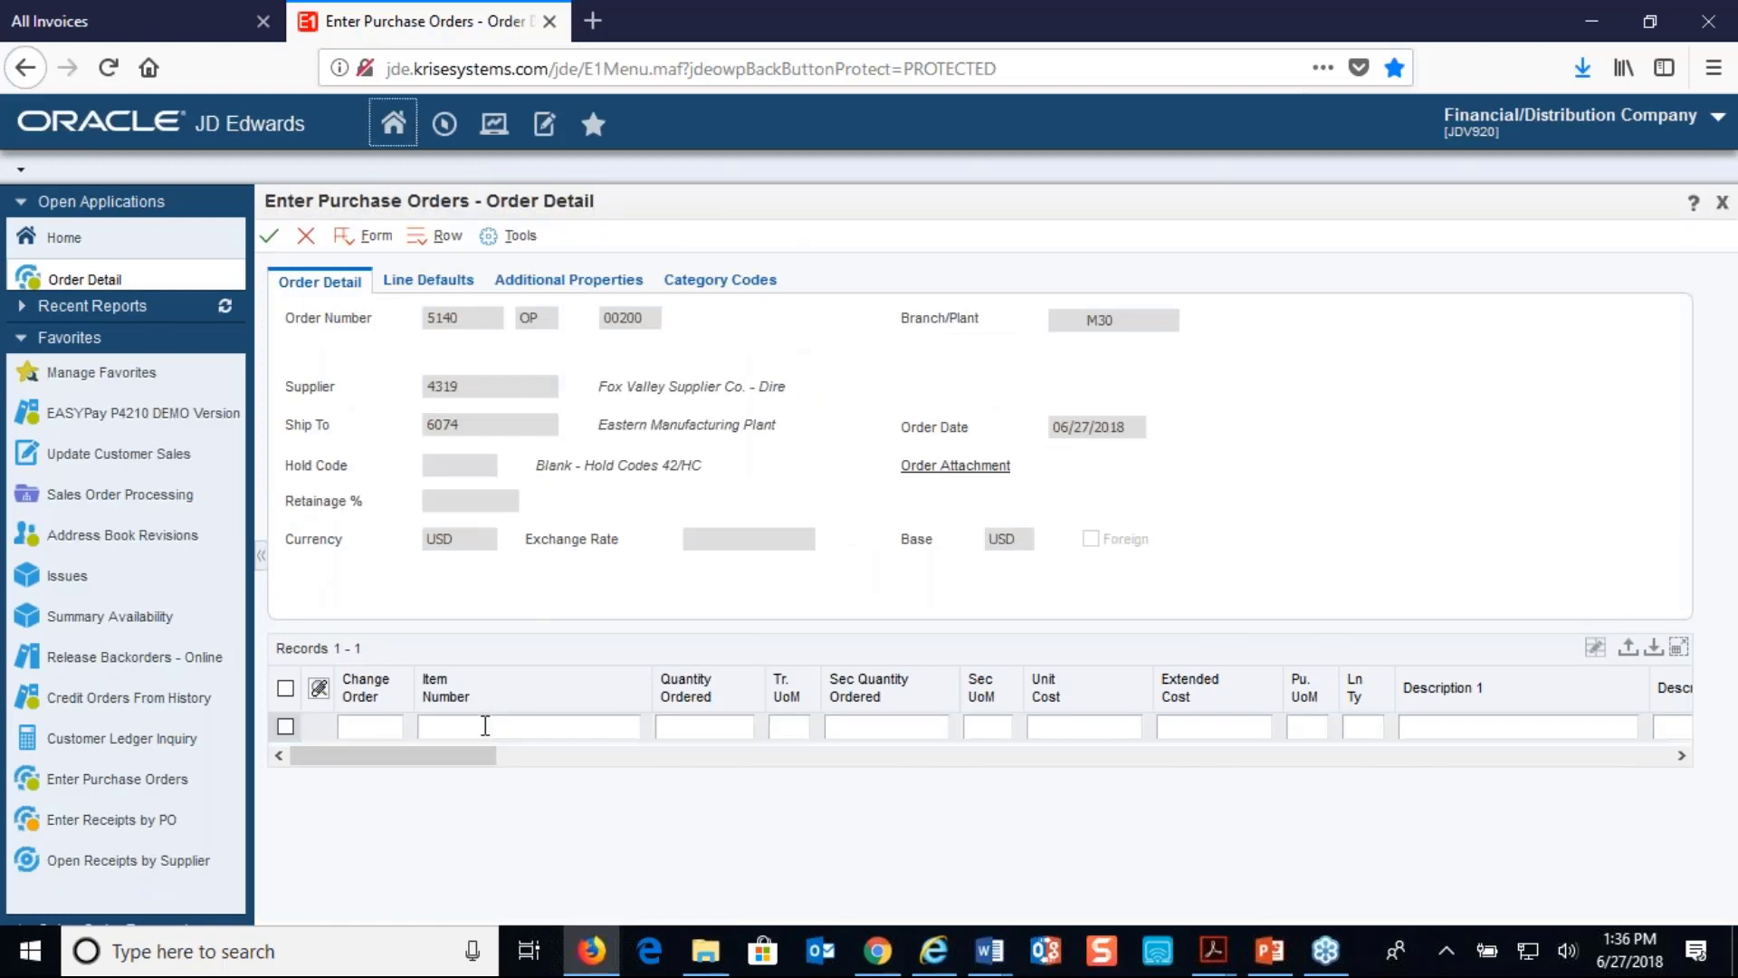
left_click(485, 726)
type("m001")
key("Tab")
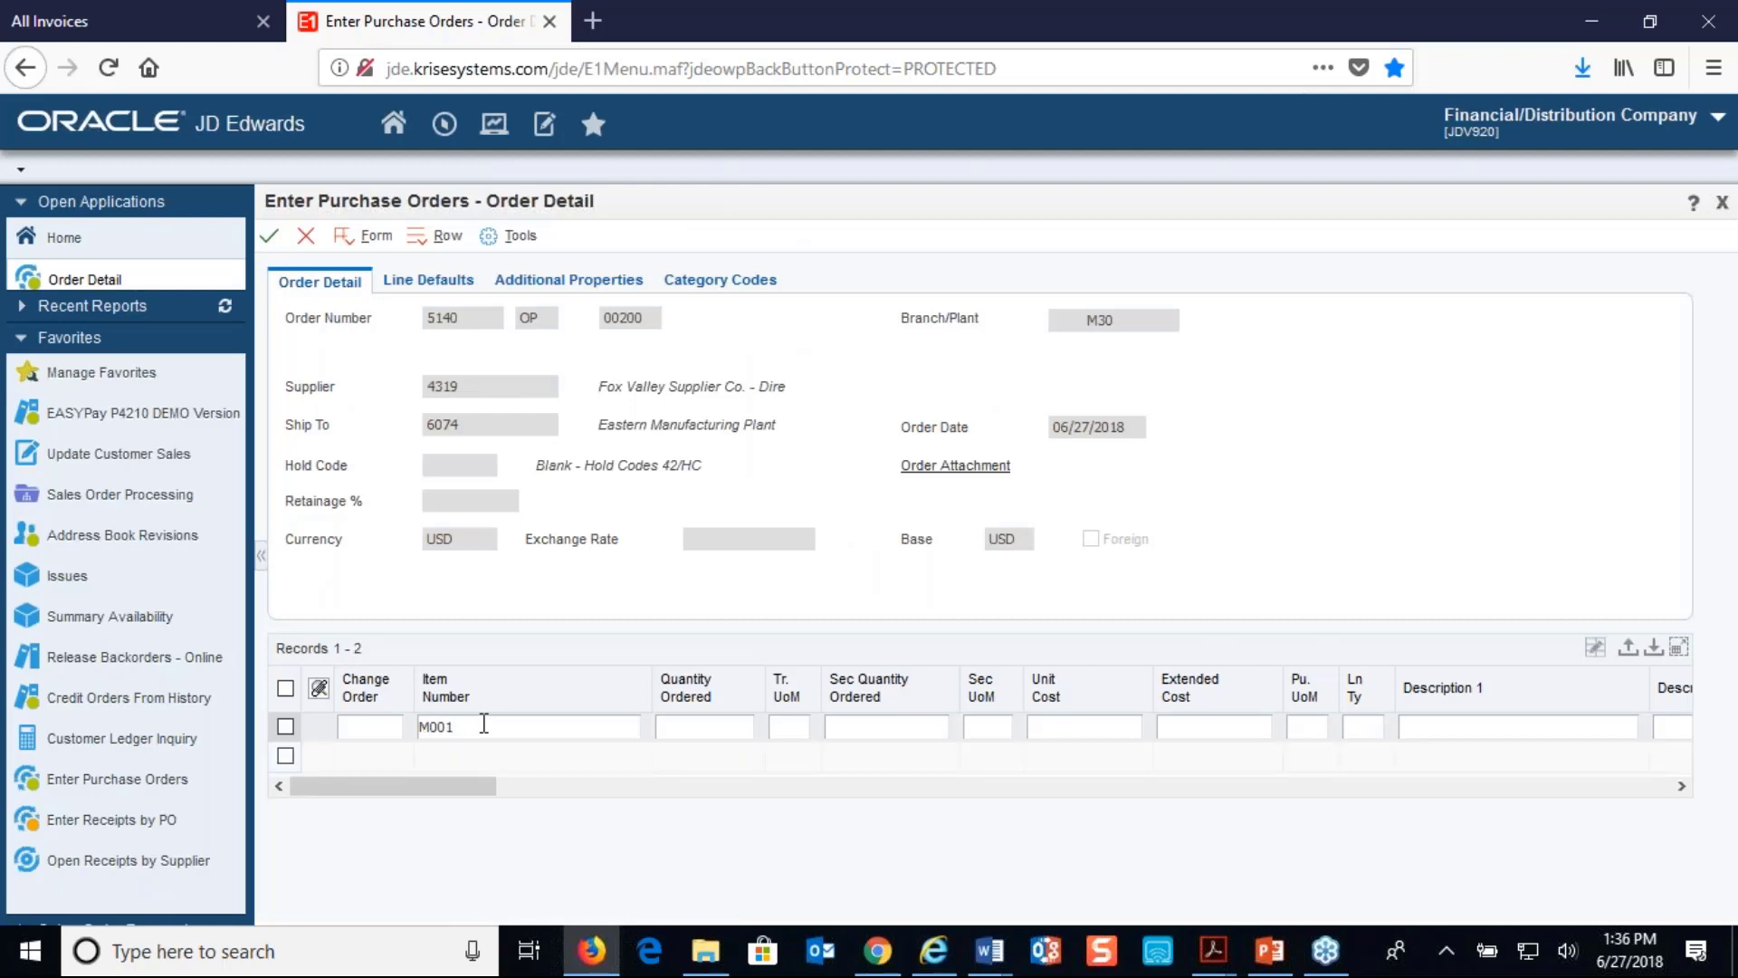
type("4")
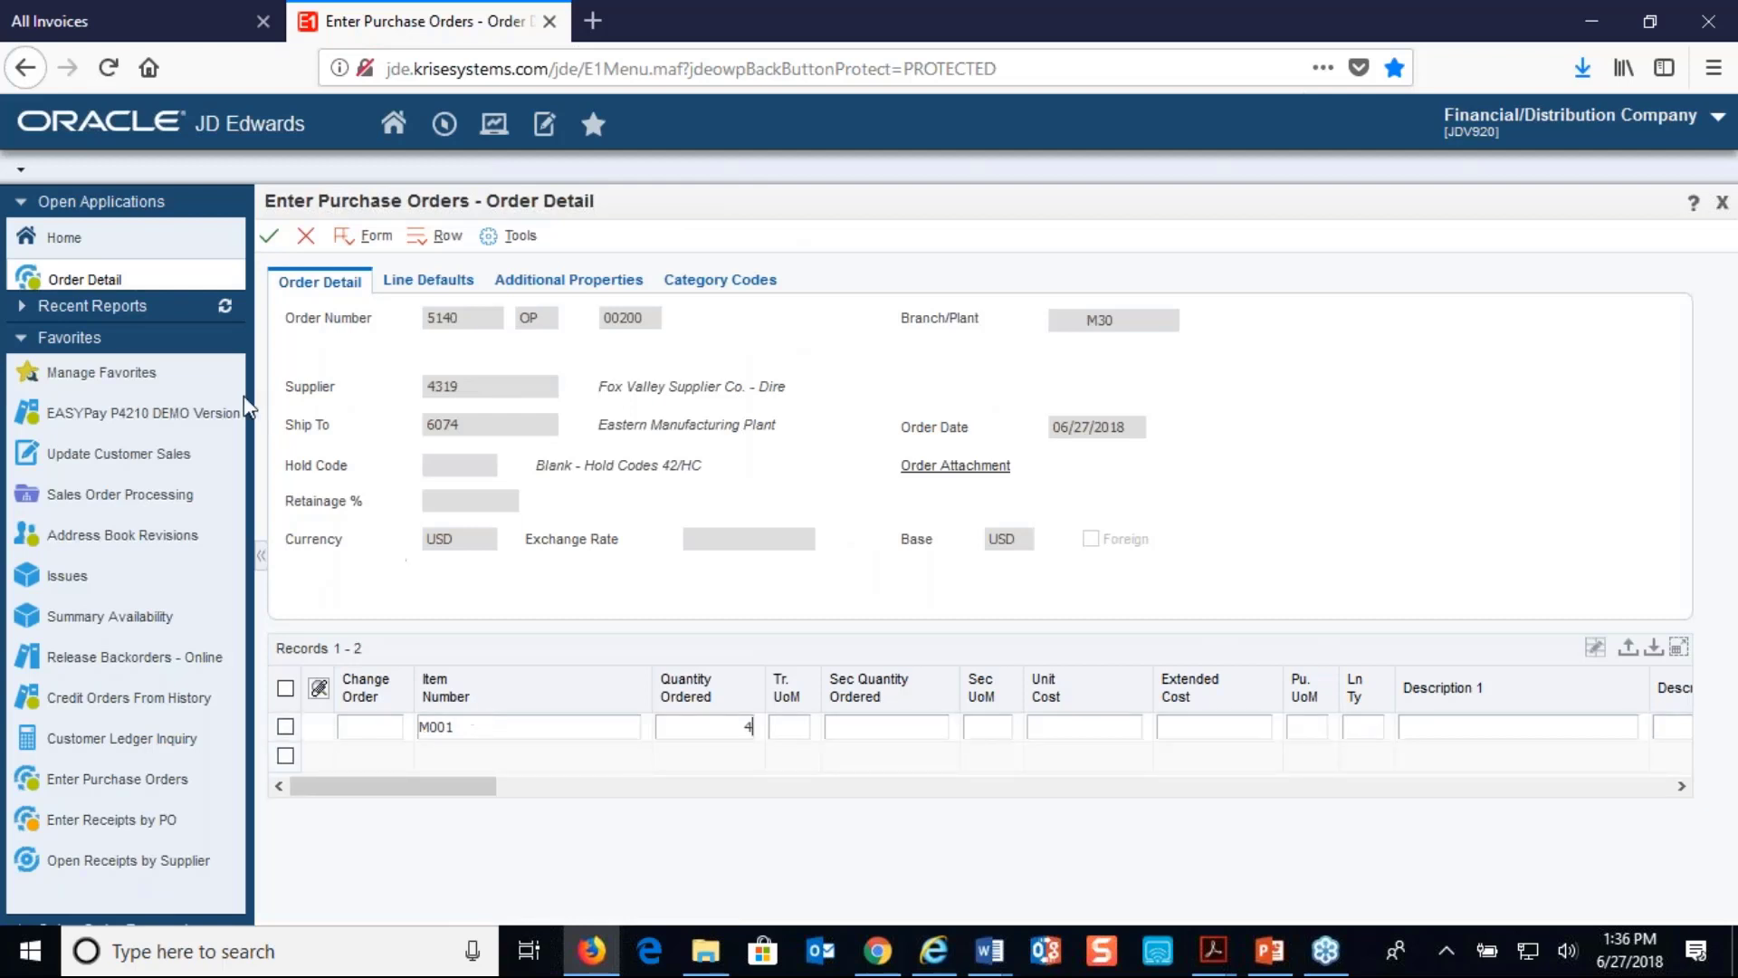
left_click(270, 236)
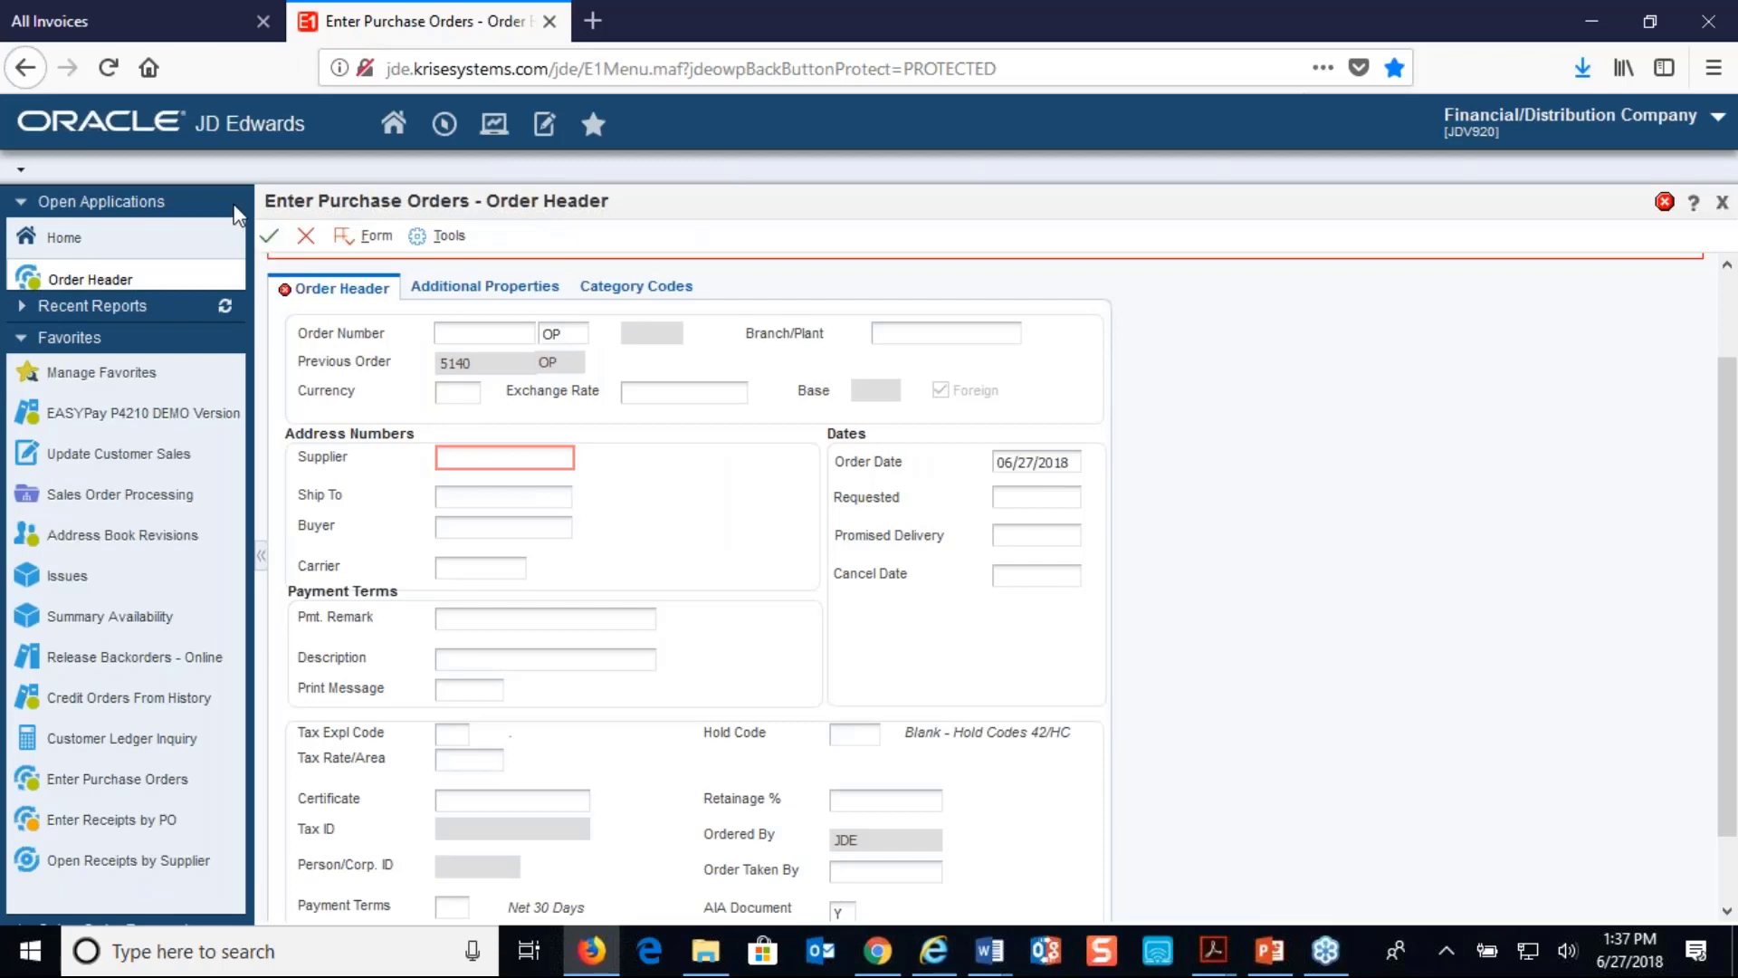
- In the vendor portal, open Admin > Batch Jobs and run SendSupplierNotificationEmail
left_click(118, 15)
mouse_move(392, 255)
left_click(377, 348)
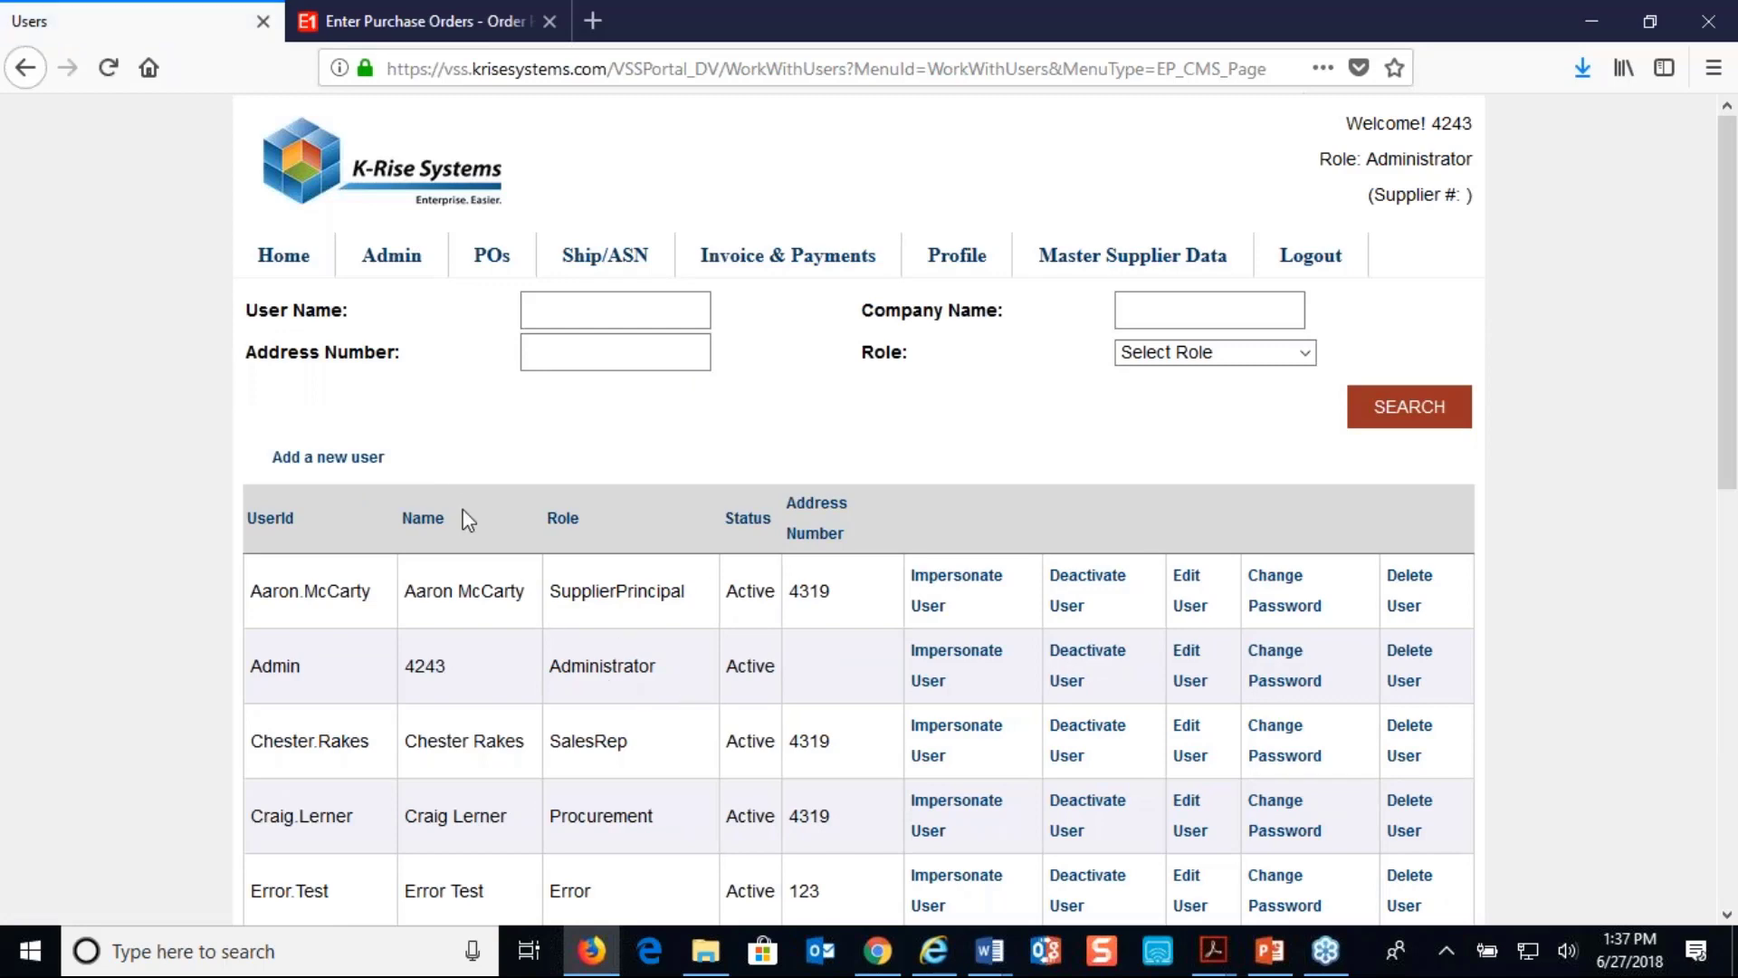
mouse_move(403, 263)
left_click(378, 350)
left_click(434, 390)
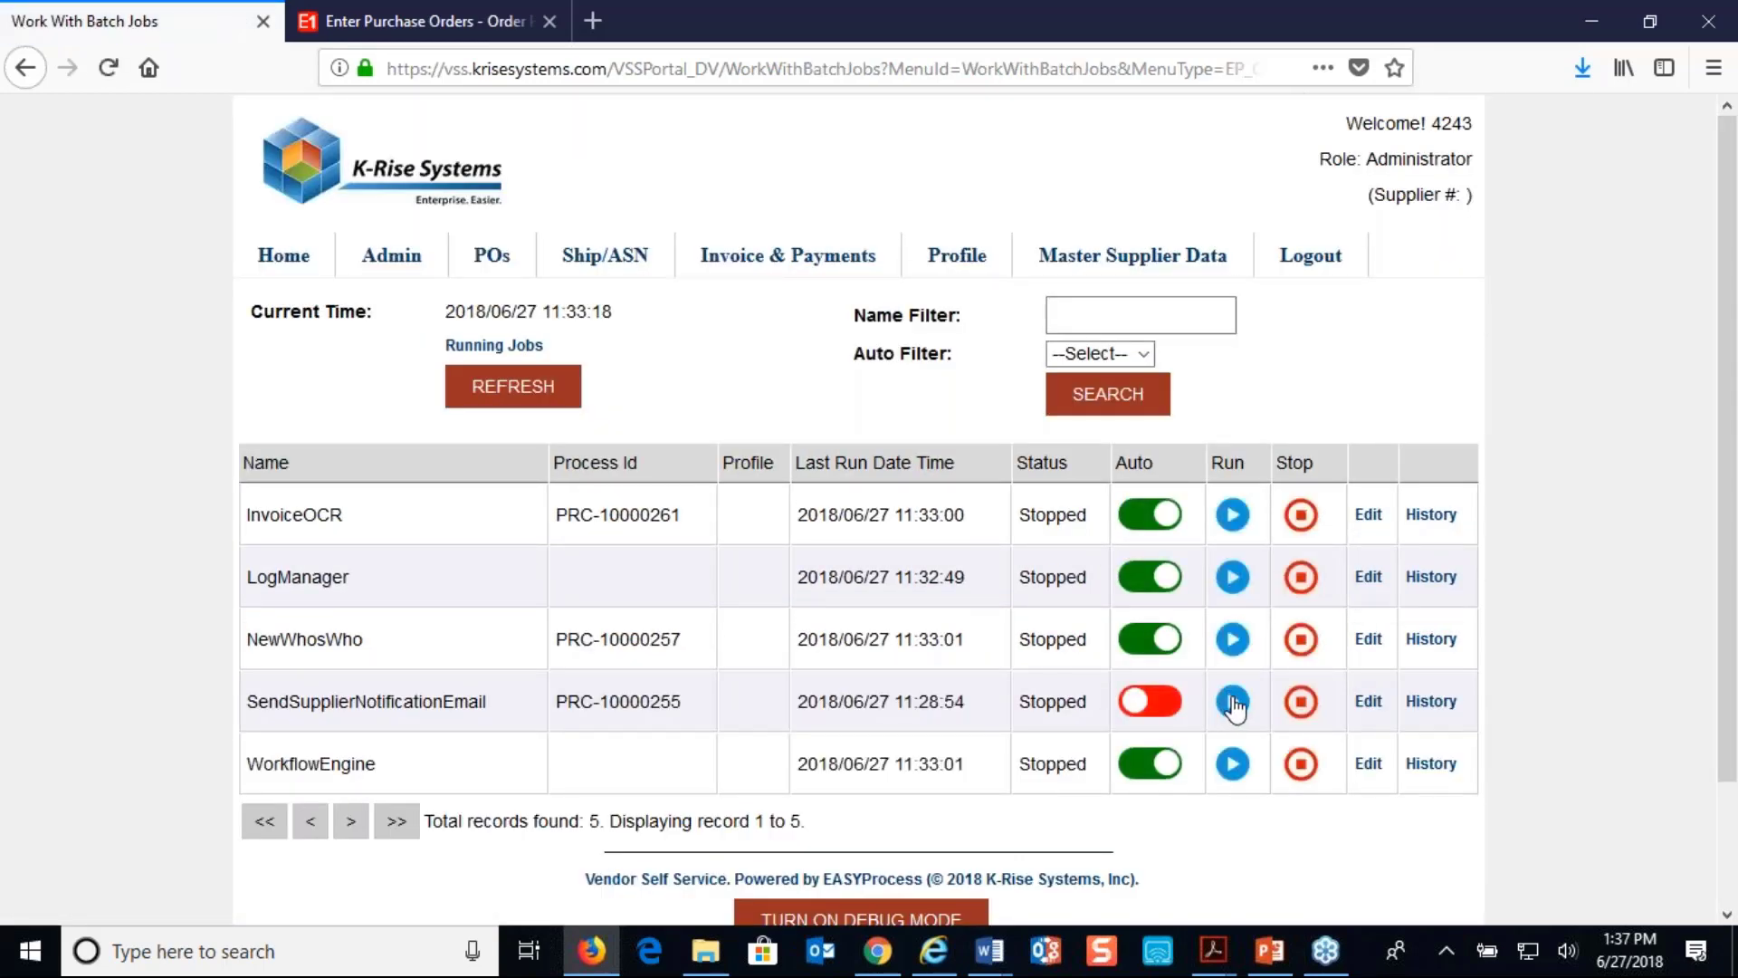
left_click(1231, 702)
- Close the portal tab and read the newest Supplier Notification Email in the Gmail inbox
left_click(877, 950)
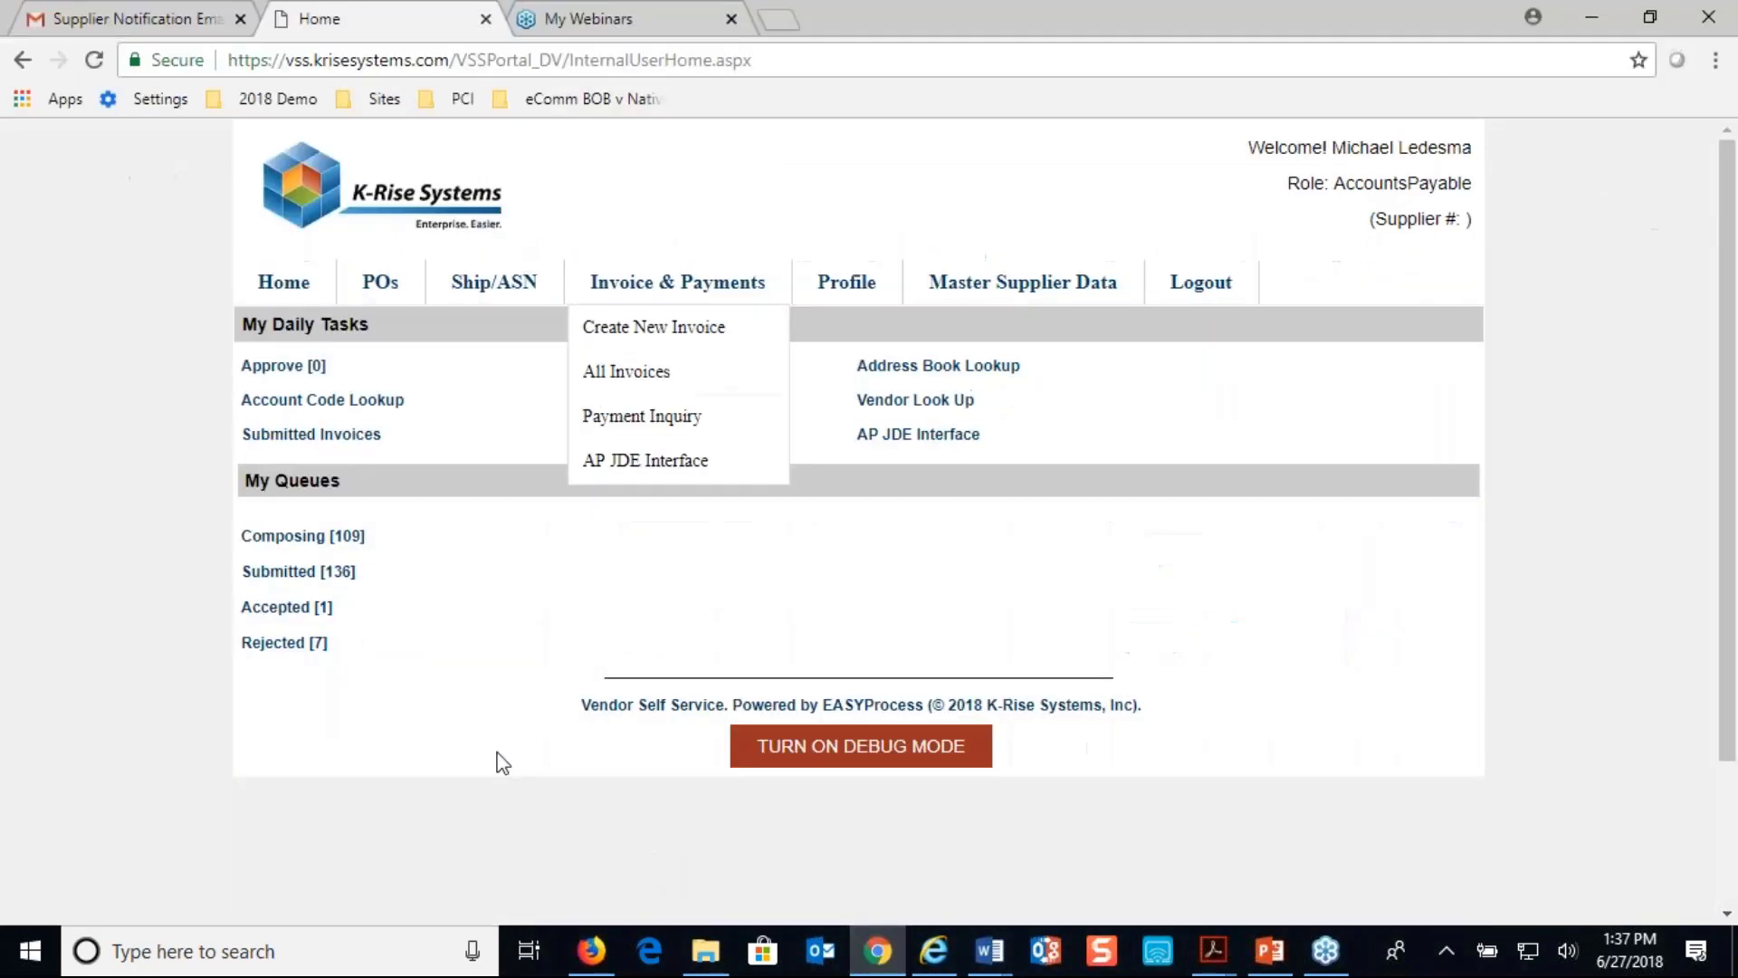
left_click(491, 21)
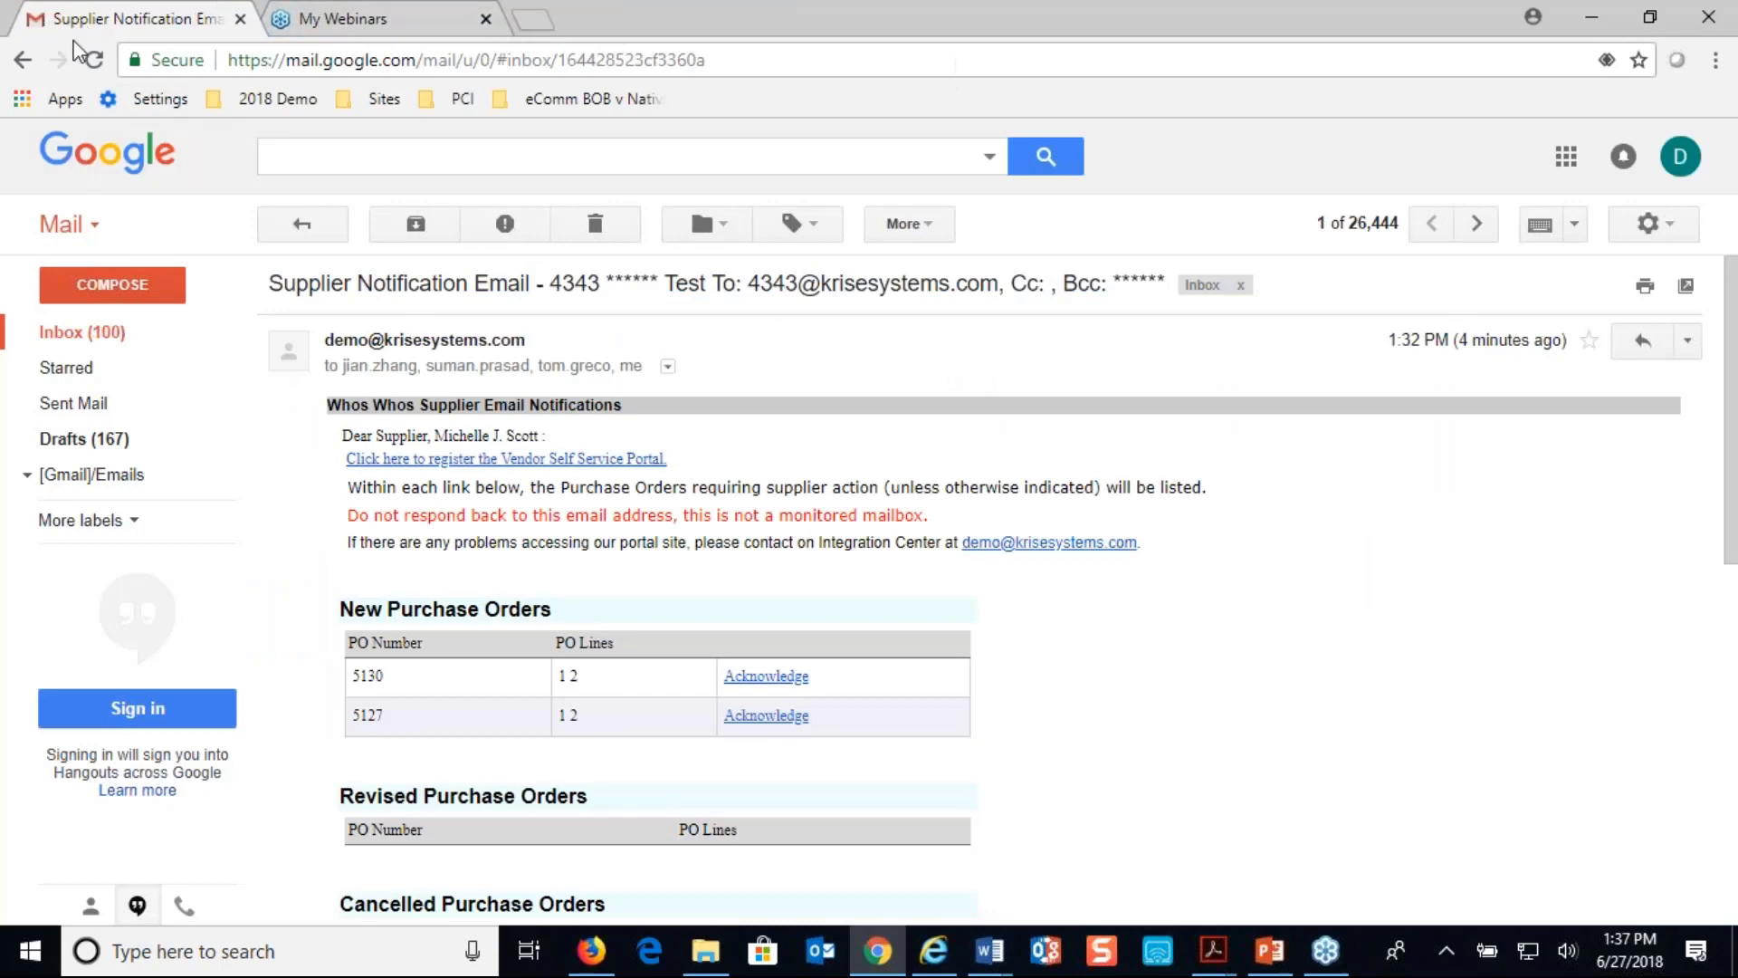
left_click(70, 335)
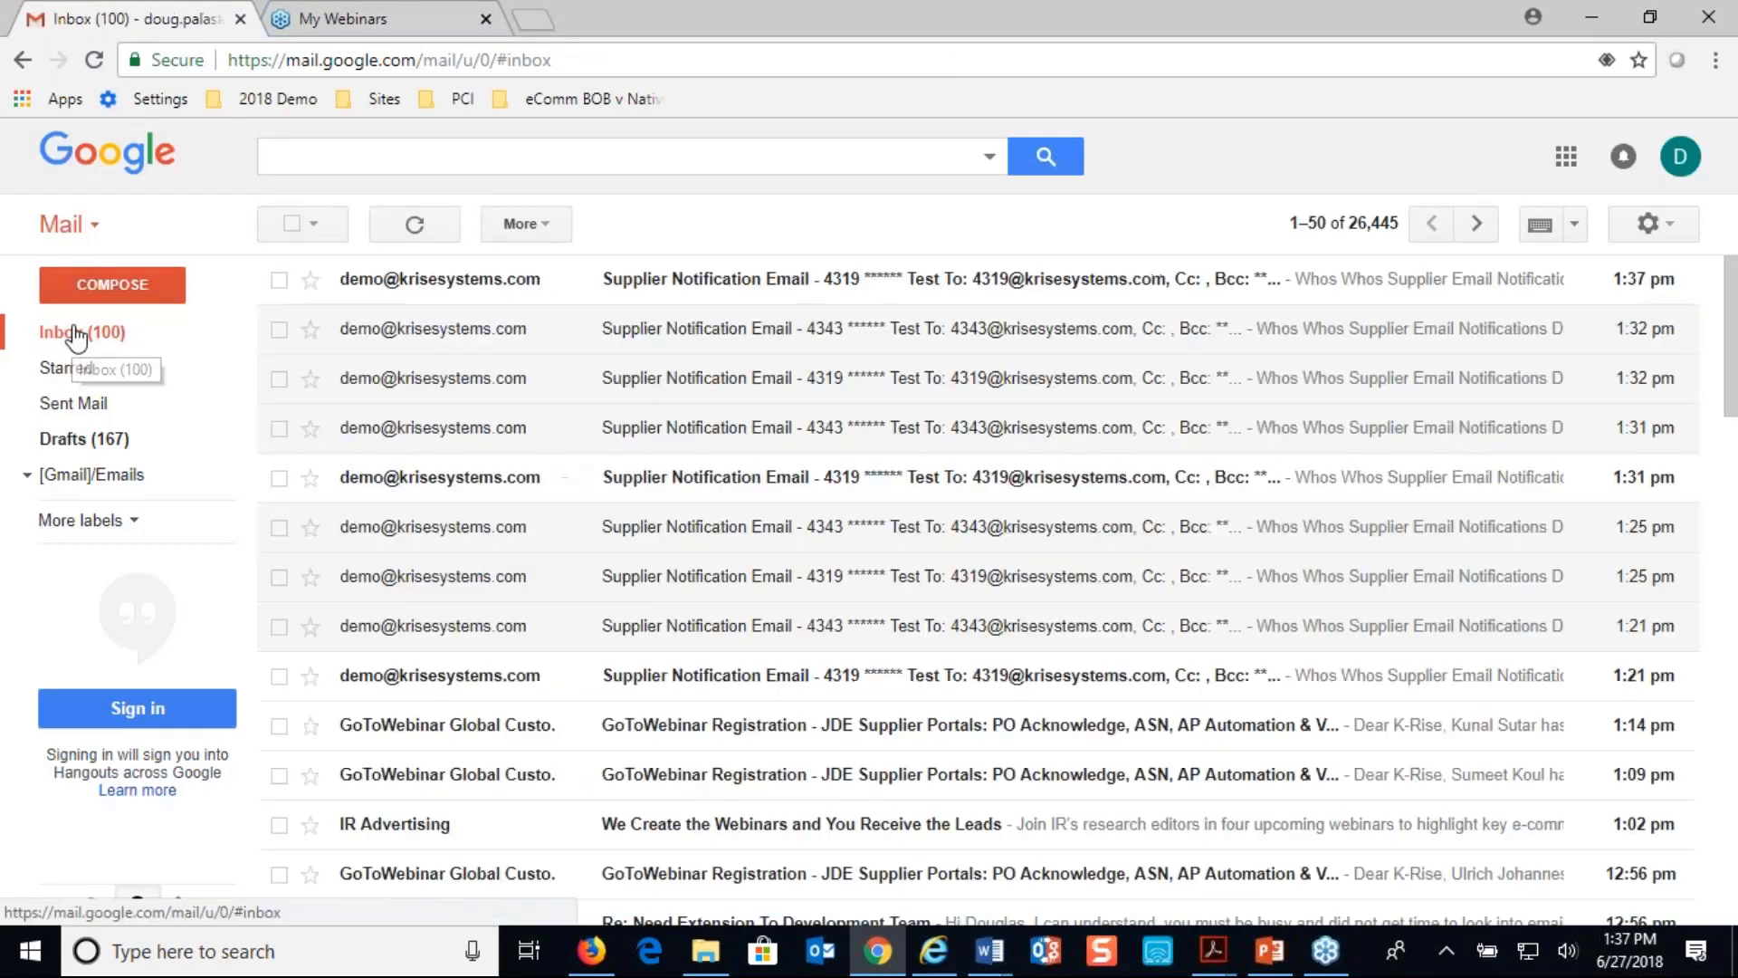
left_click(670, 283)
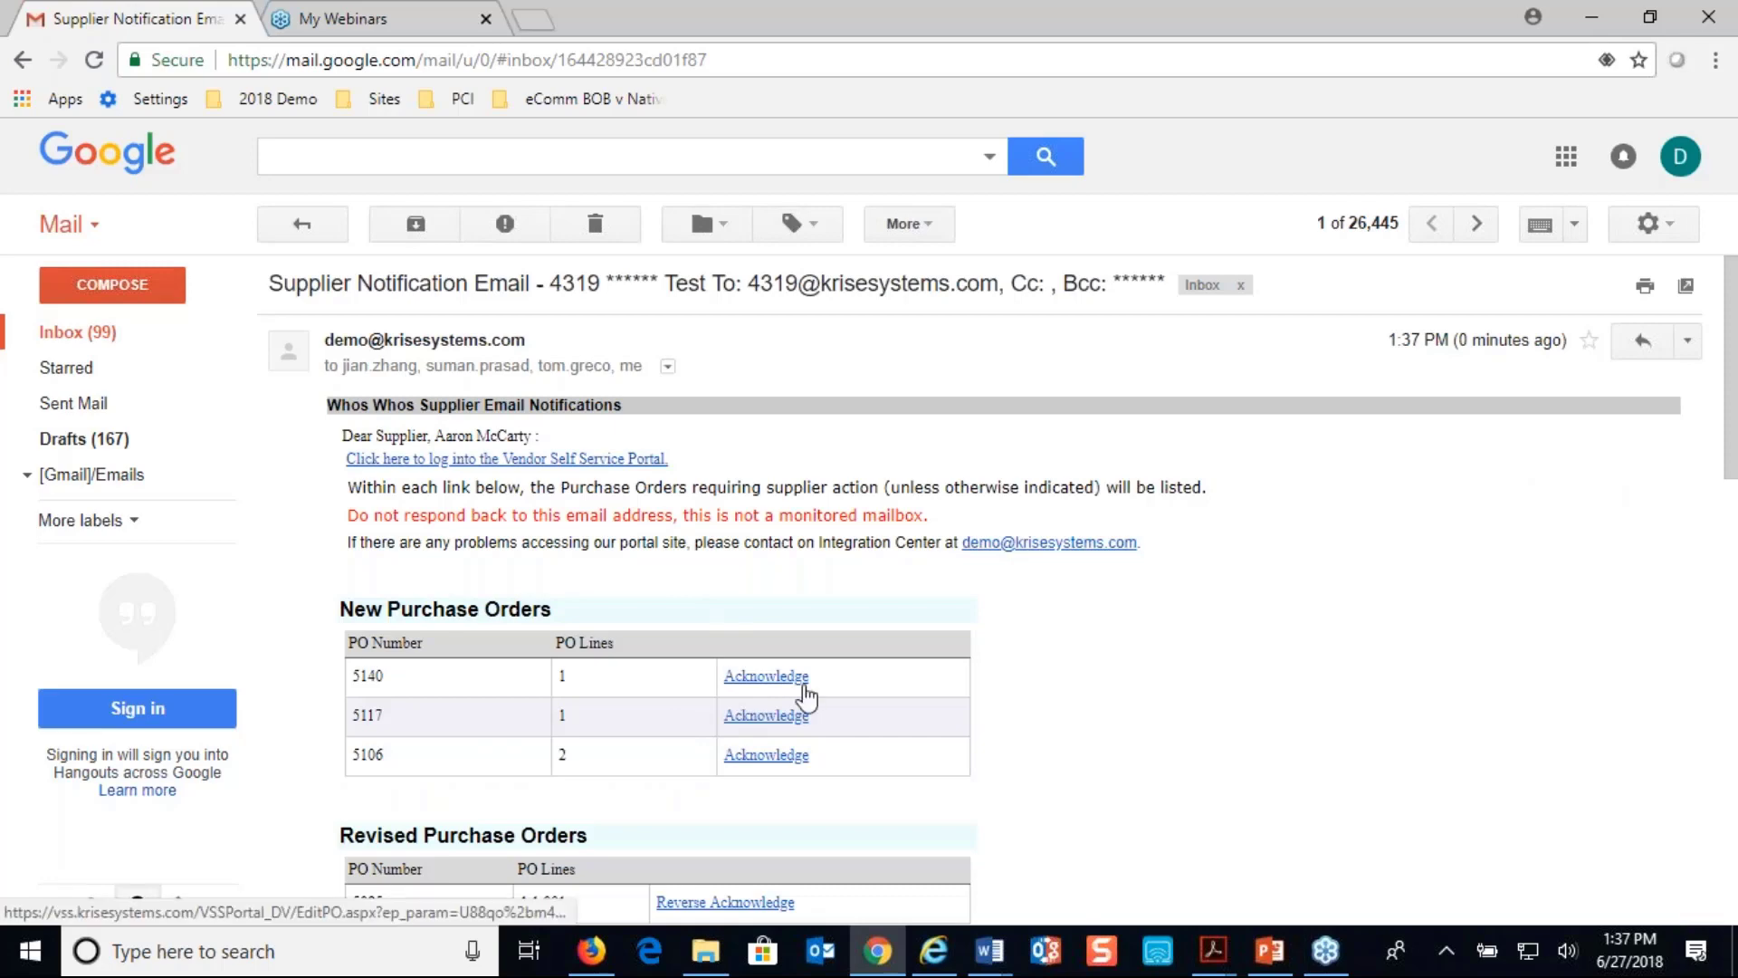
scroll(1100, 726, "down", 2)
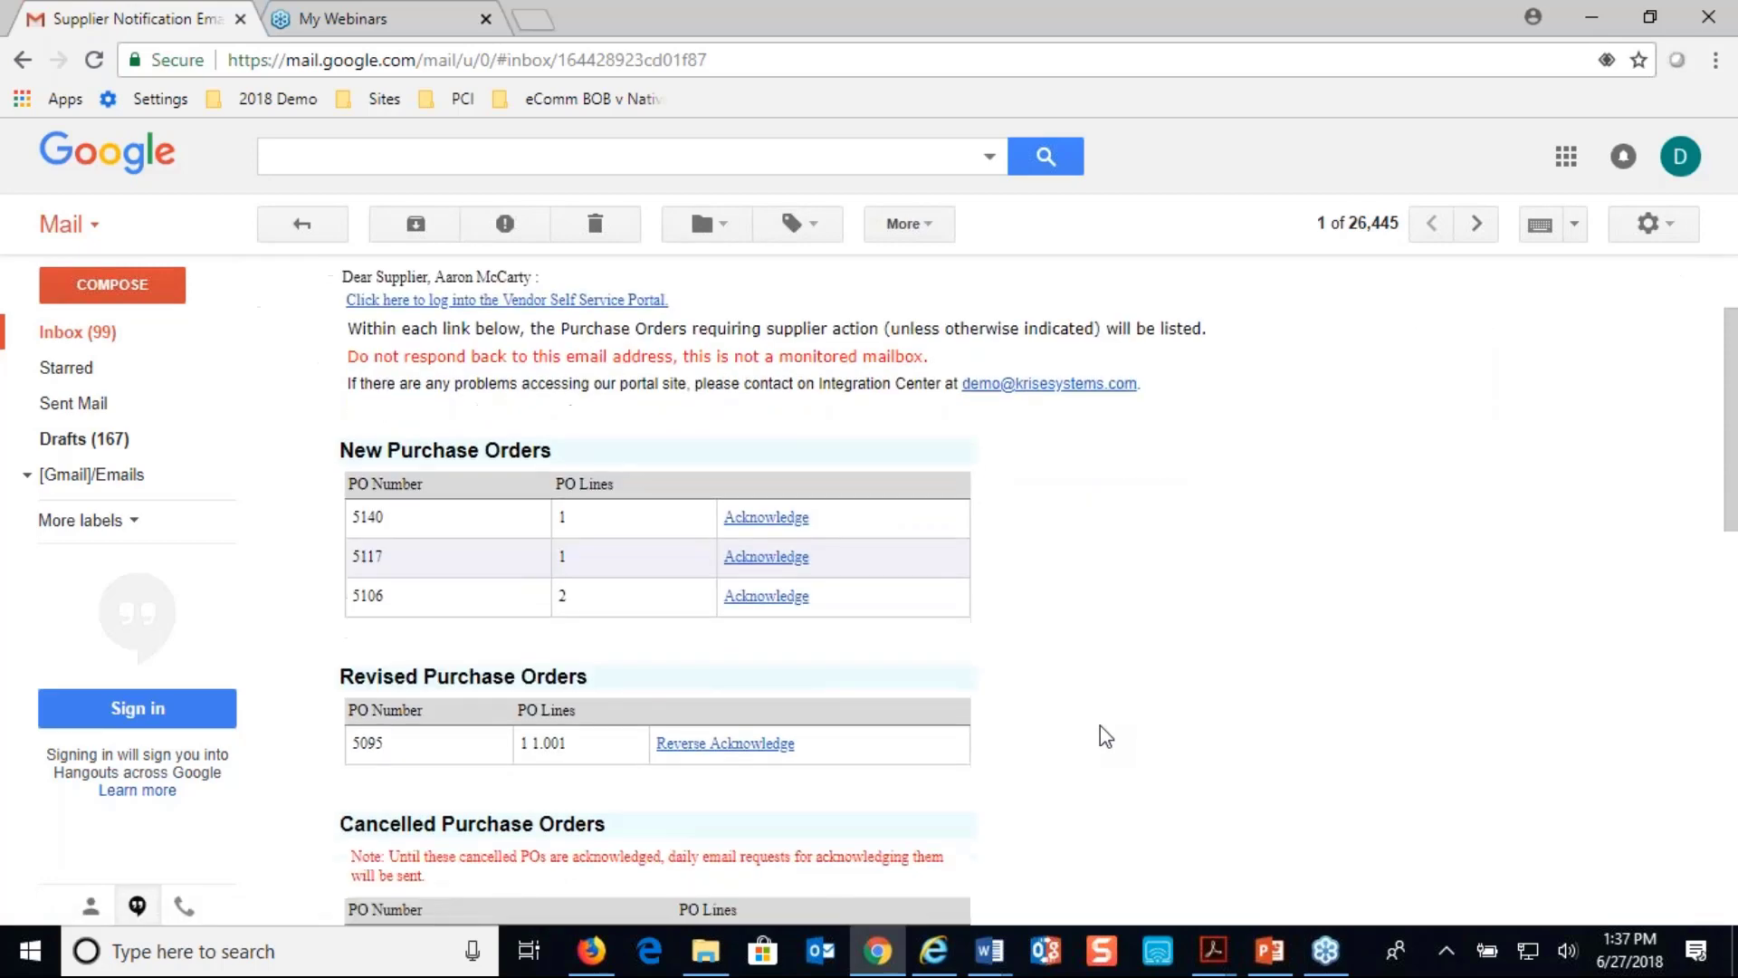
scroll(1100, 736, "up", 2)
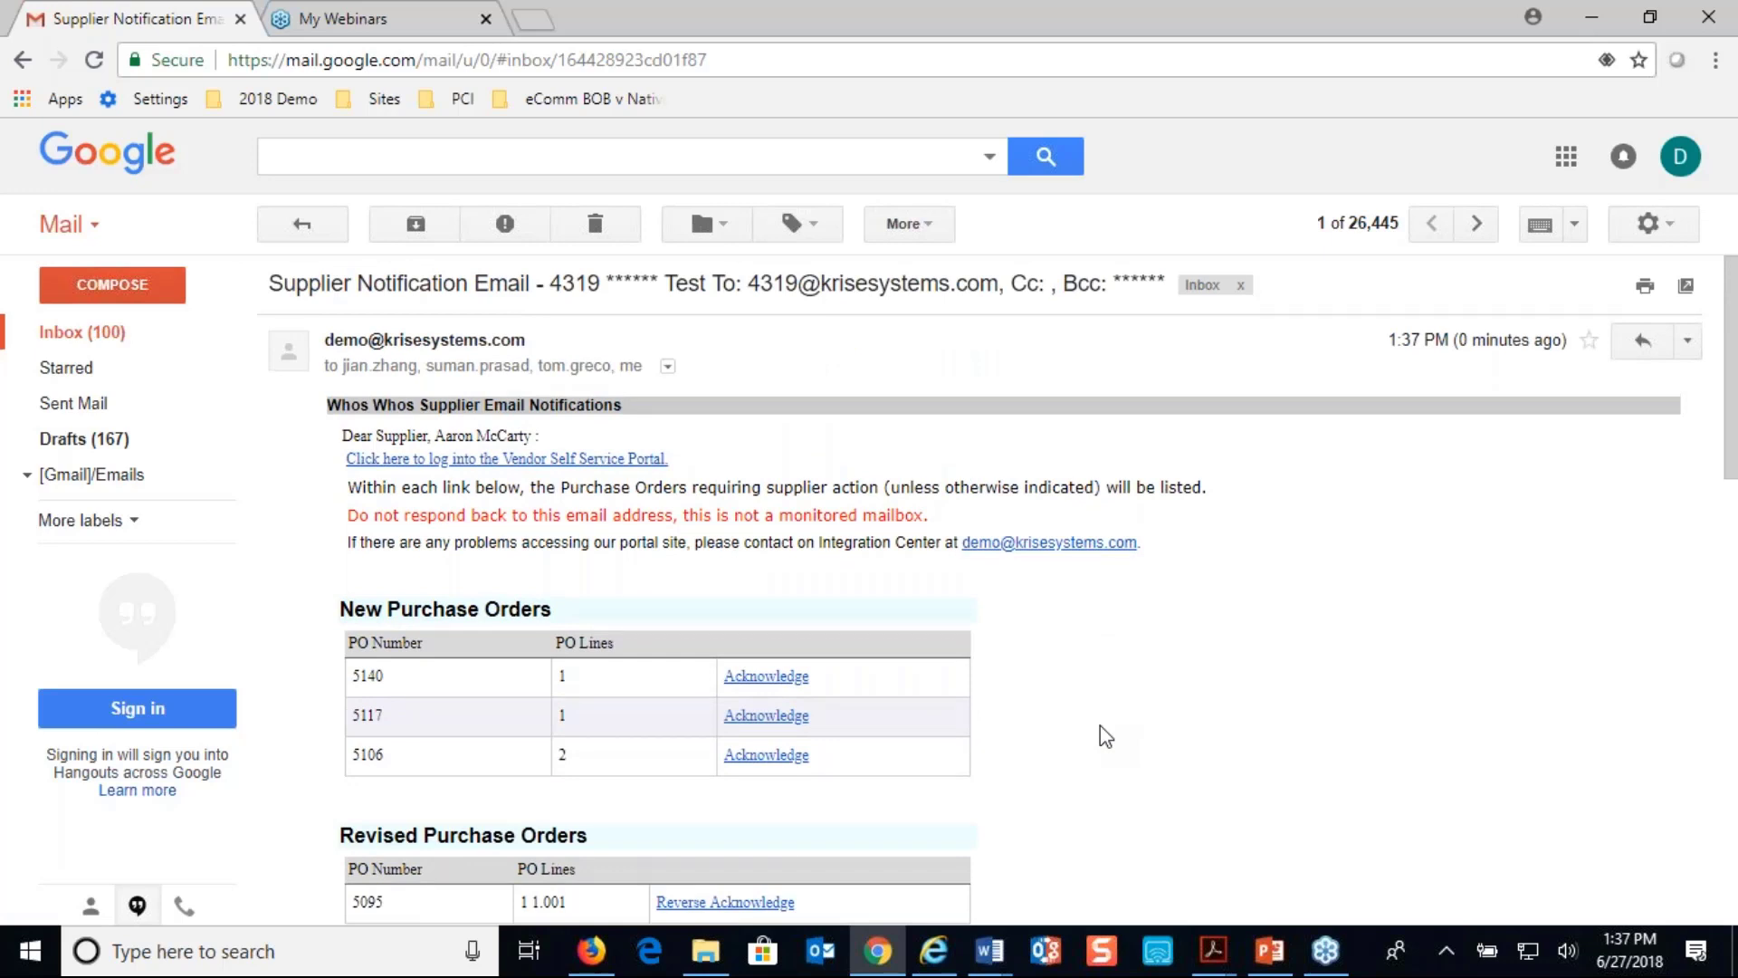
- Follow the email's portal link, log out, and sign in with the supplier's saved login
left_click(458, 459)
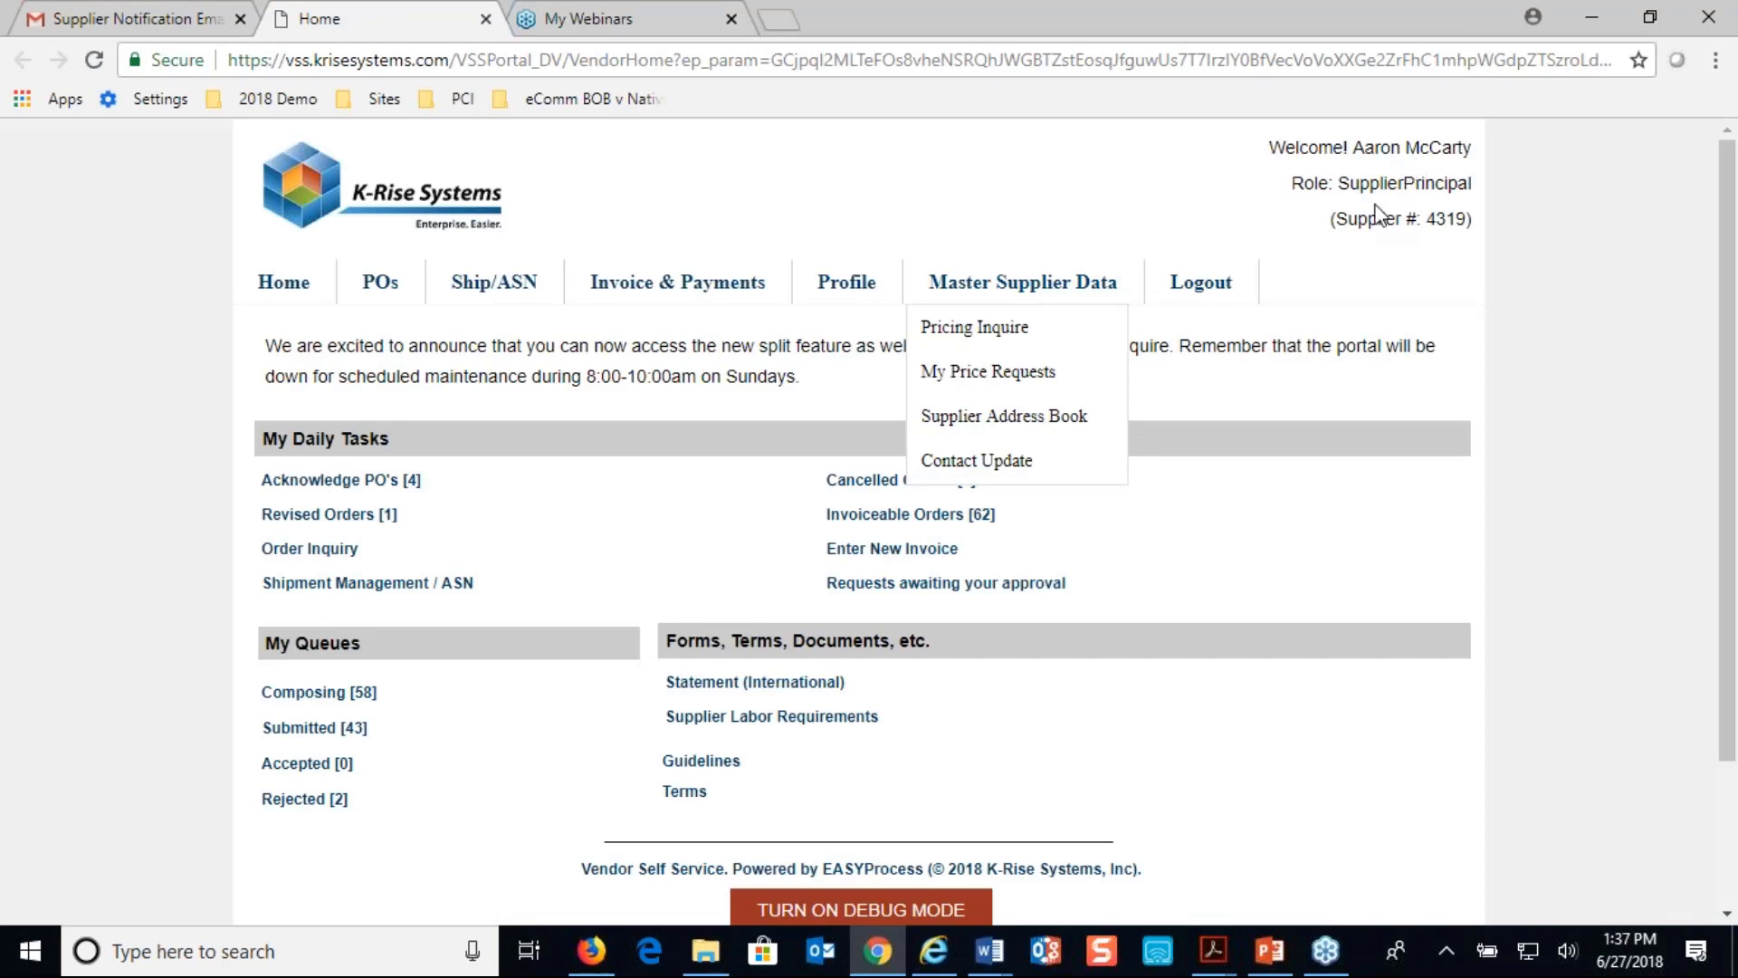
left_click(1201, 282)
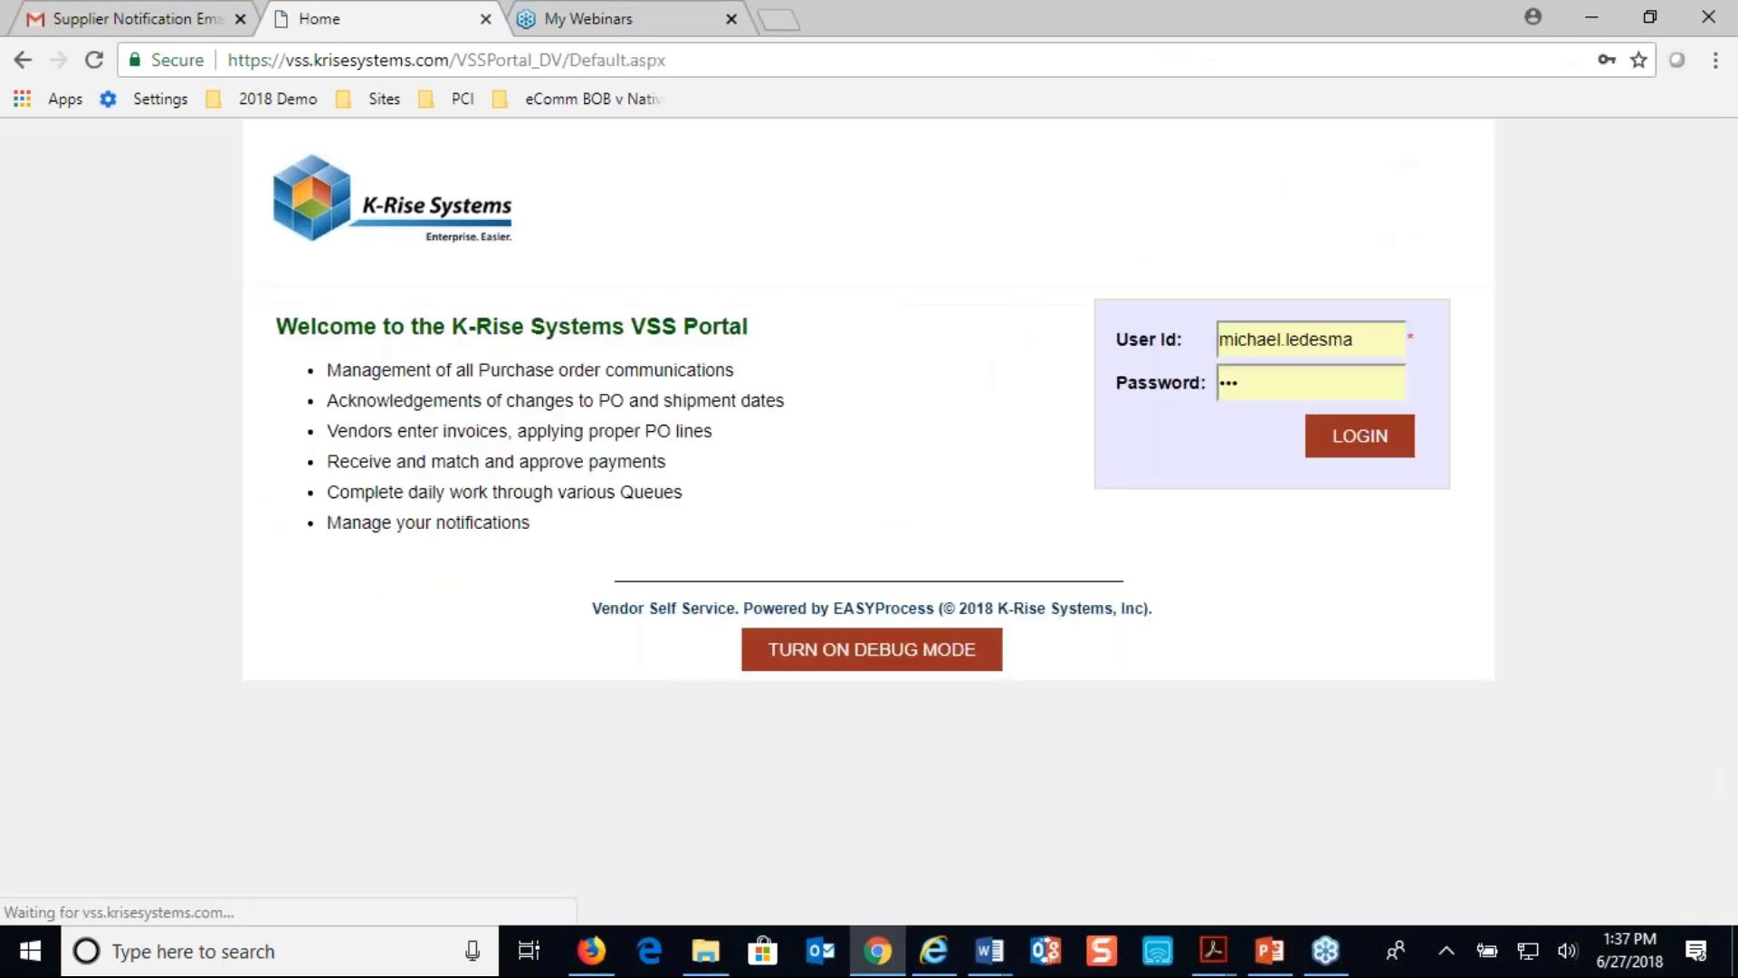
double_click(1364, 341)
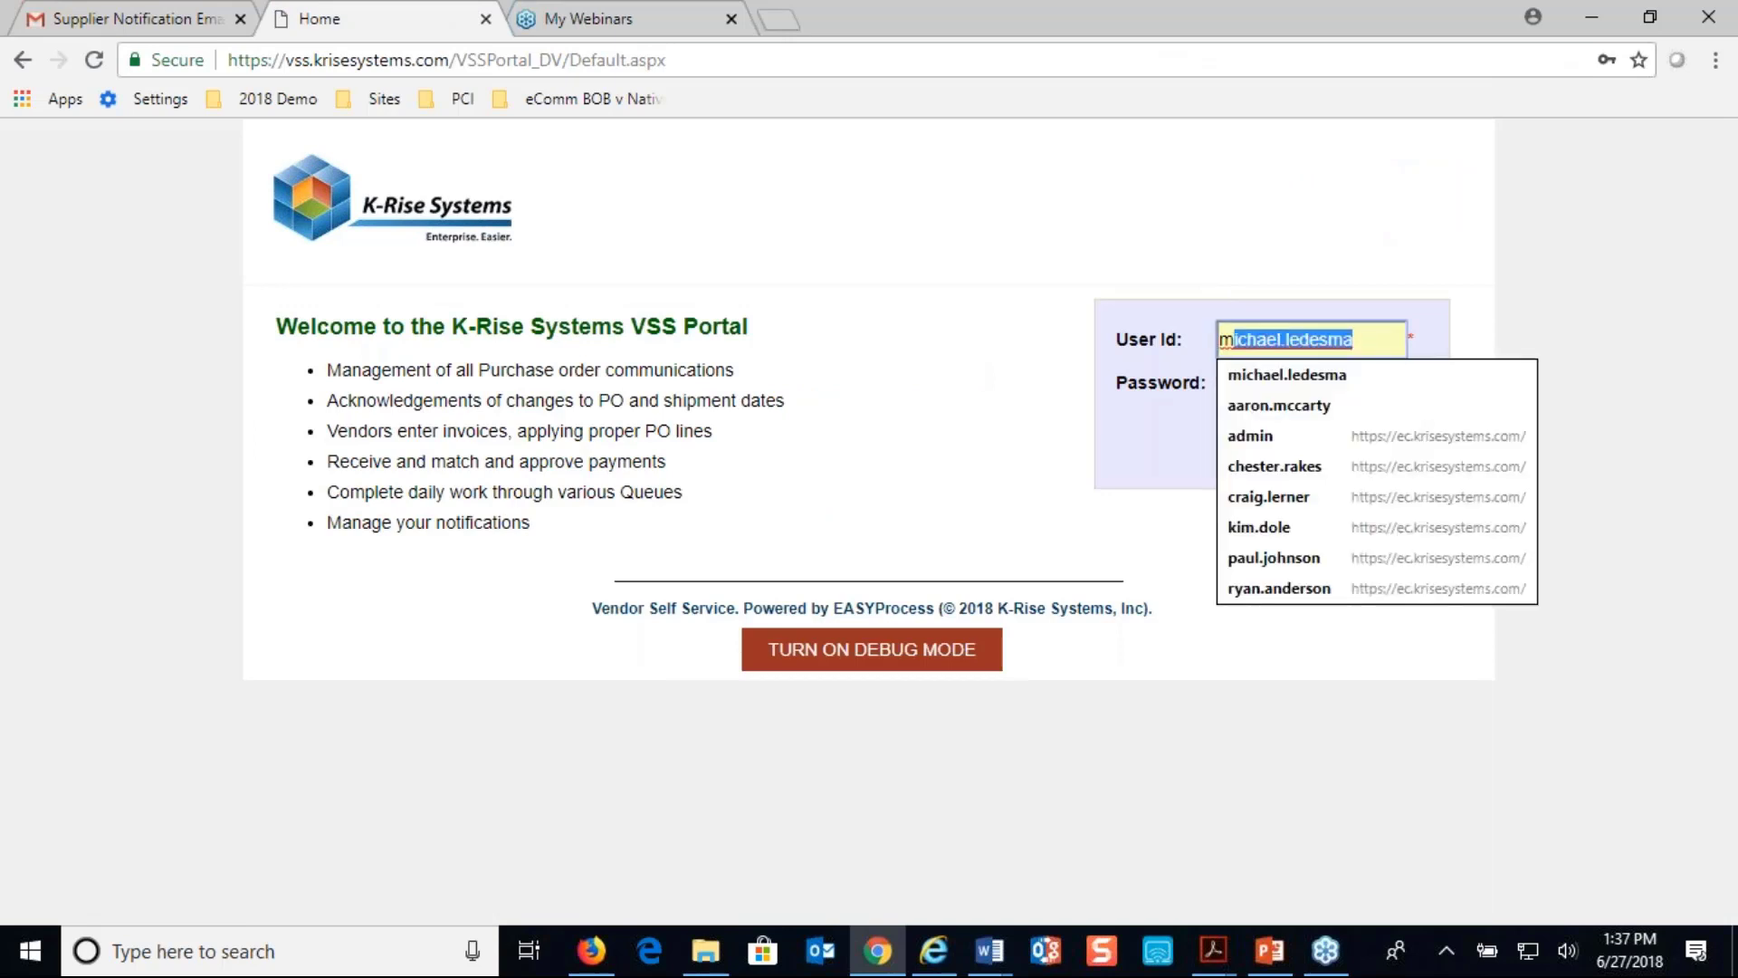
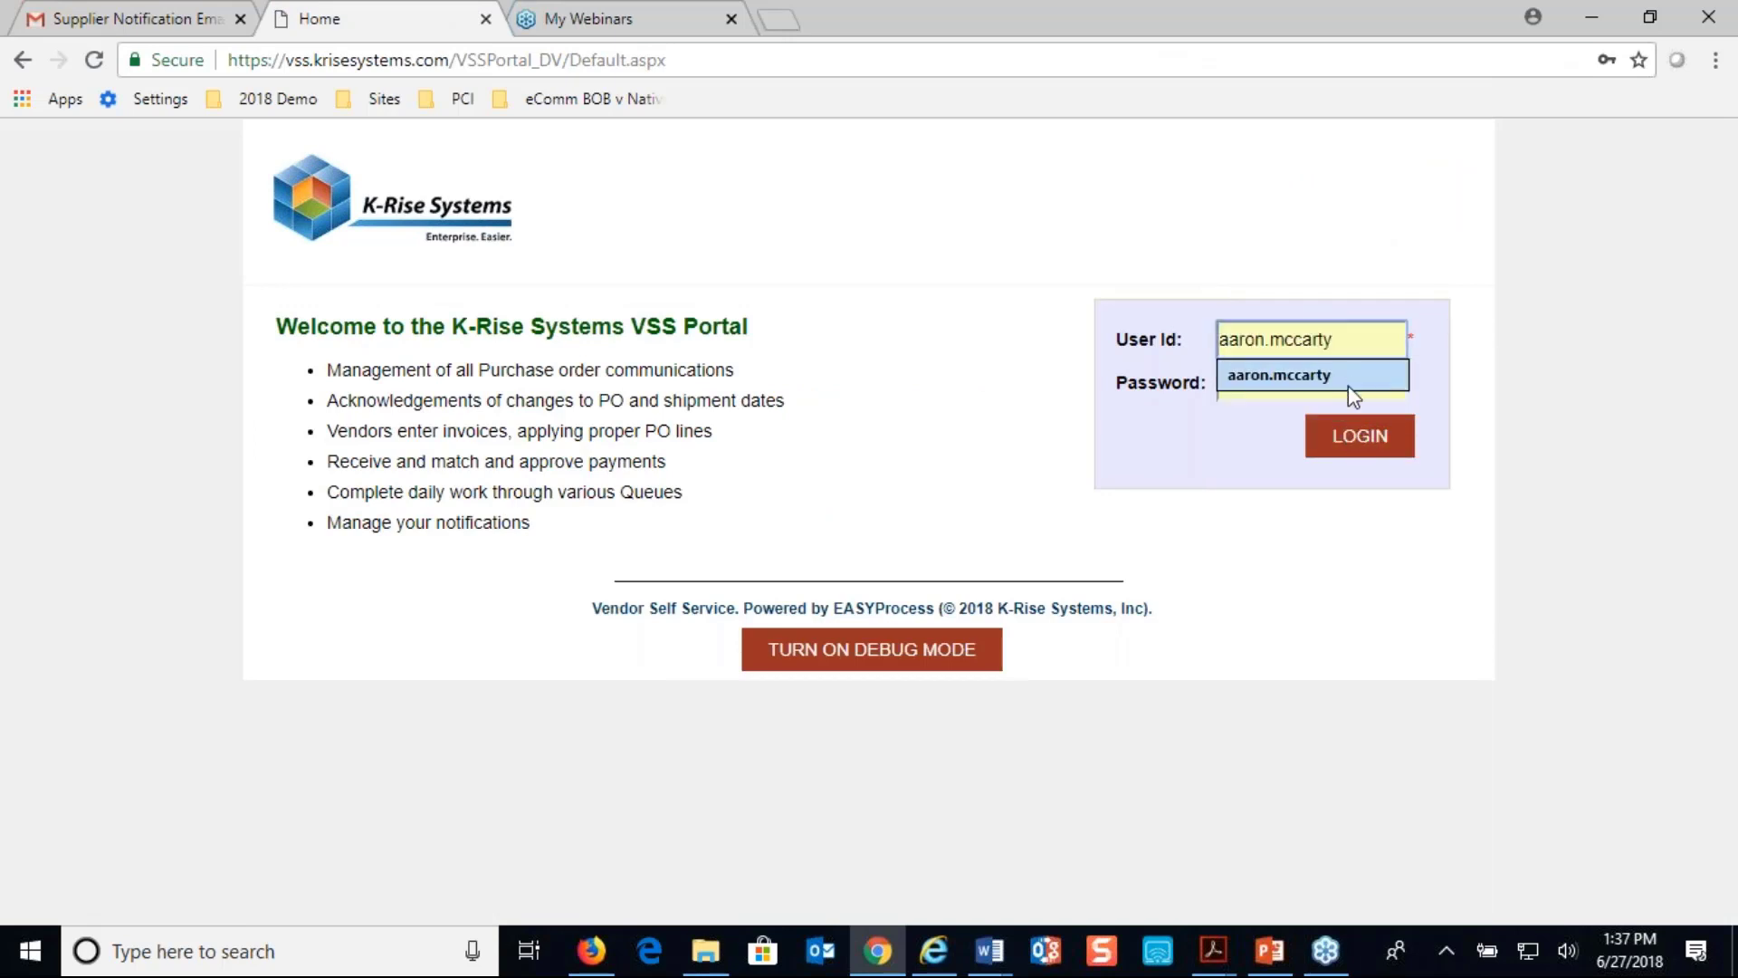
left_click(1349, 389)
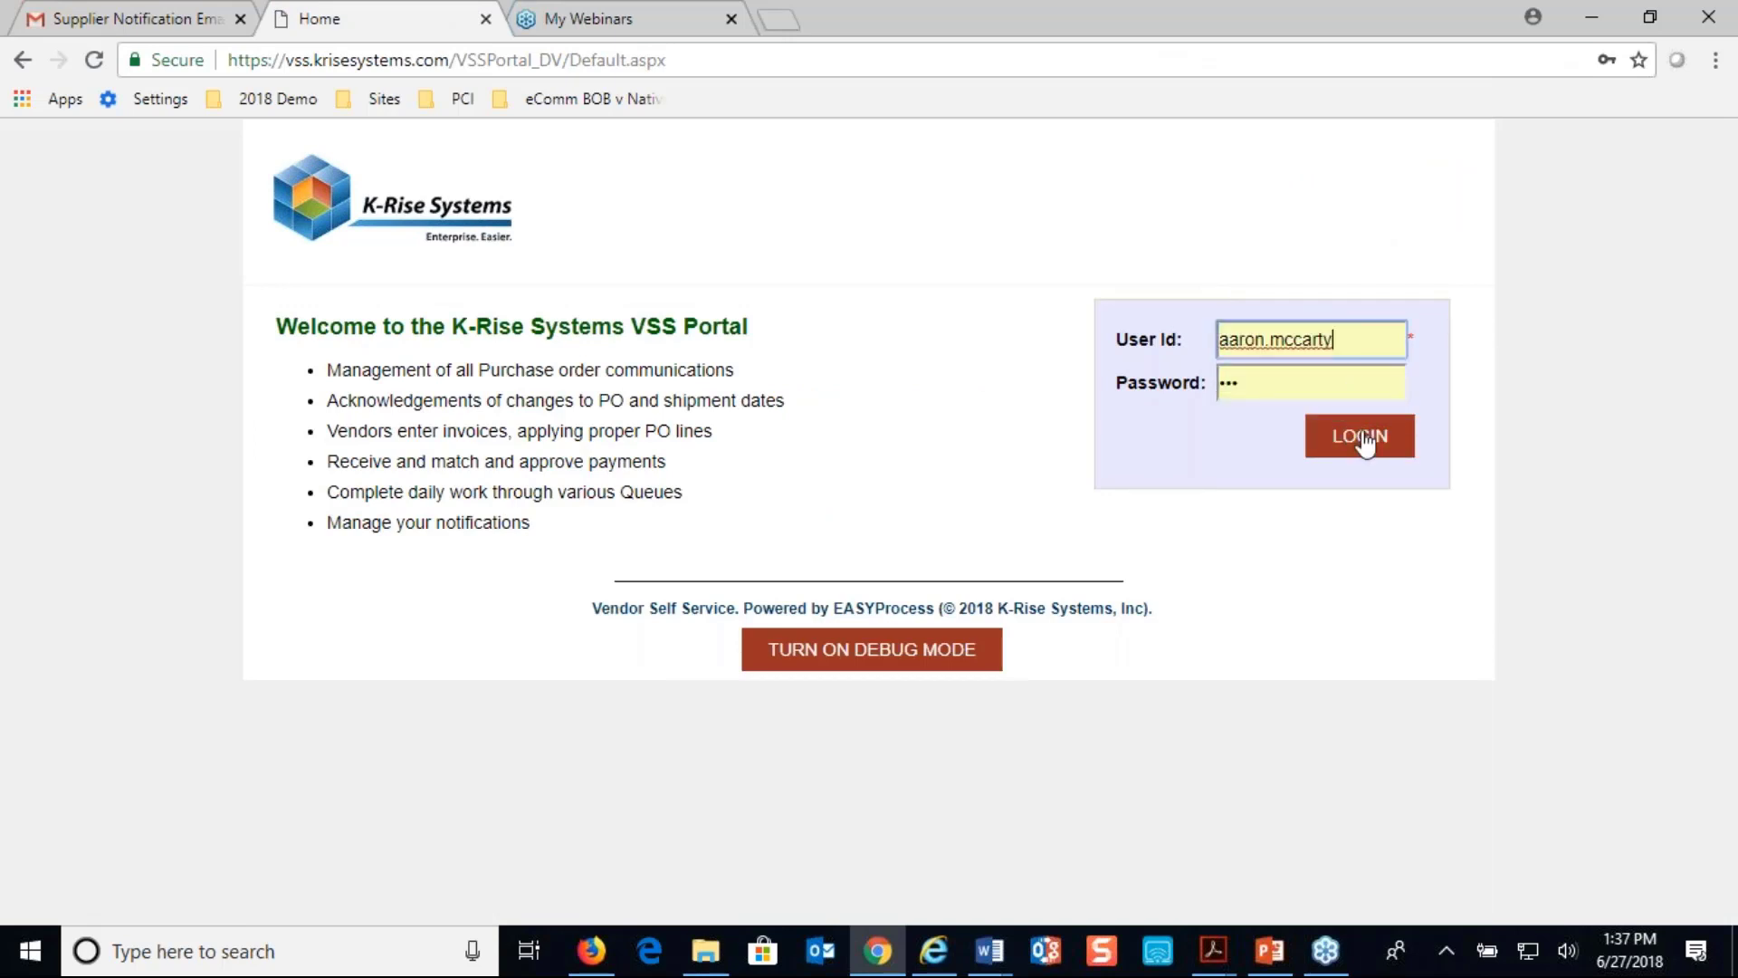
left_click(1367, 439)
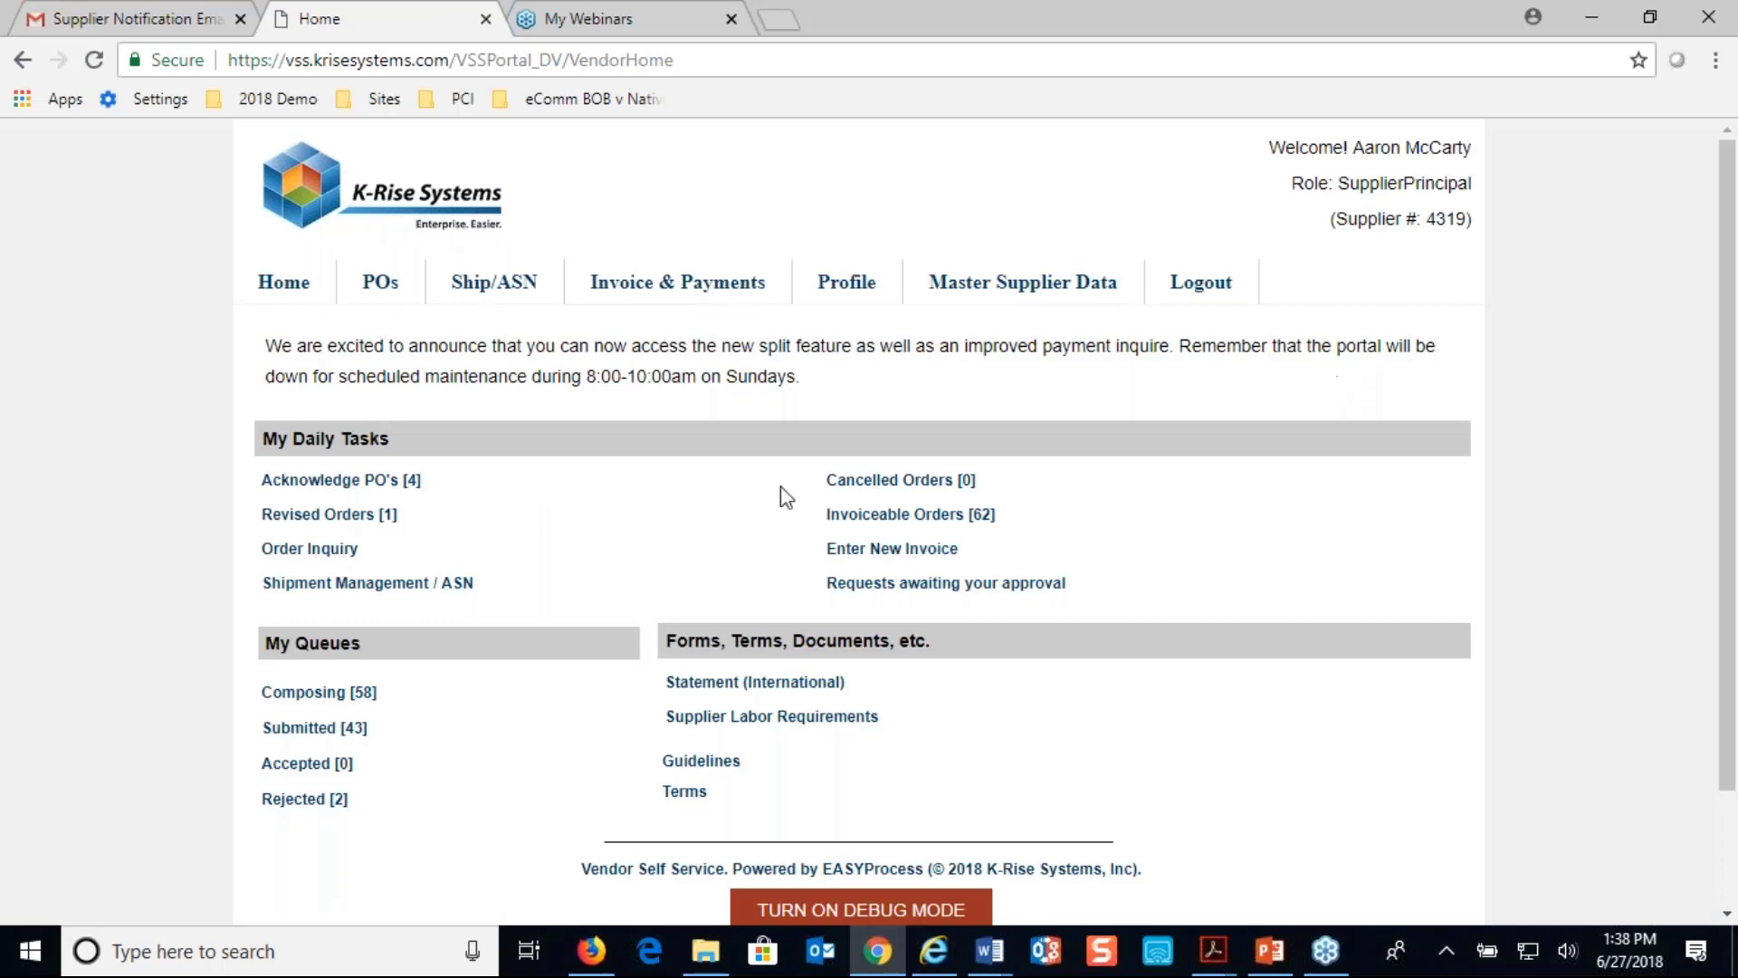
left_click(392, 291)
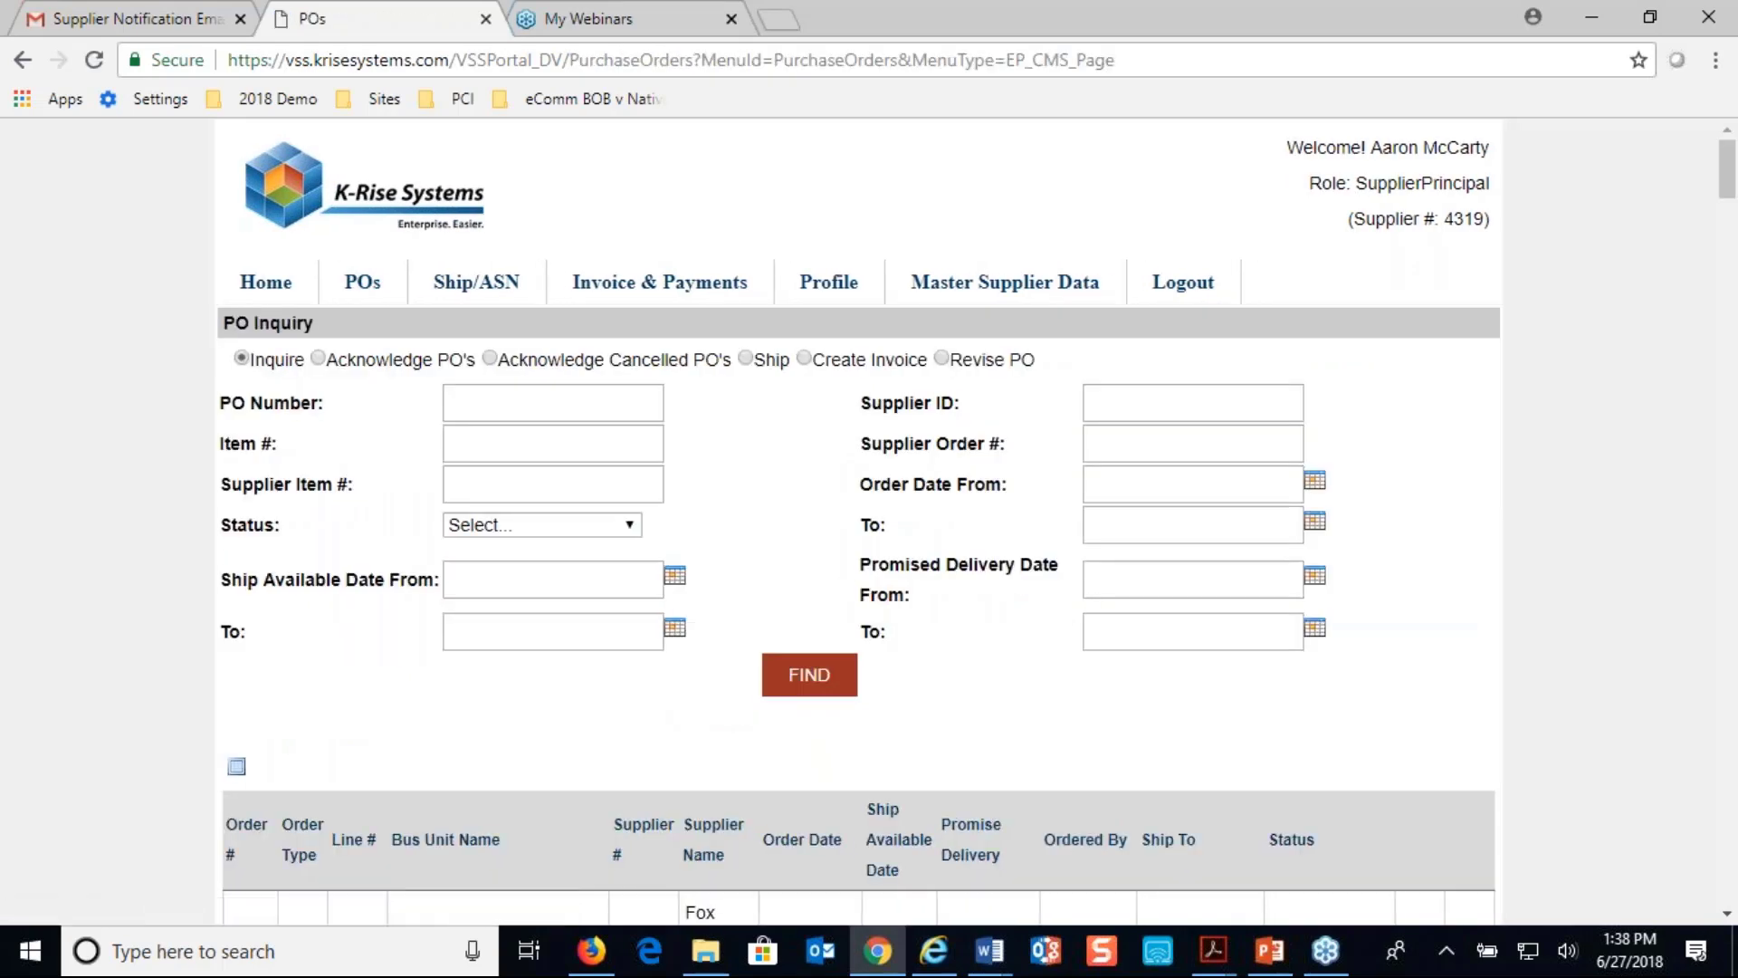
scroll(249, 715, "down", 3)
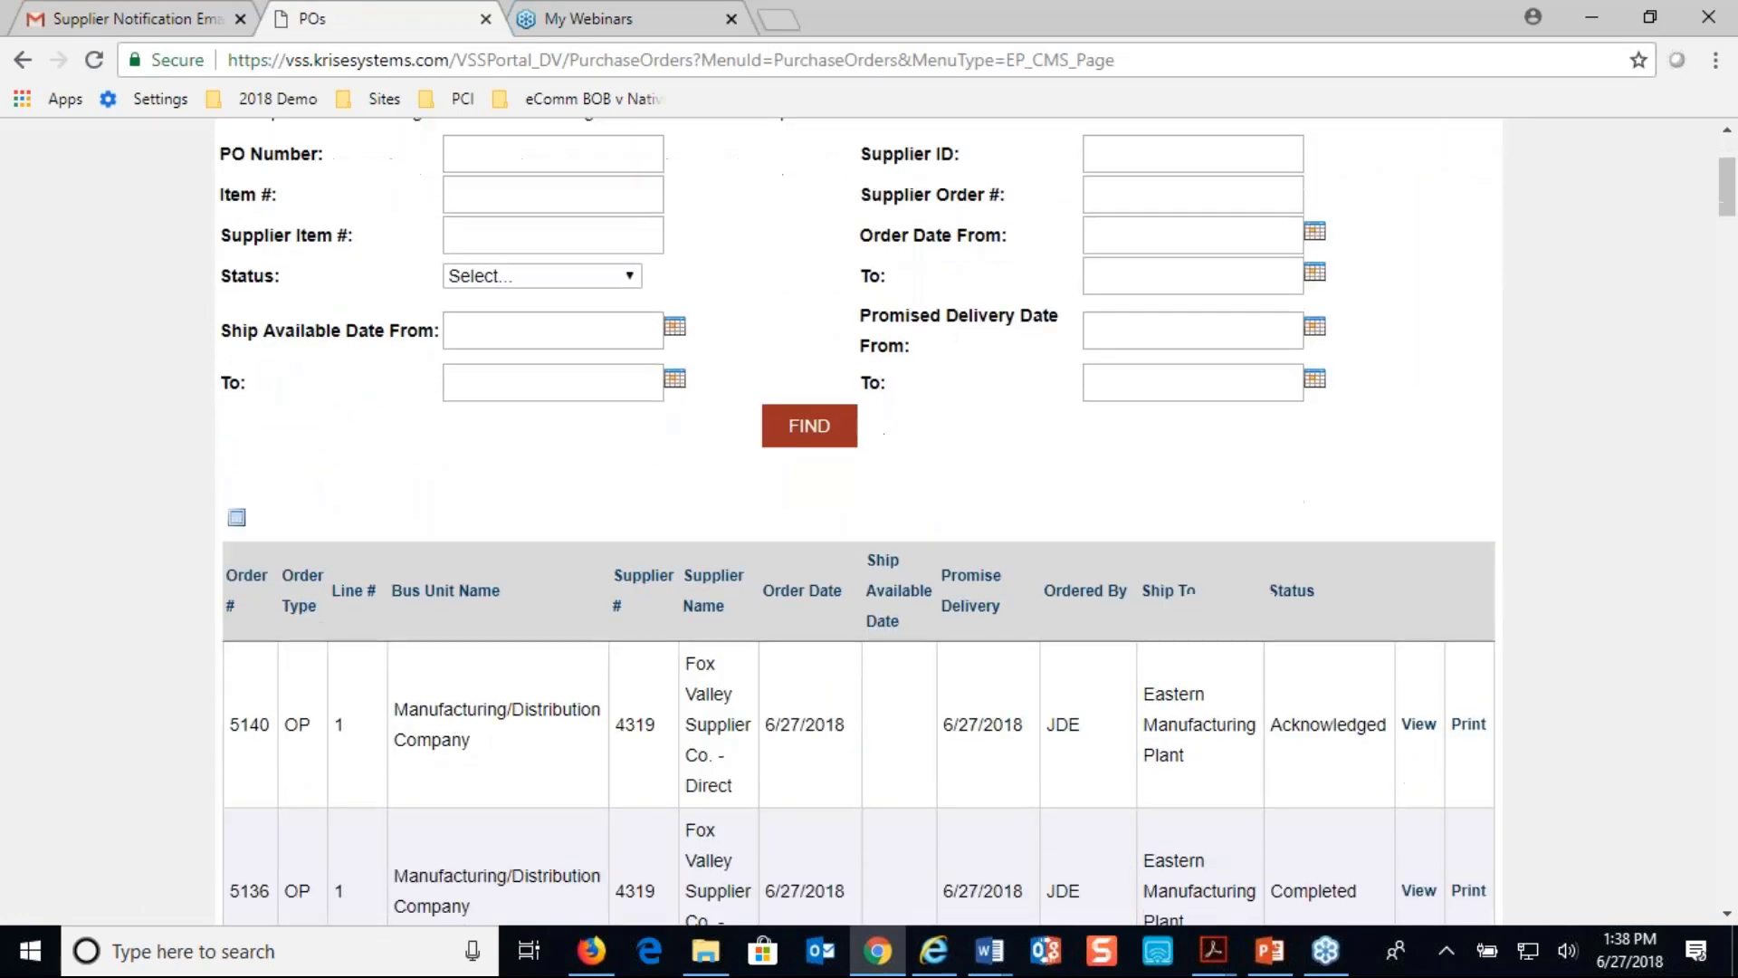
scroll(252, 696, "up", 3)
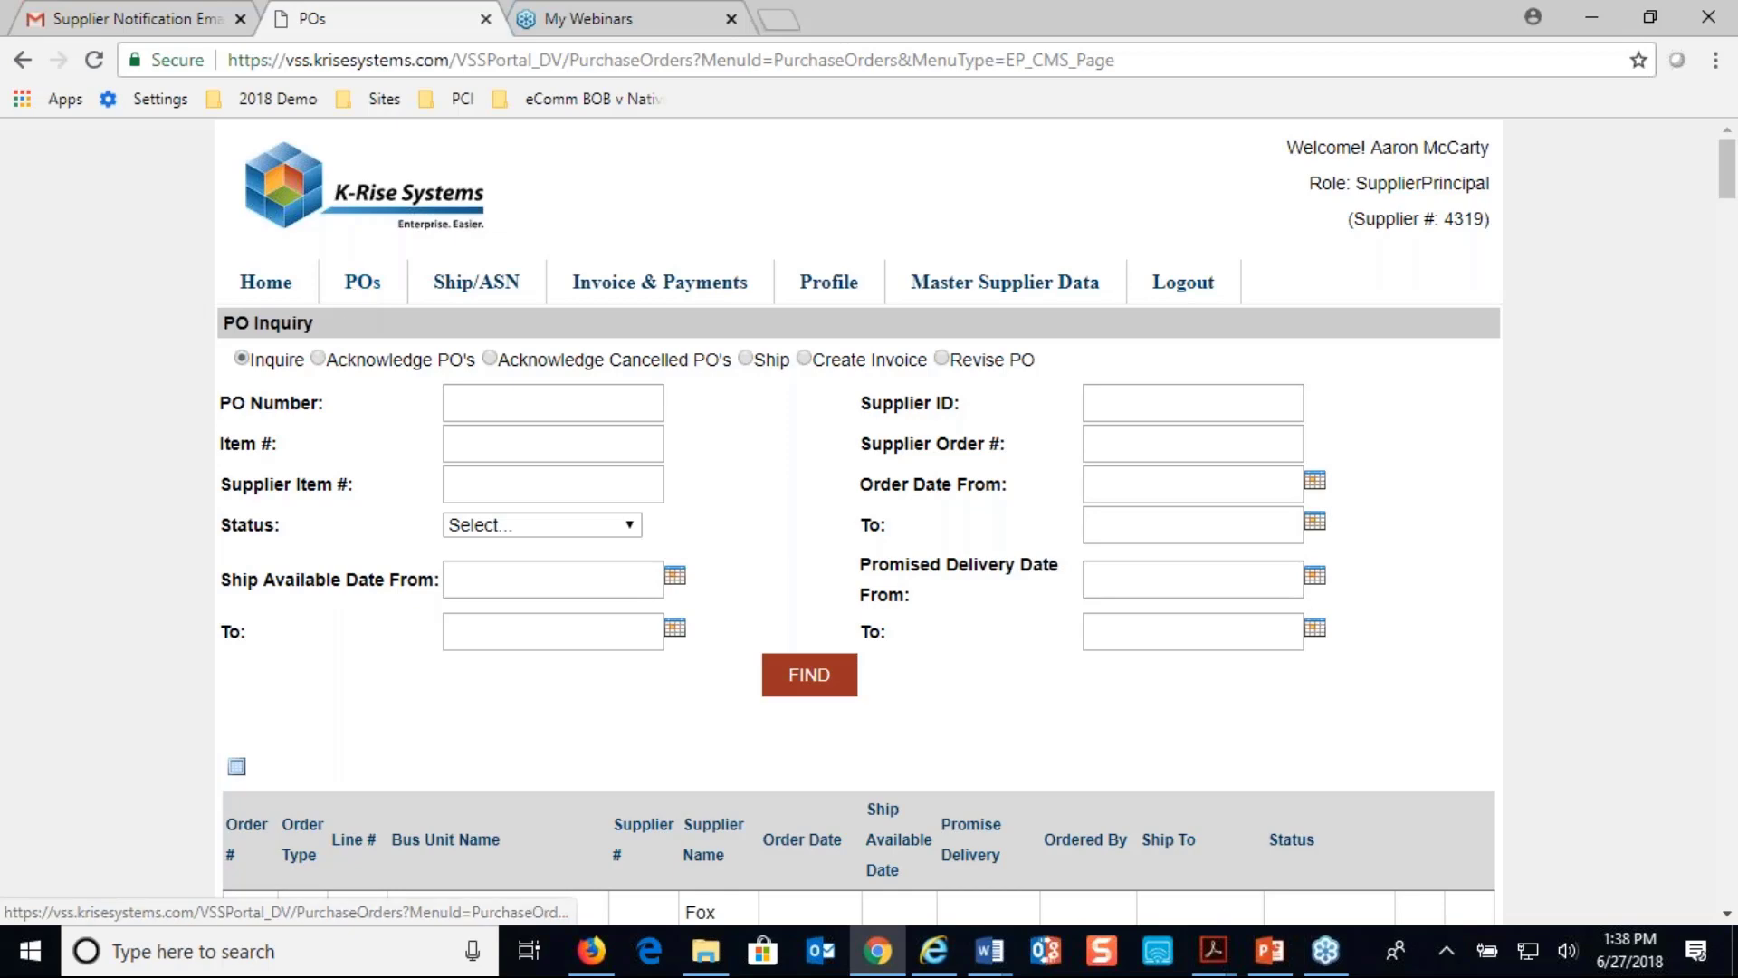
scroll(584, 497, "down", 1)
scroll(583, 497, "down", 8)
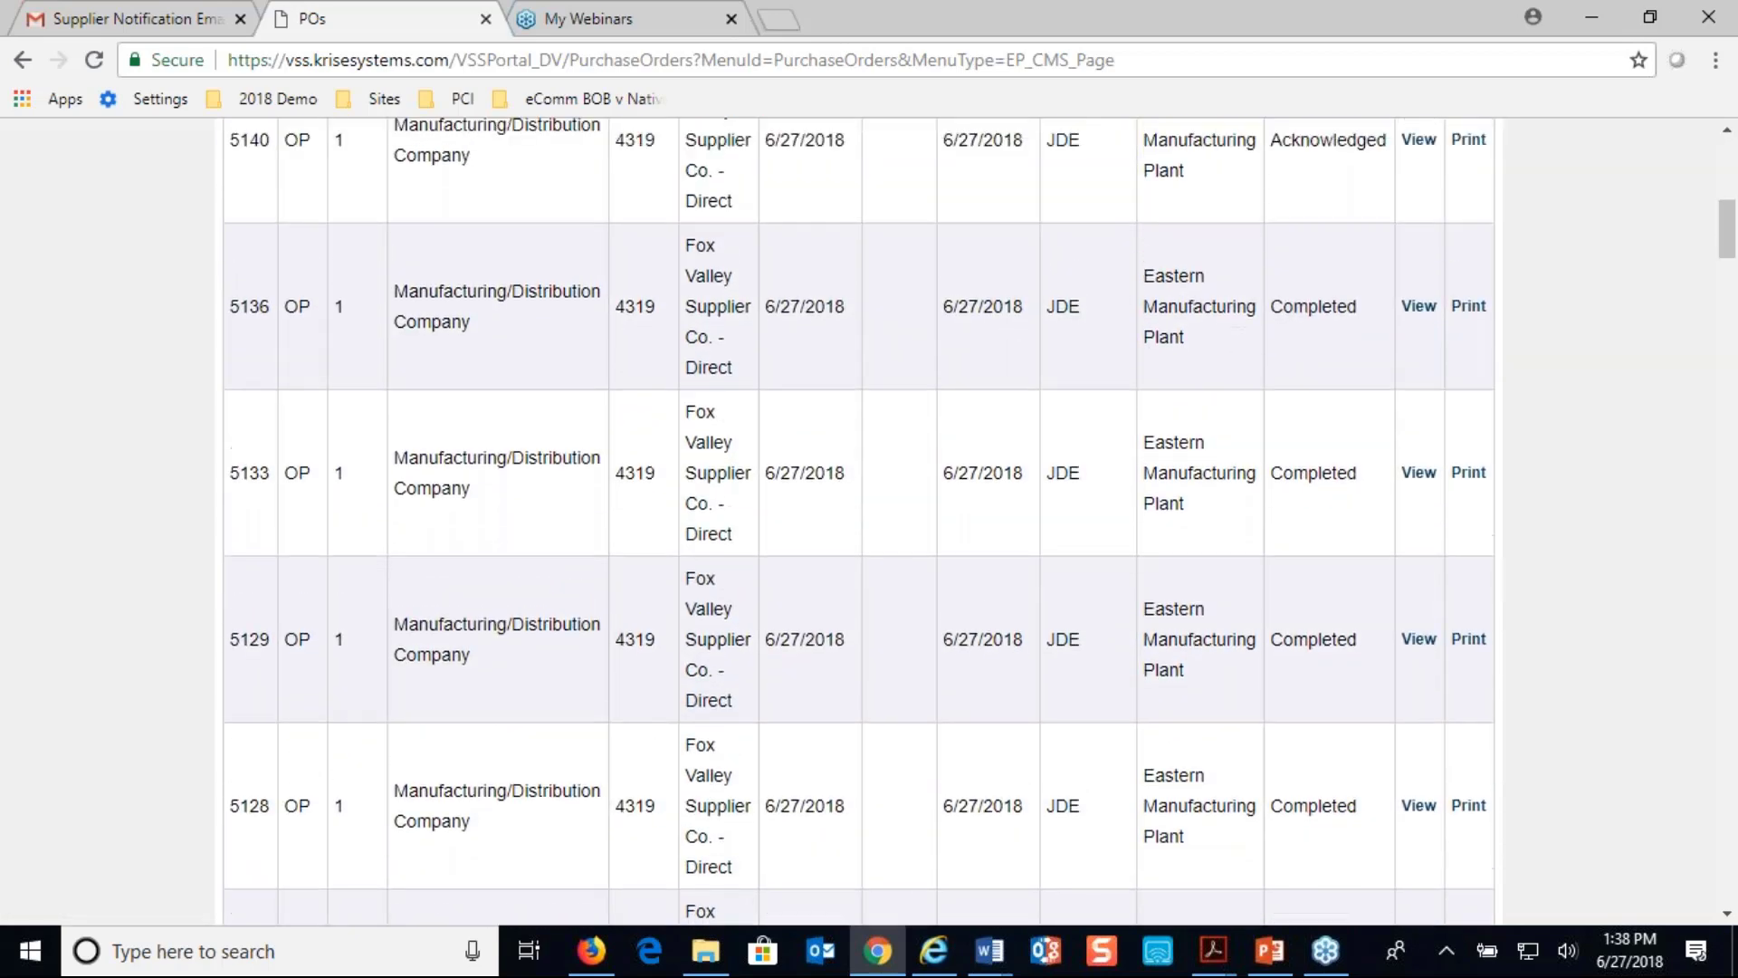
scroll(584, 497, "up", 6)
scroll(584, 497, "up", 3)
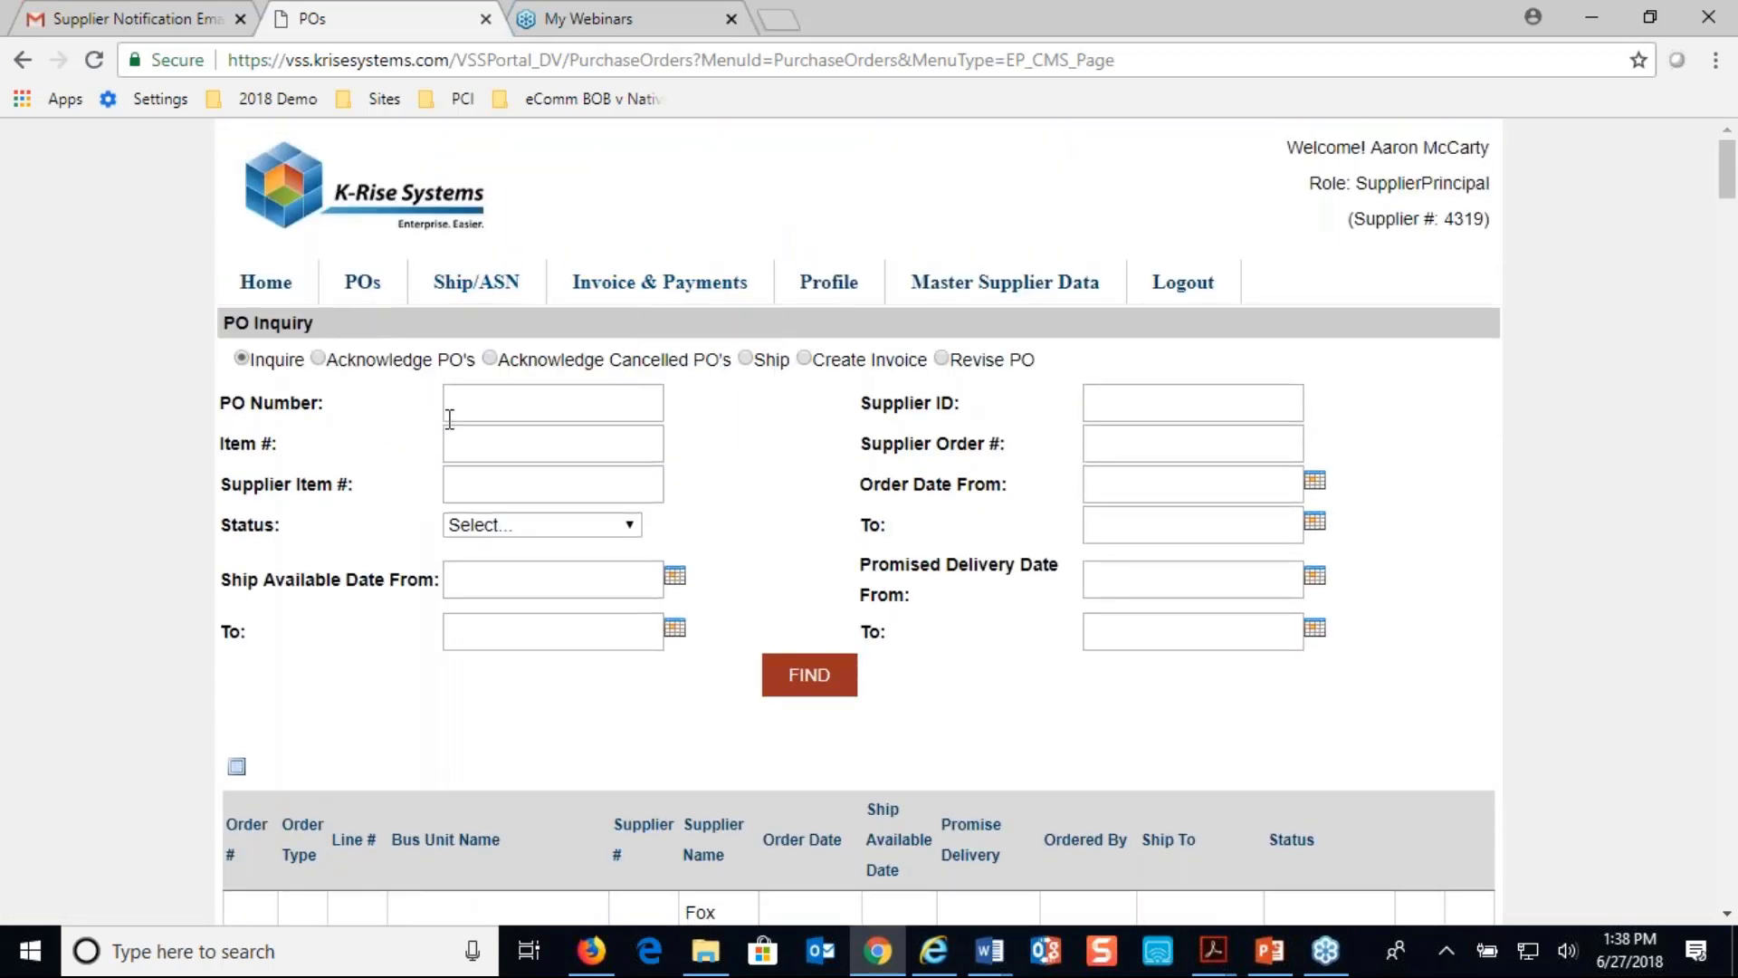
scroll(483, 406, "down", 5)
scroll(483, 407, "up", 4)
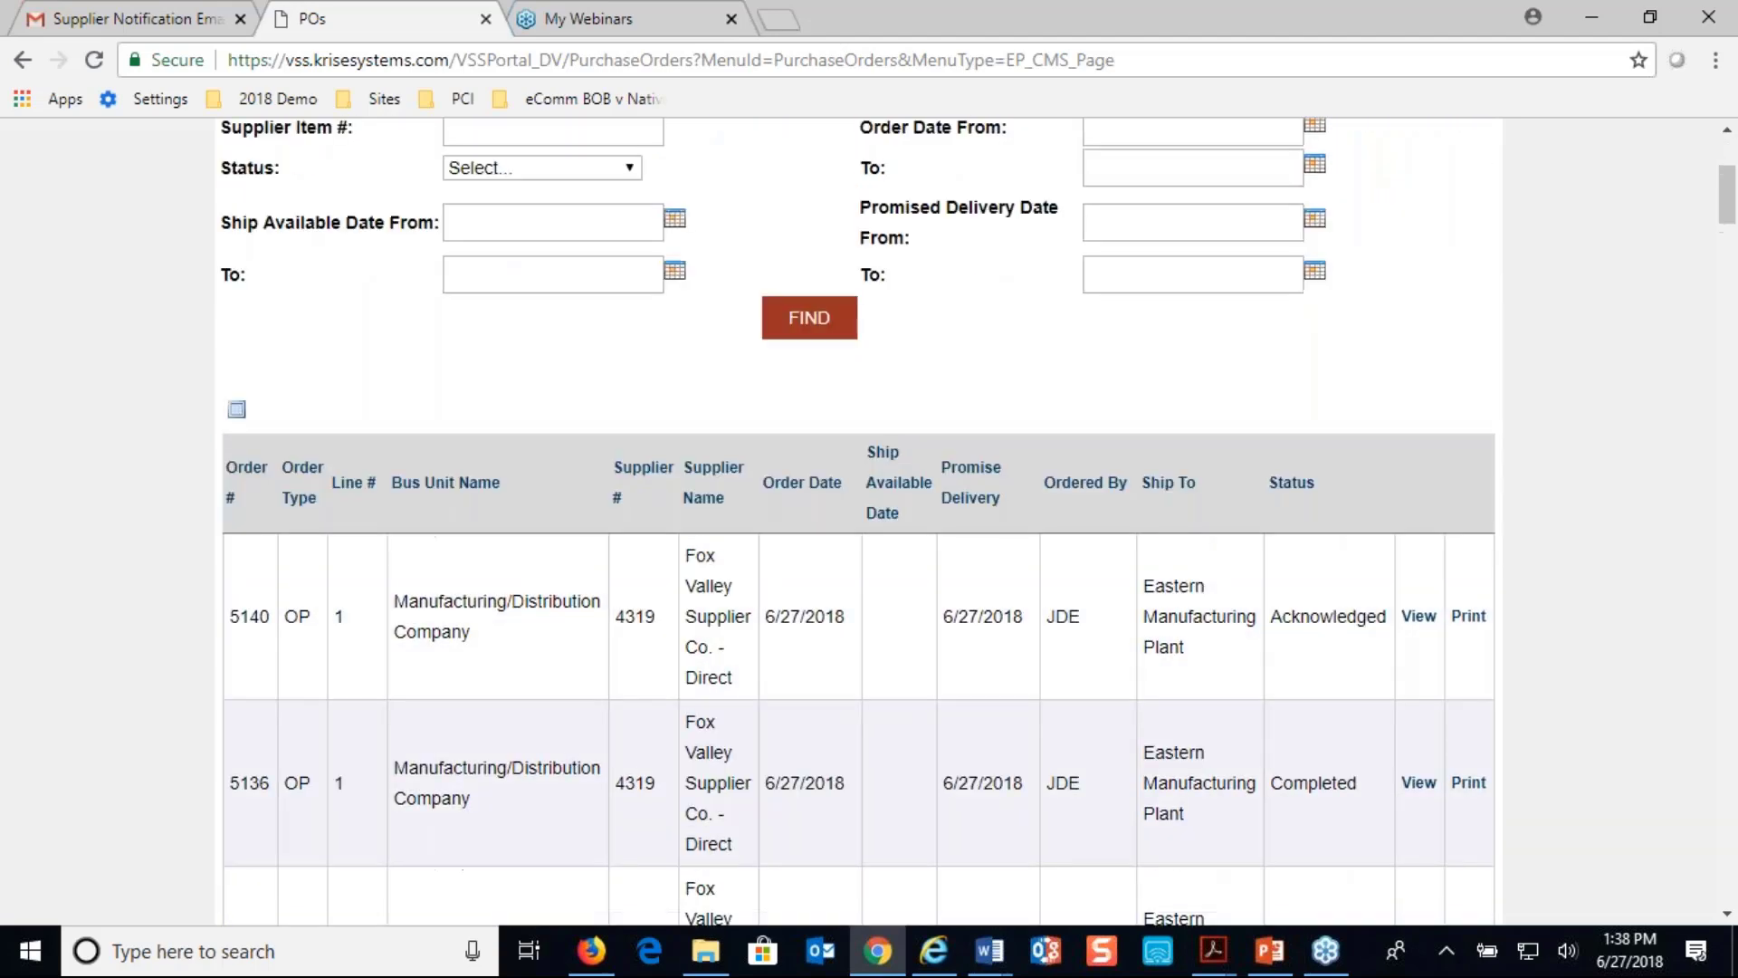
scroll(241, 376, "up", 1)
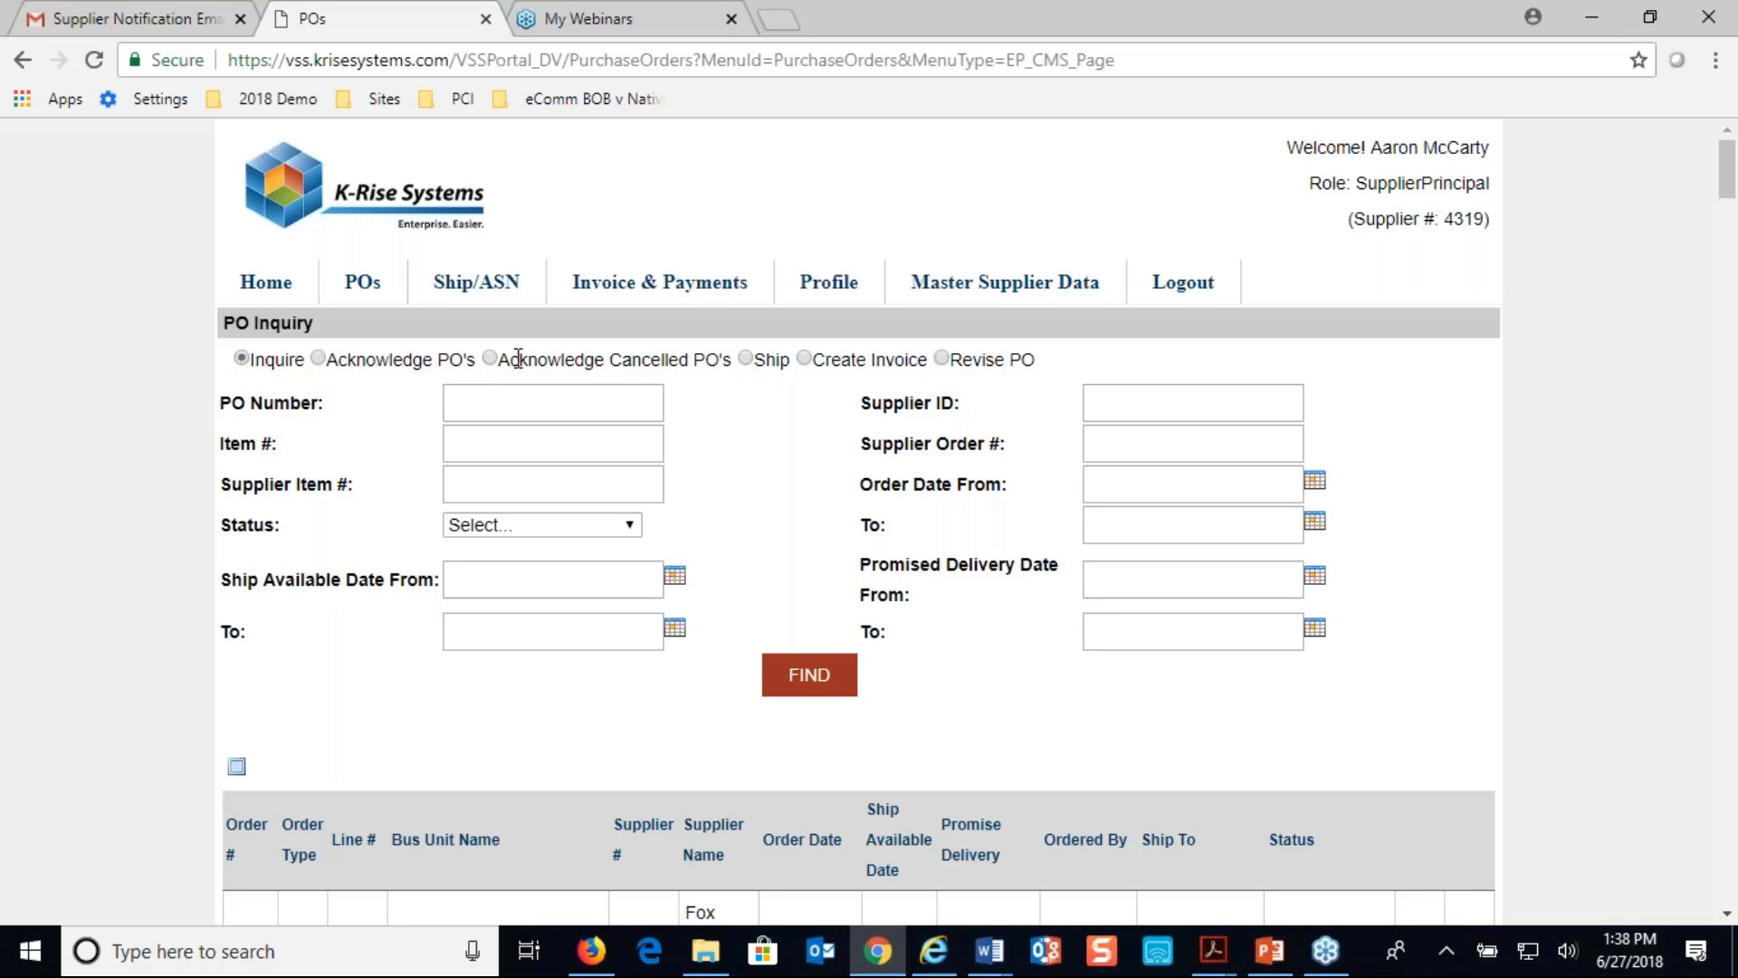
- Check the Ship purchase order list, then return to general PO Inquiry
left_click(745, 358)
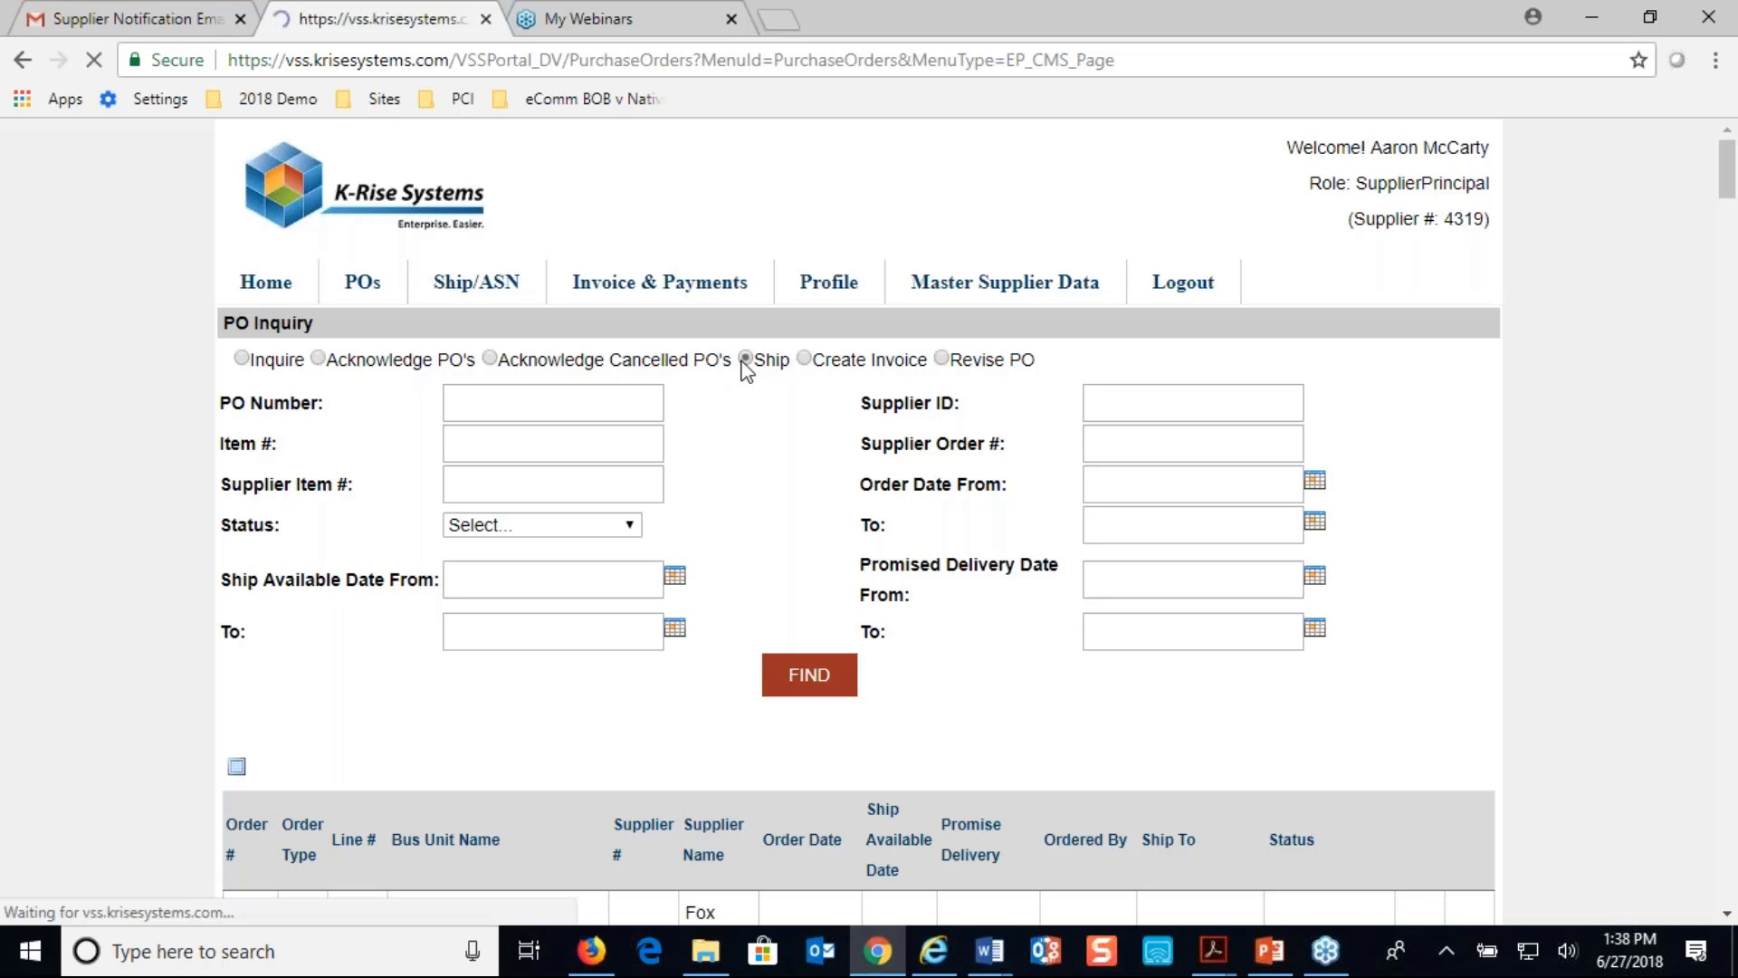
scroll(858, 522, "down", 1)
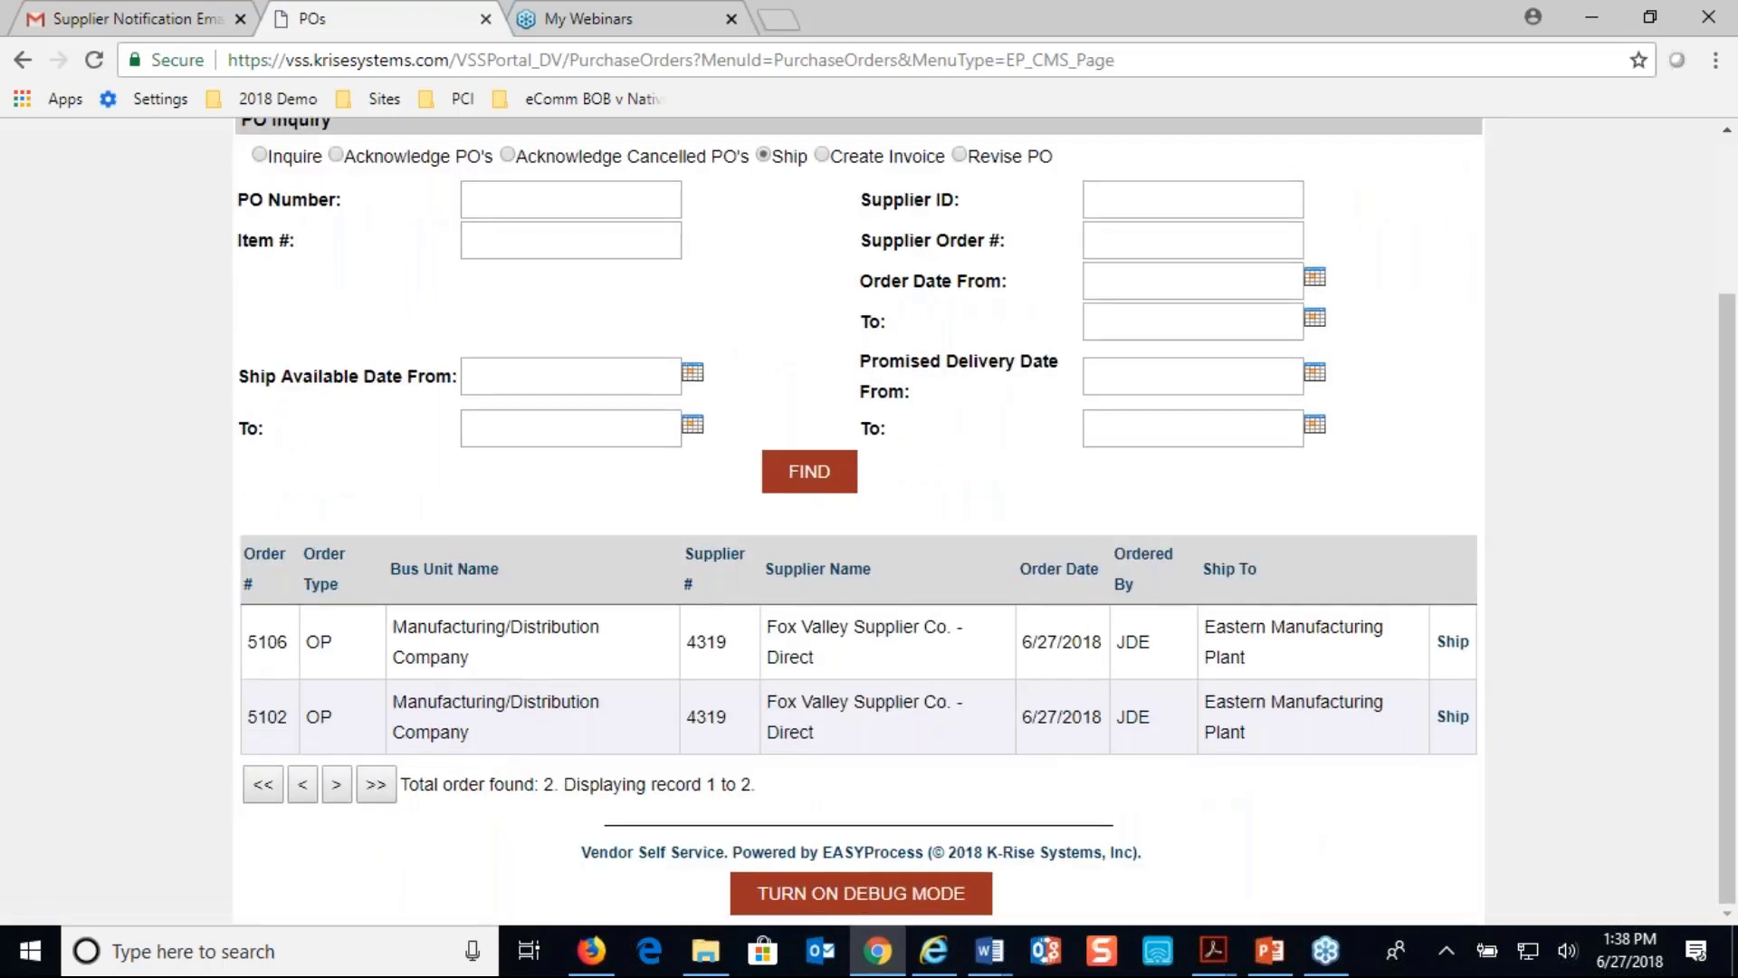
scroll(859, 522, "up", 2)
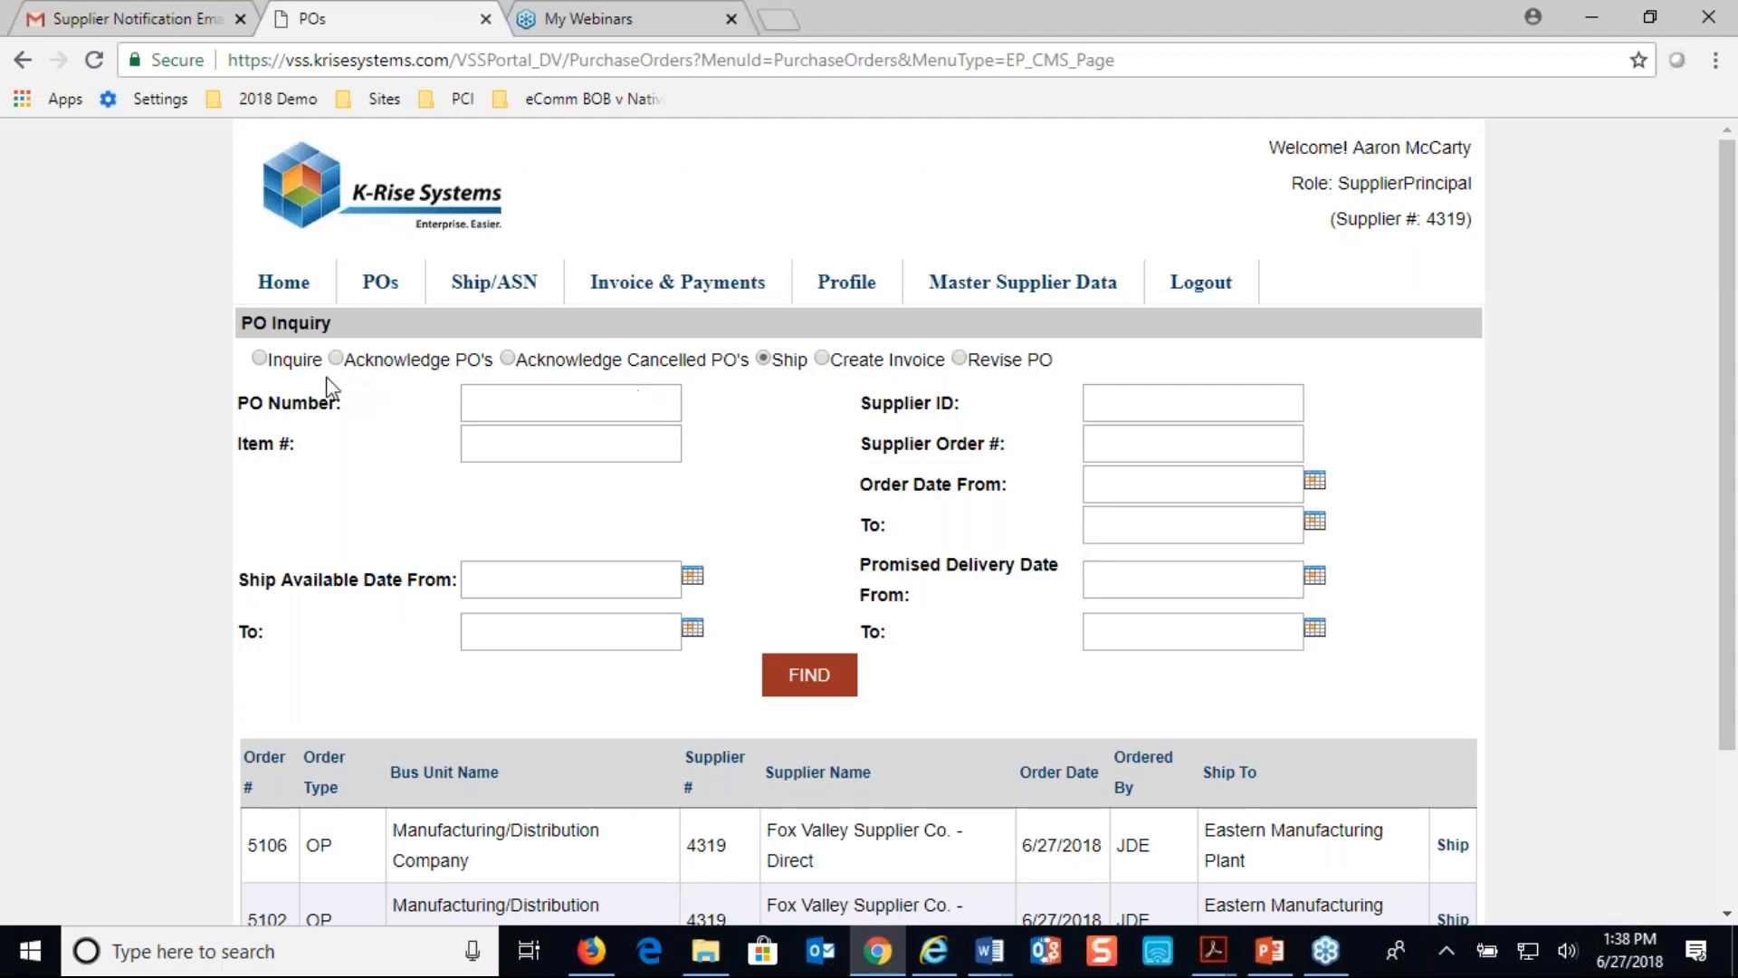
left_click(260, 358)
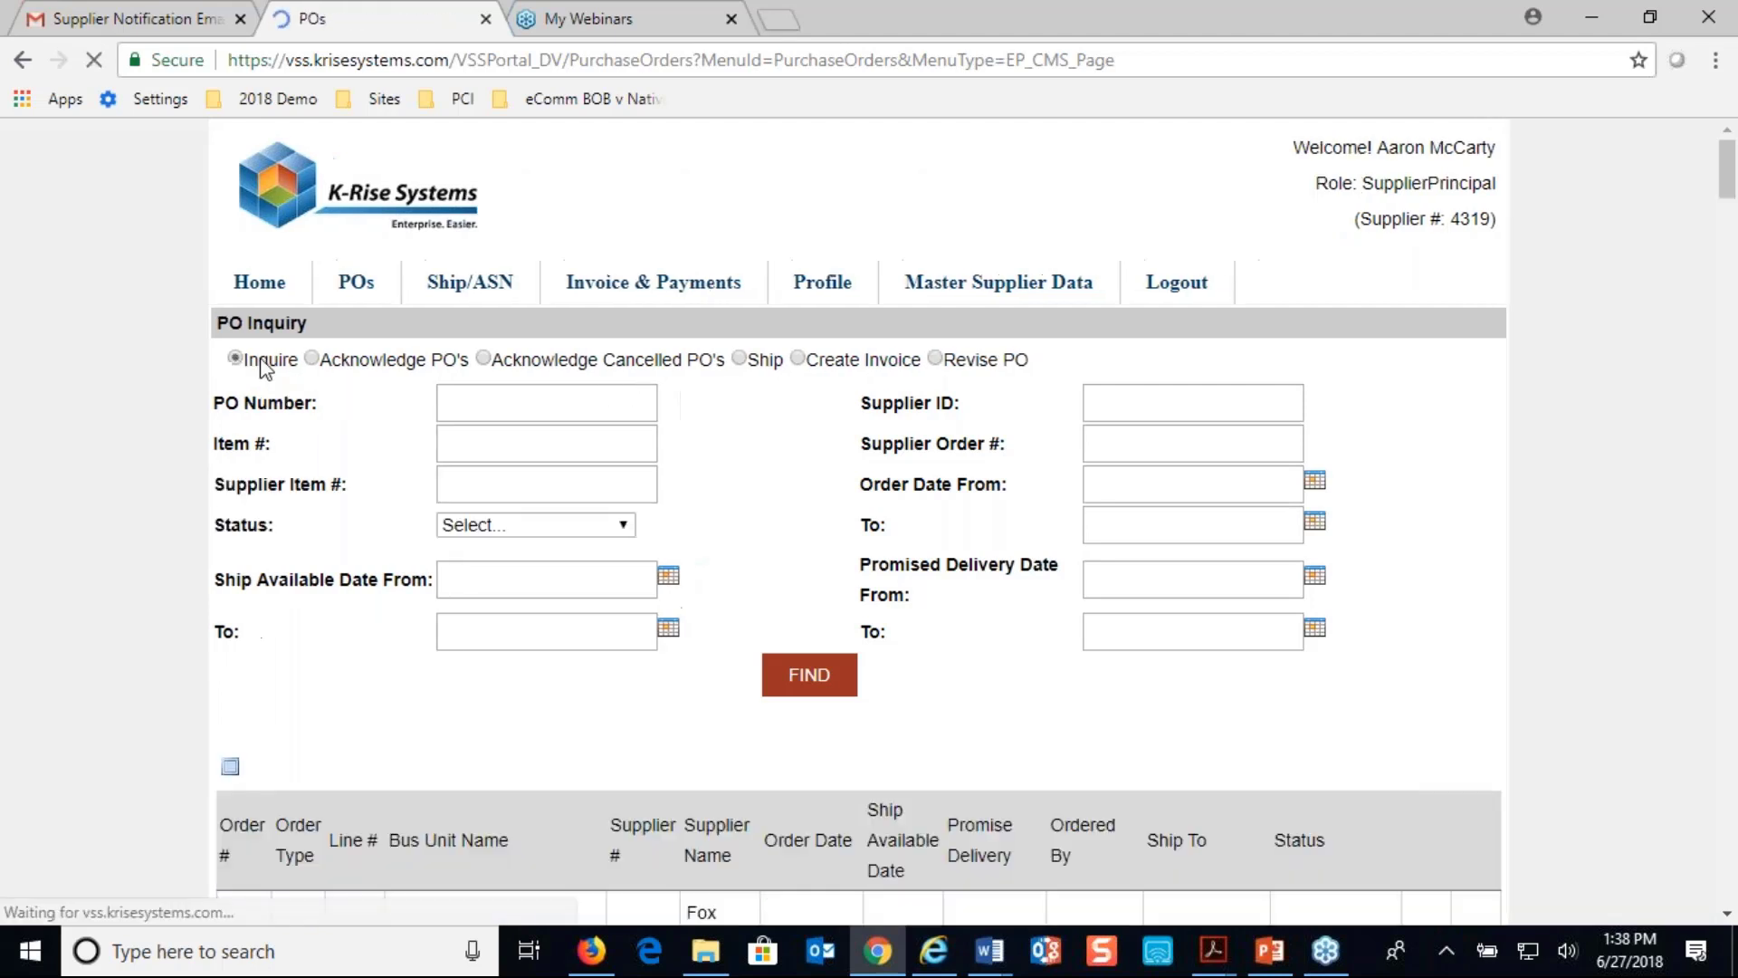
- Search for PO number 5140 and open the resulting Acknowledged order's details
left_click(493, 401)
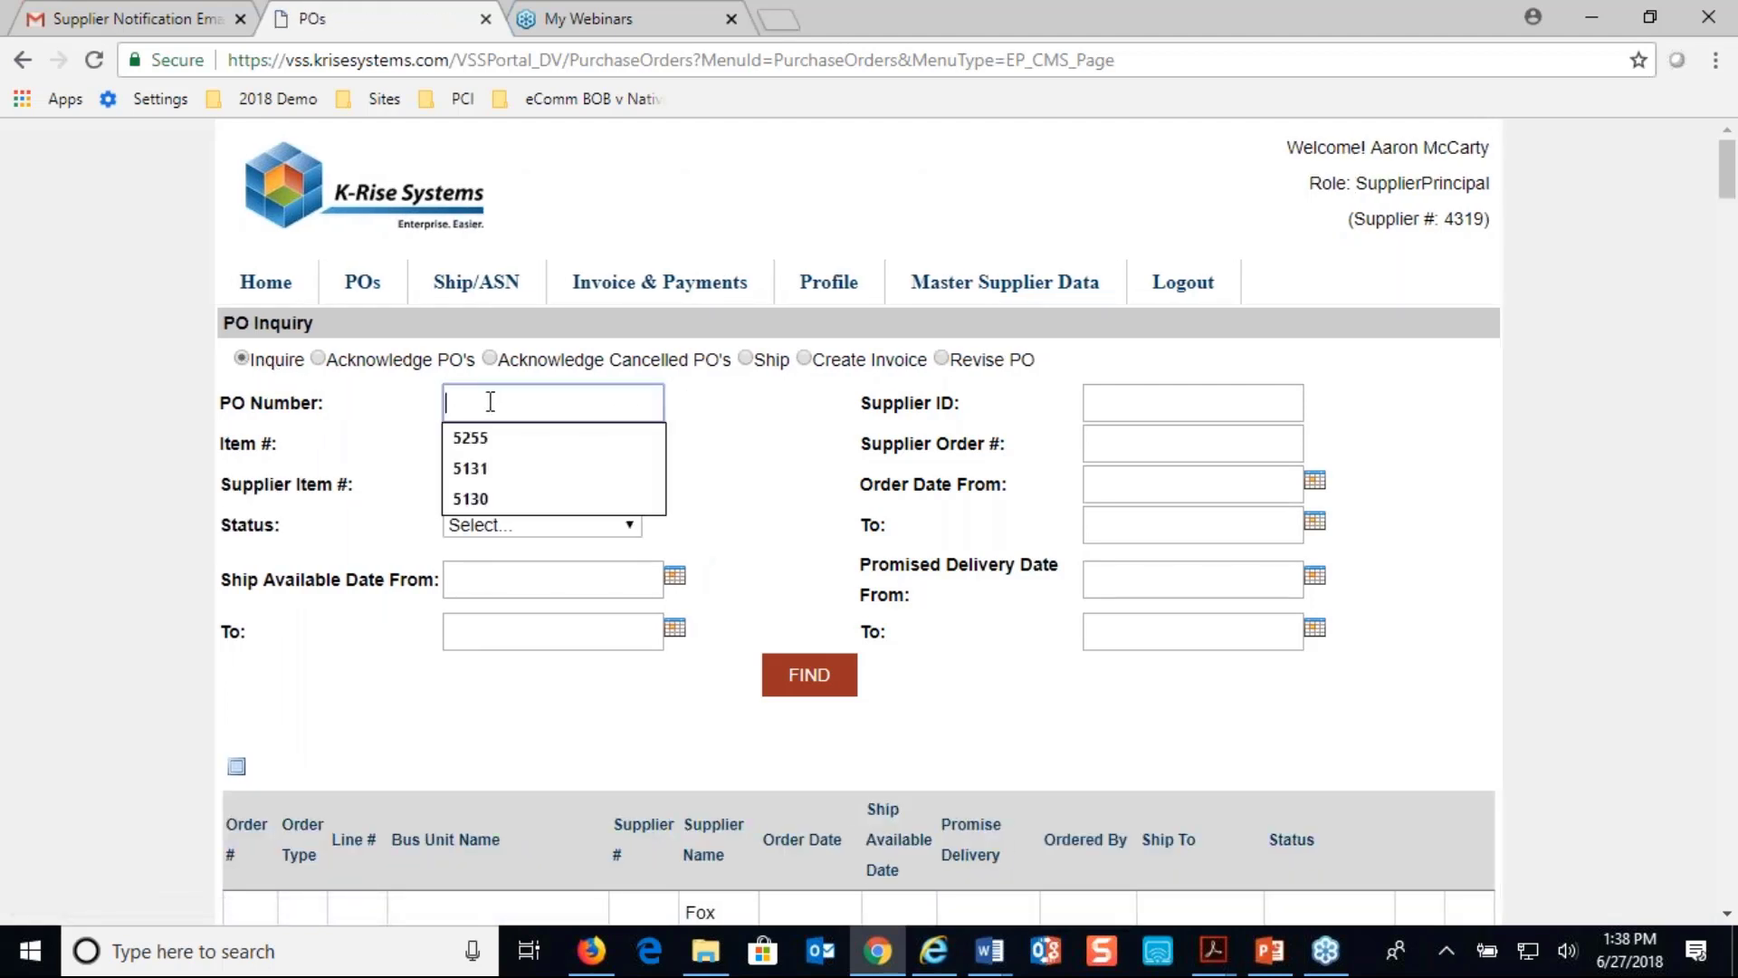
scroll(493, 401, "down", 2)
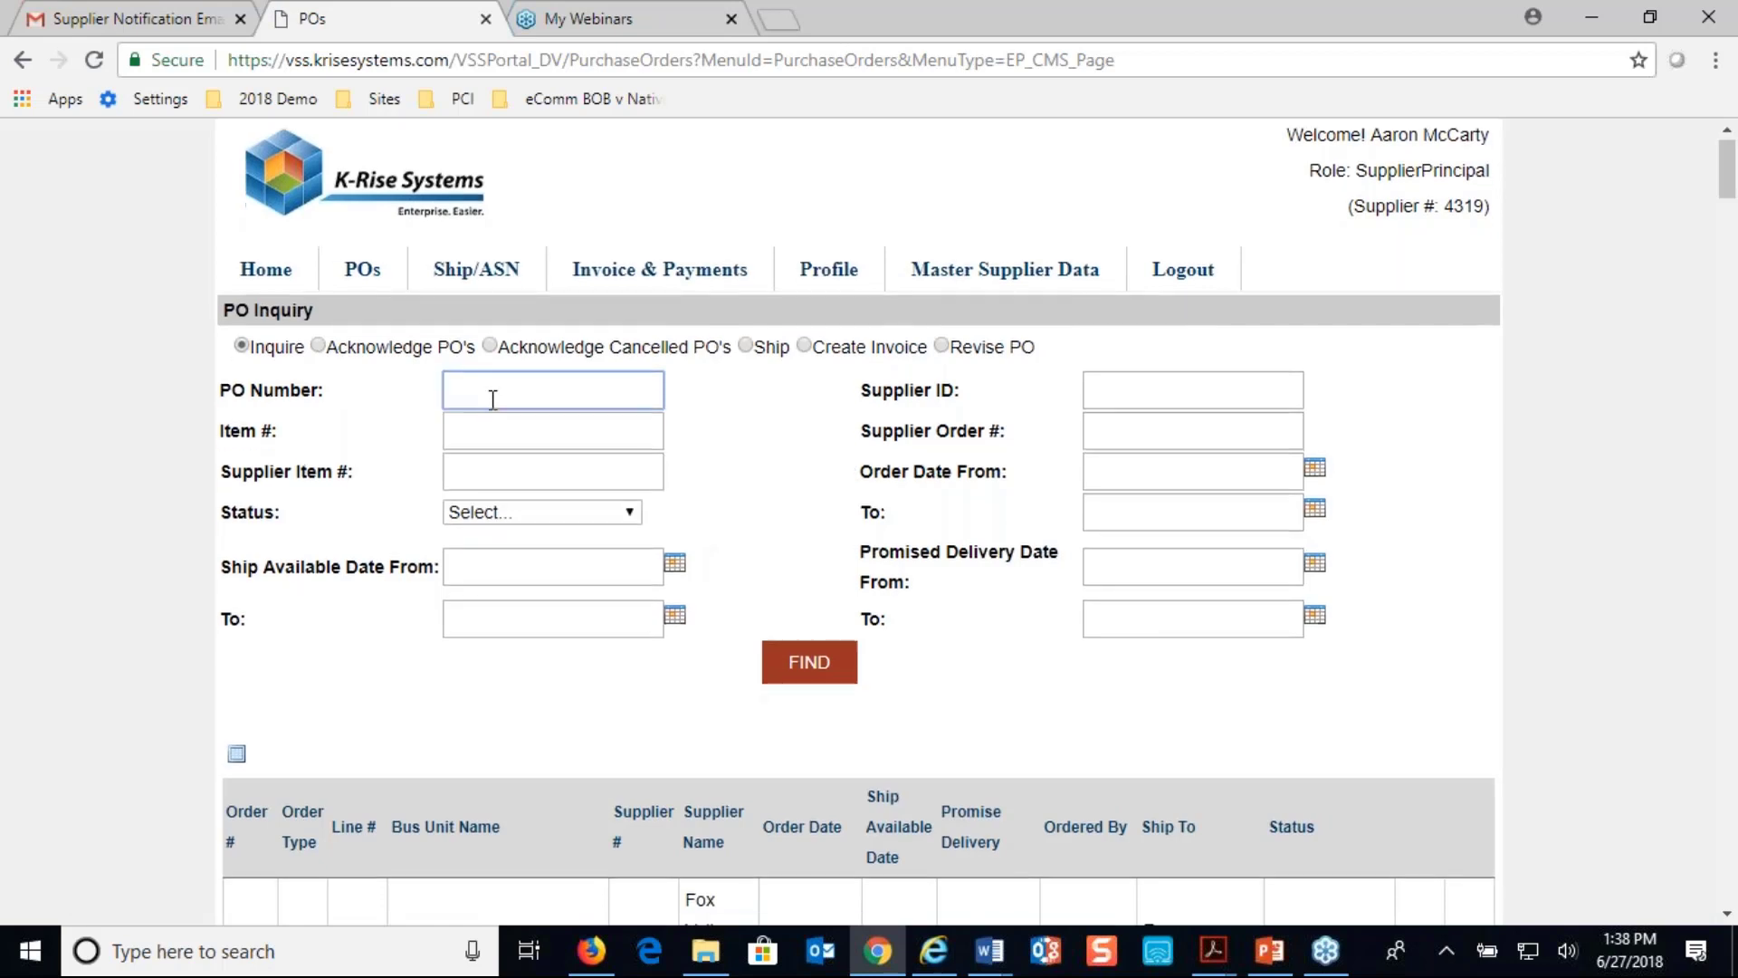
type("5140")
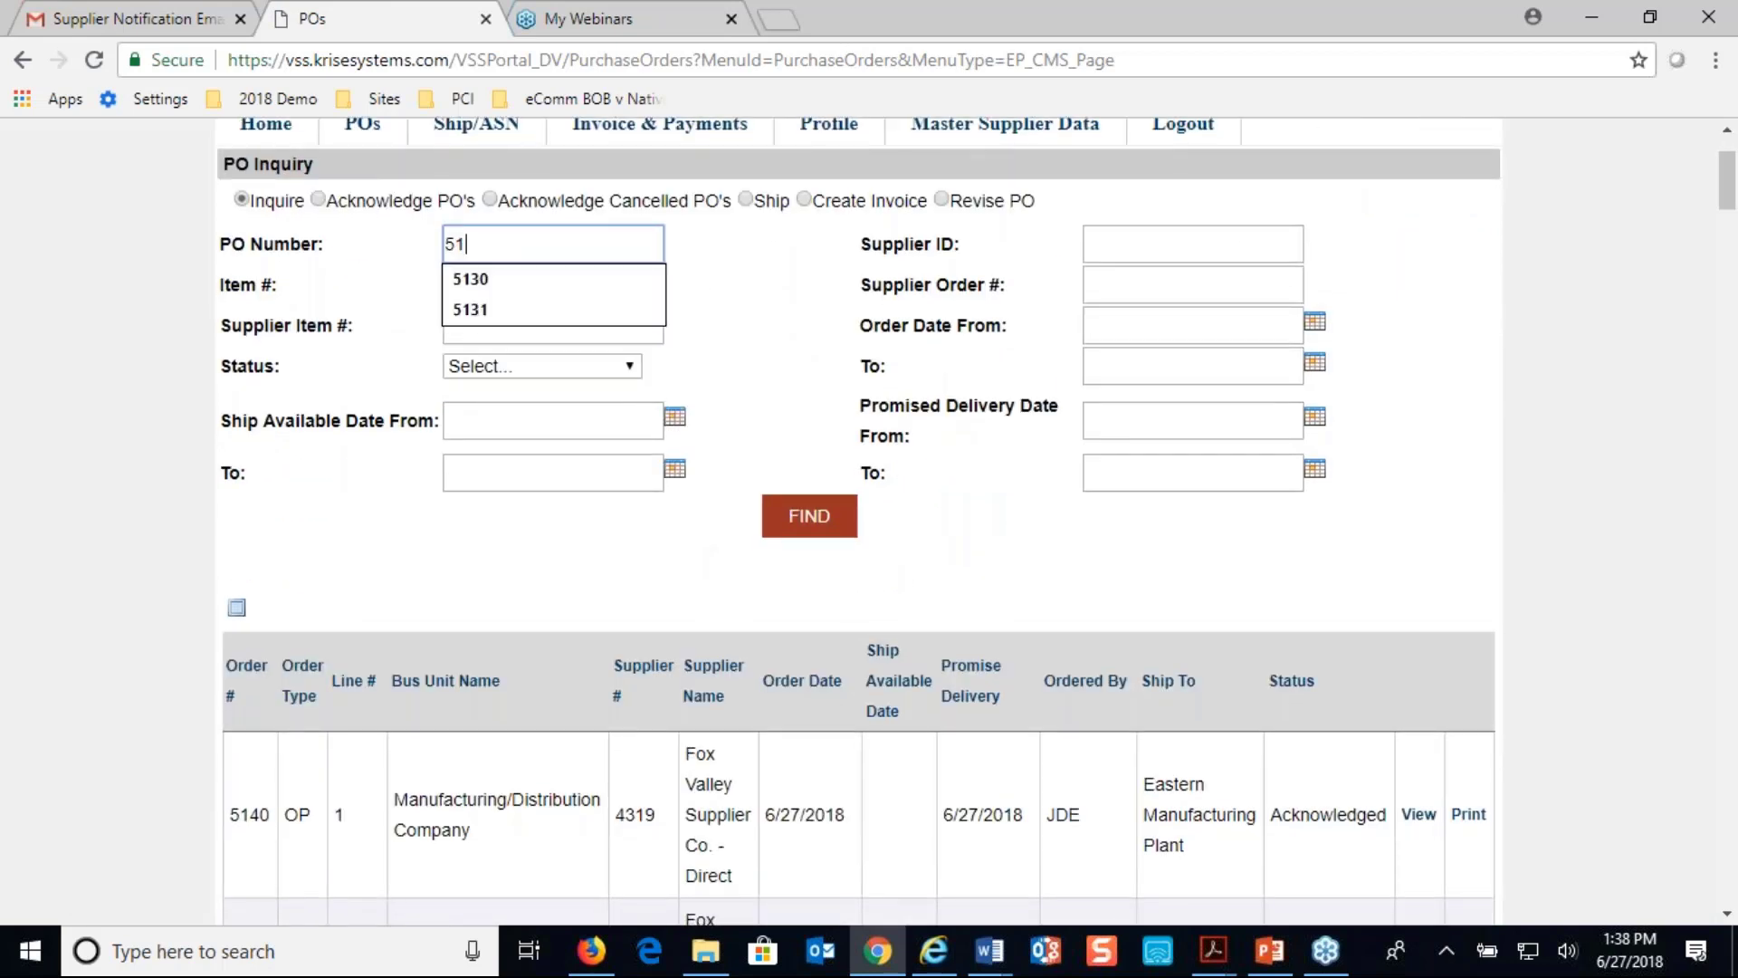
left_click(788, 514)
scroll(1195, 695, "down", 3)
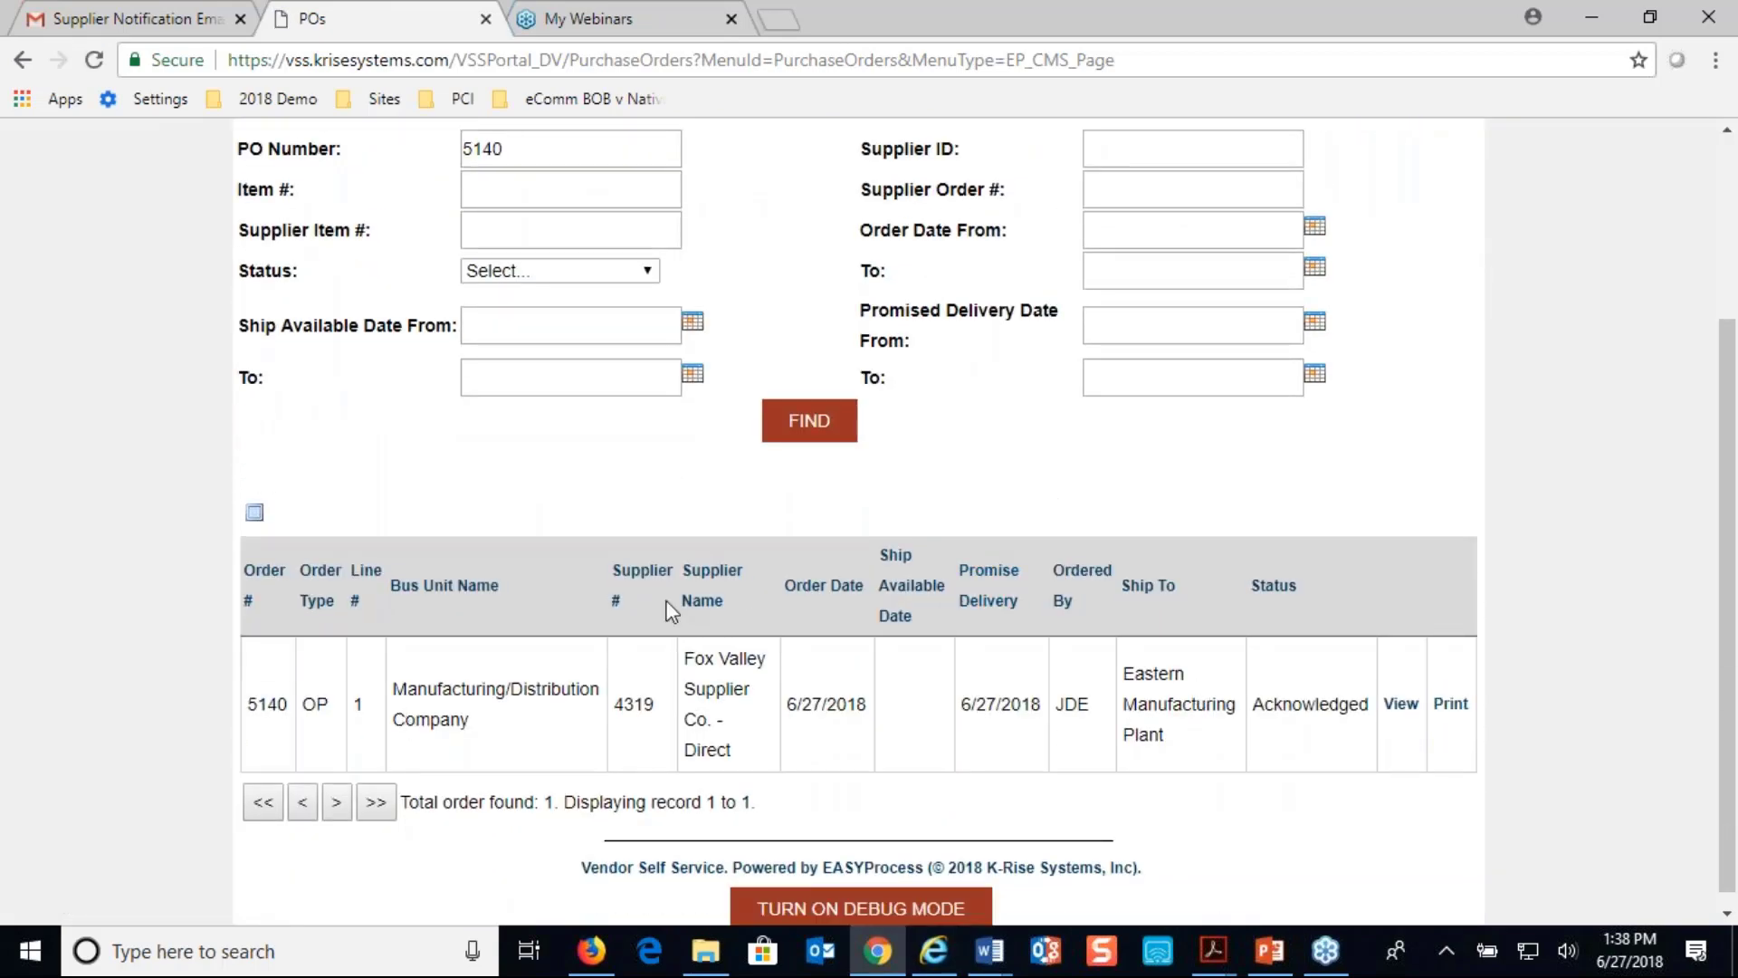
scroll(670, 613, "up", 2)
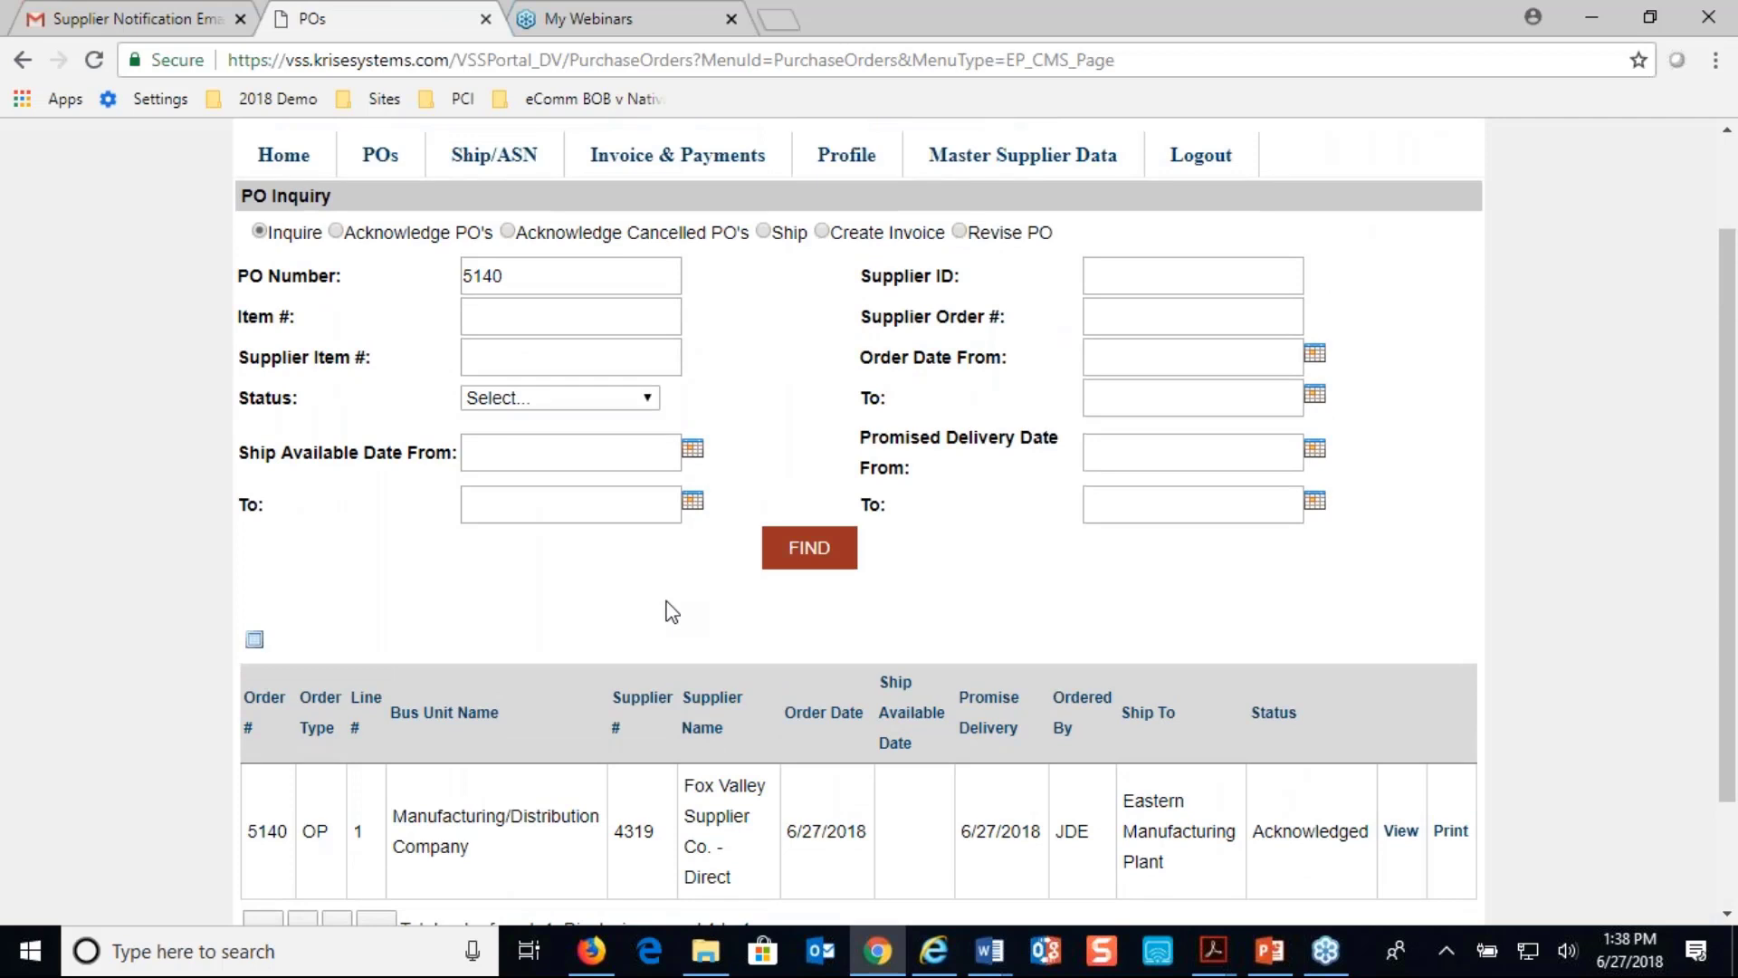
scroll(652, 595, "down", 2)
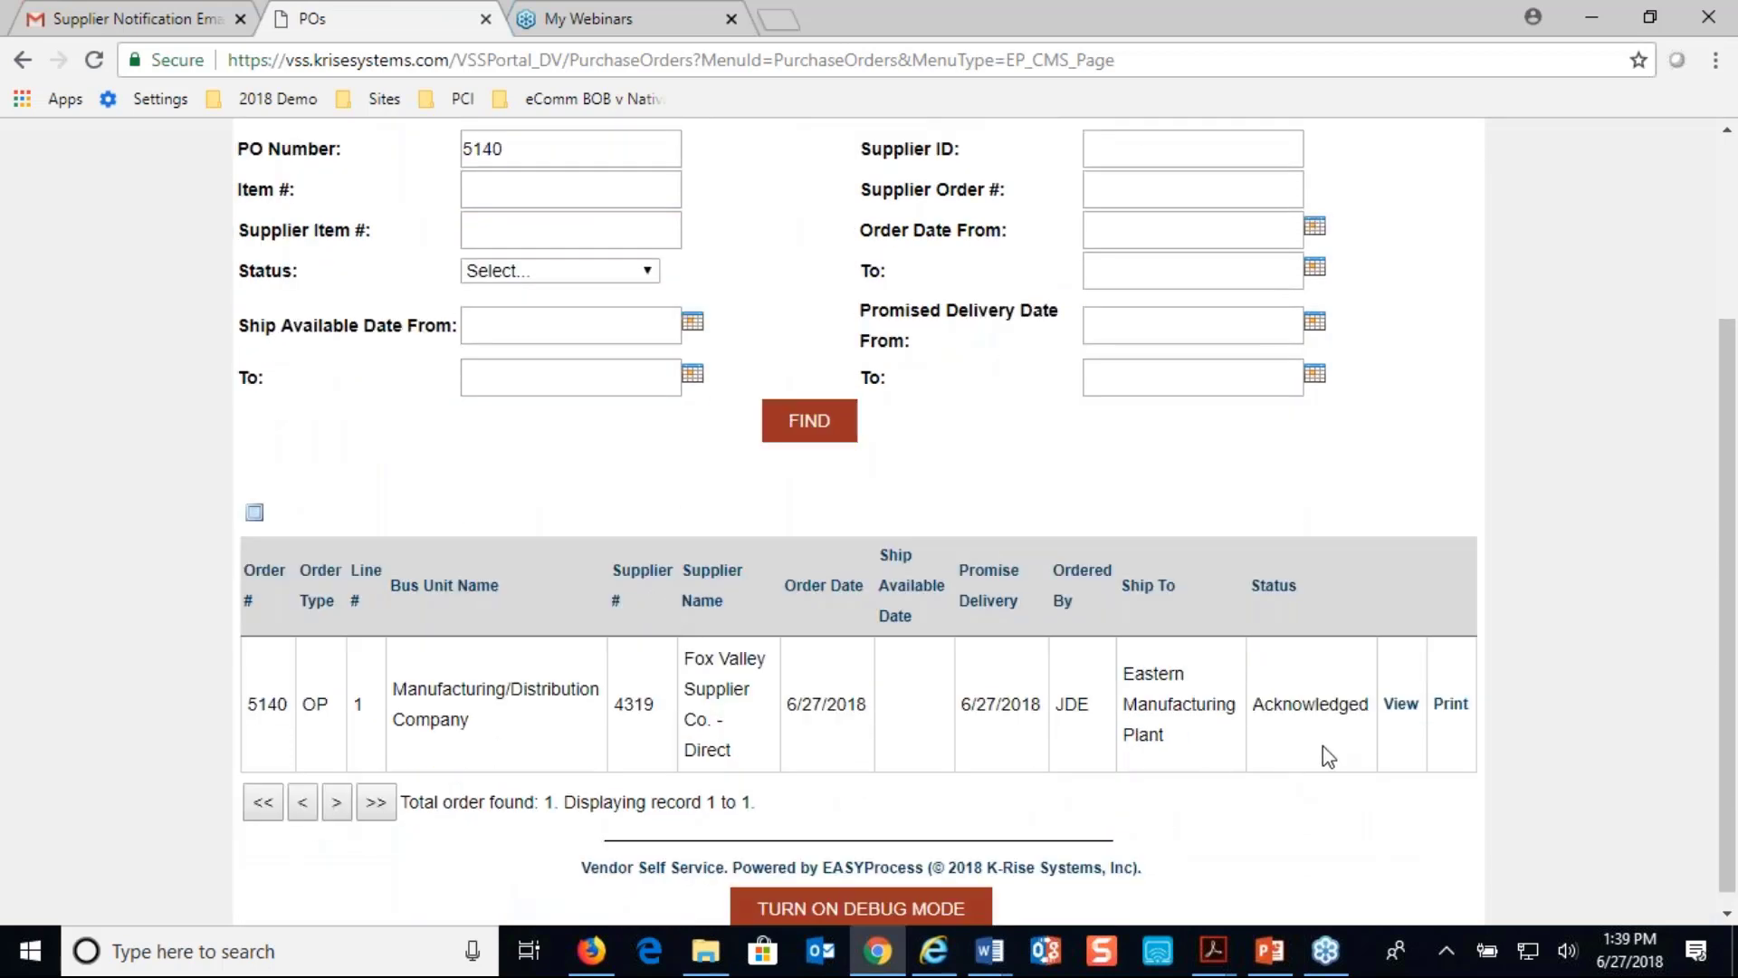
left_click(1399, 707)
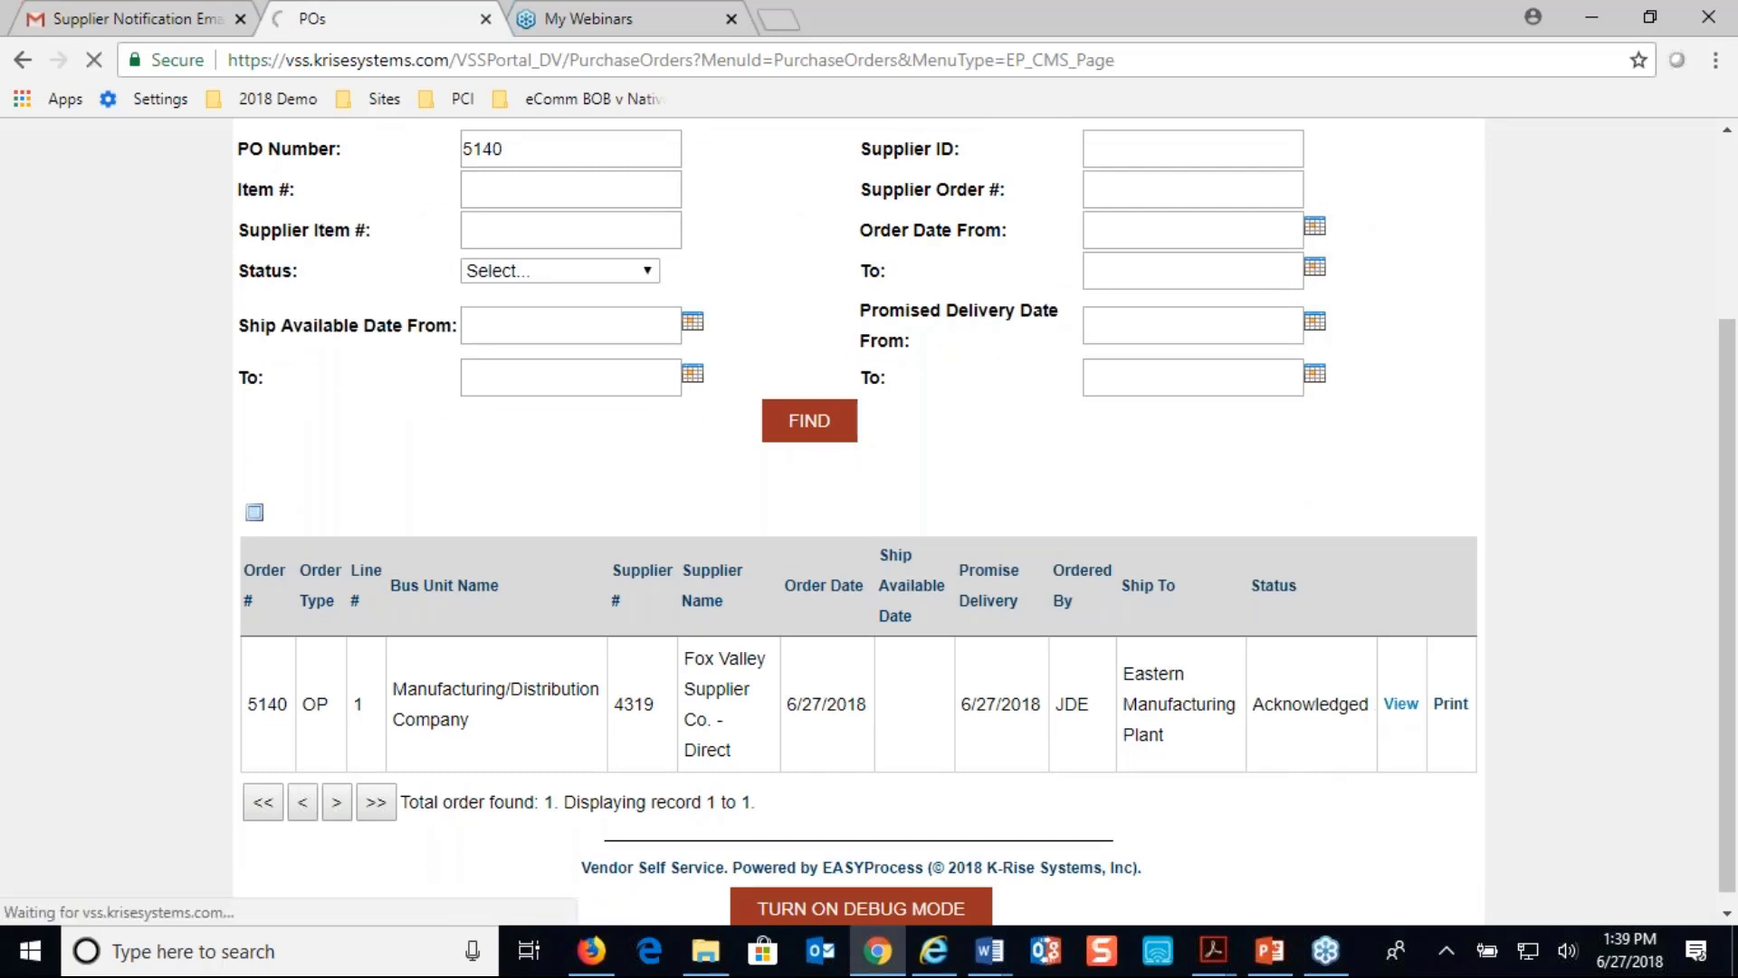
scroll(858, 520, "down", 2)
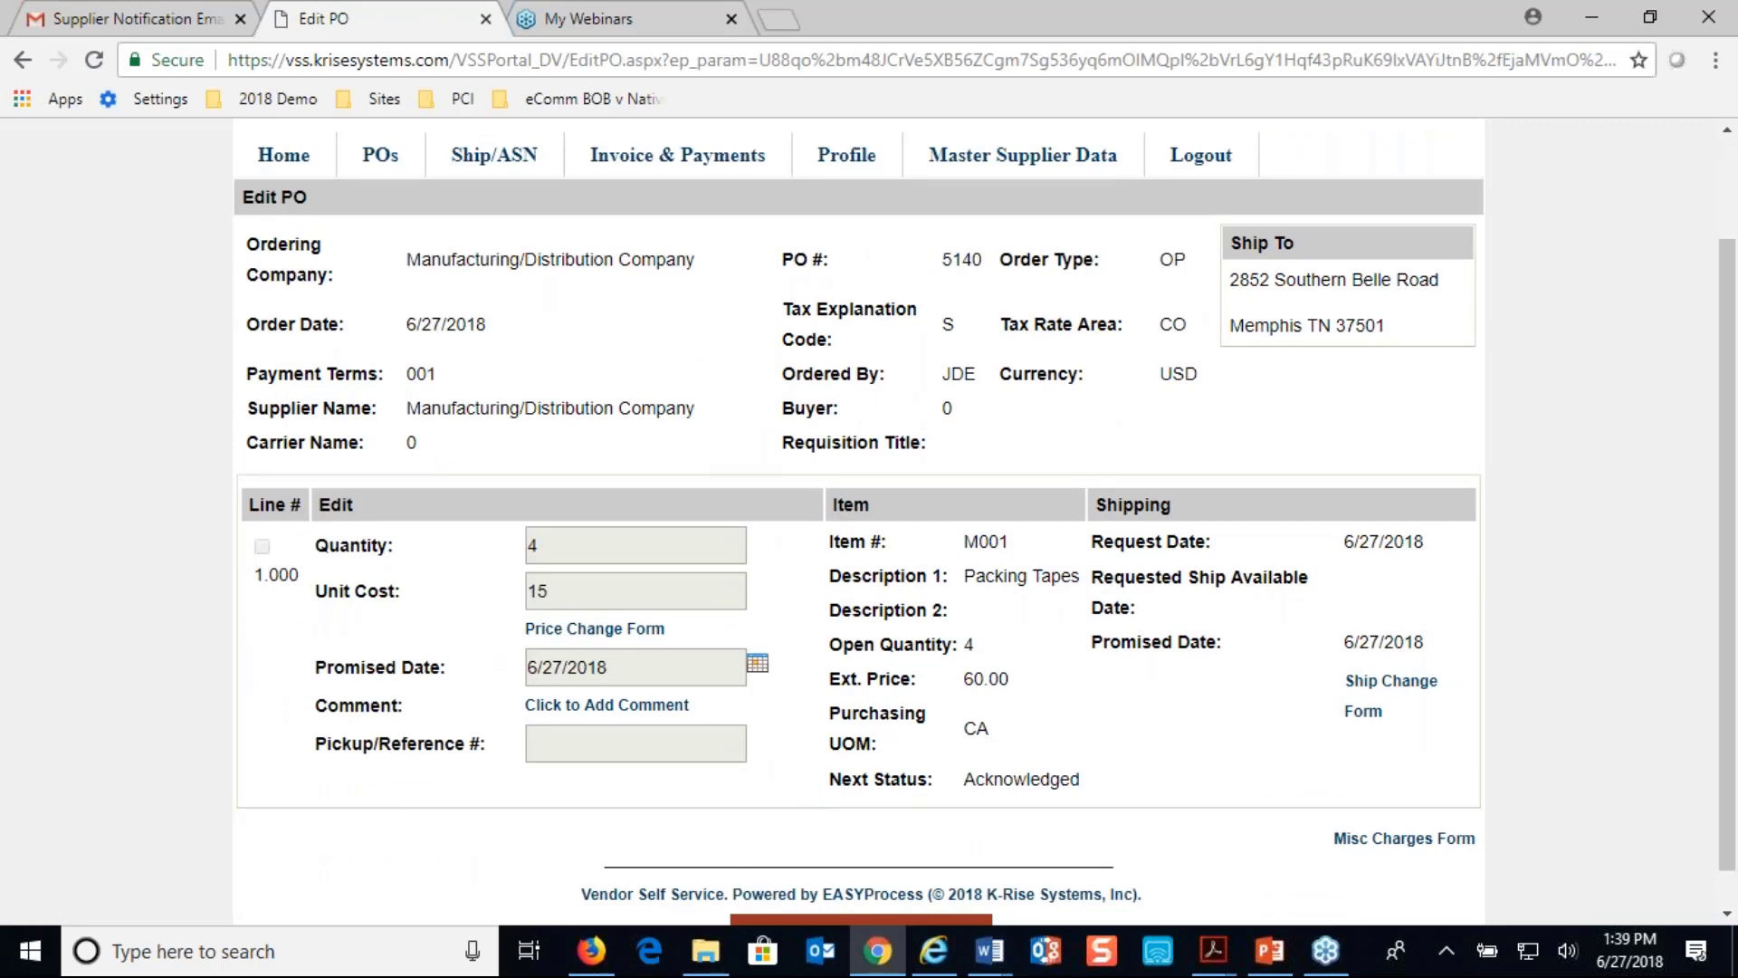
scroll(1214, 616, "up", 2)
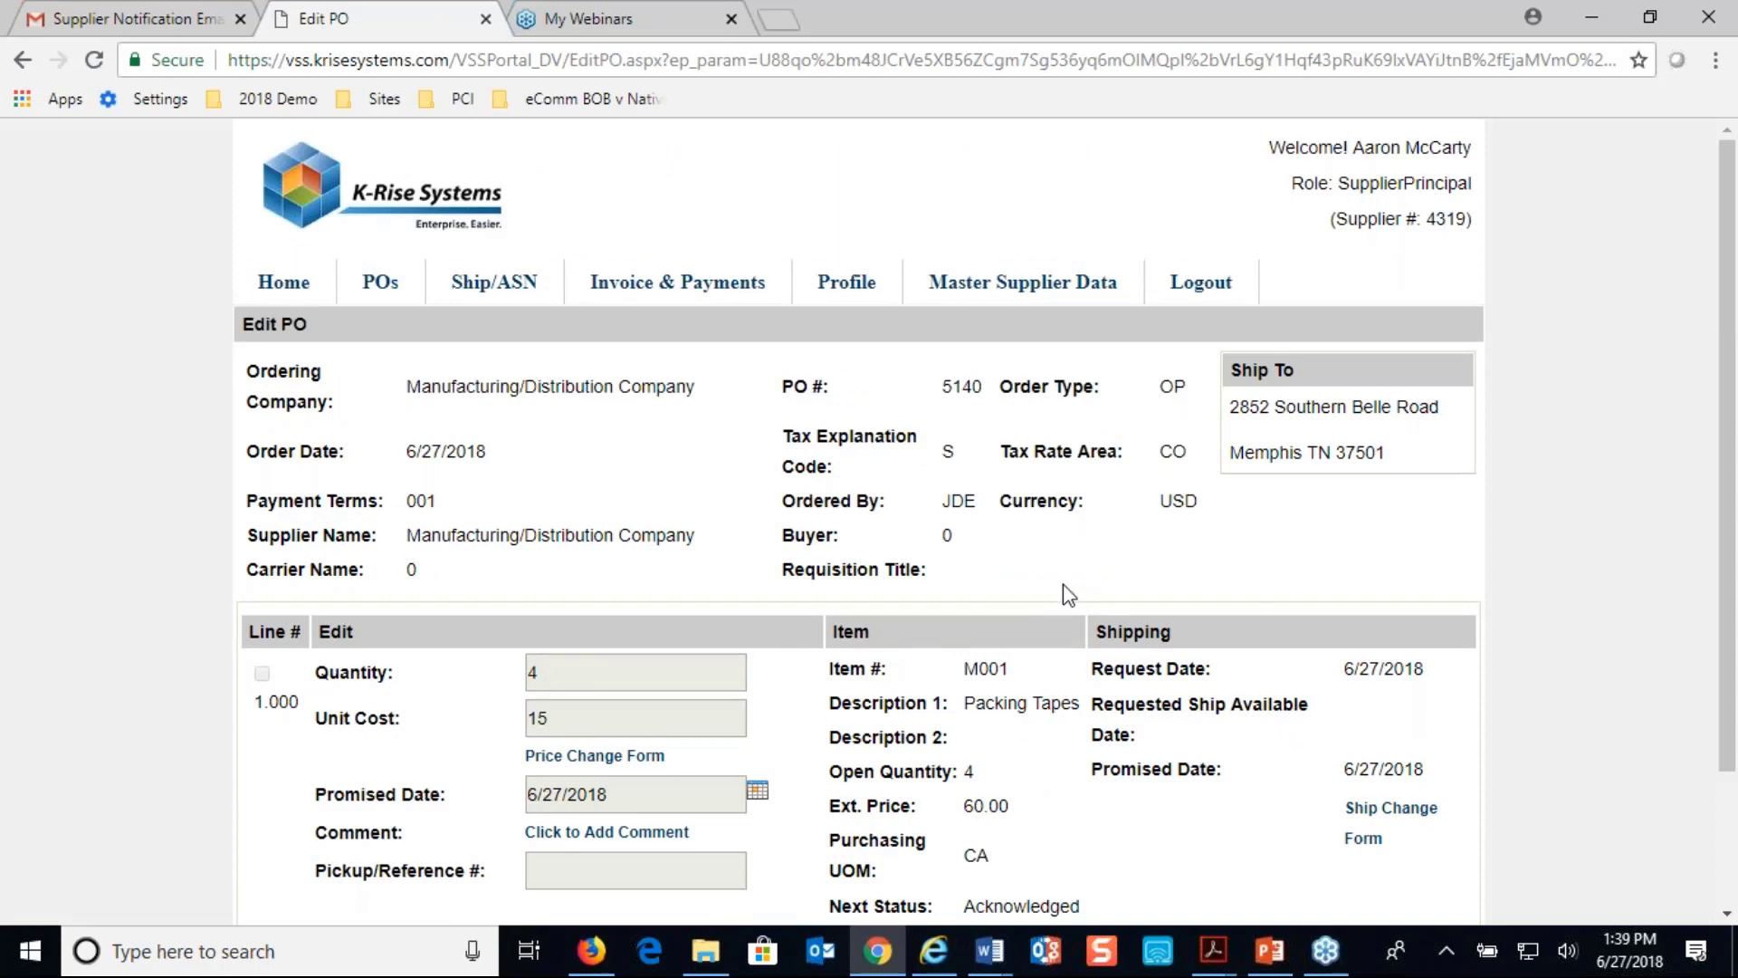
scroll(295, 619, "down", 2)
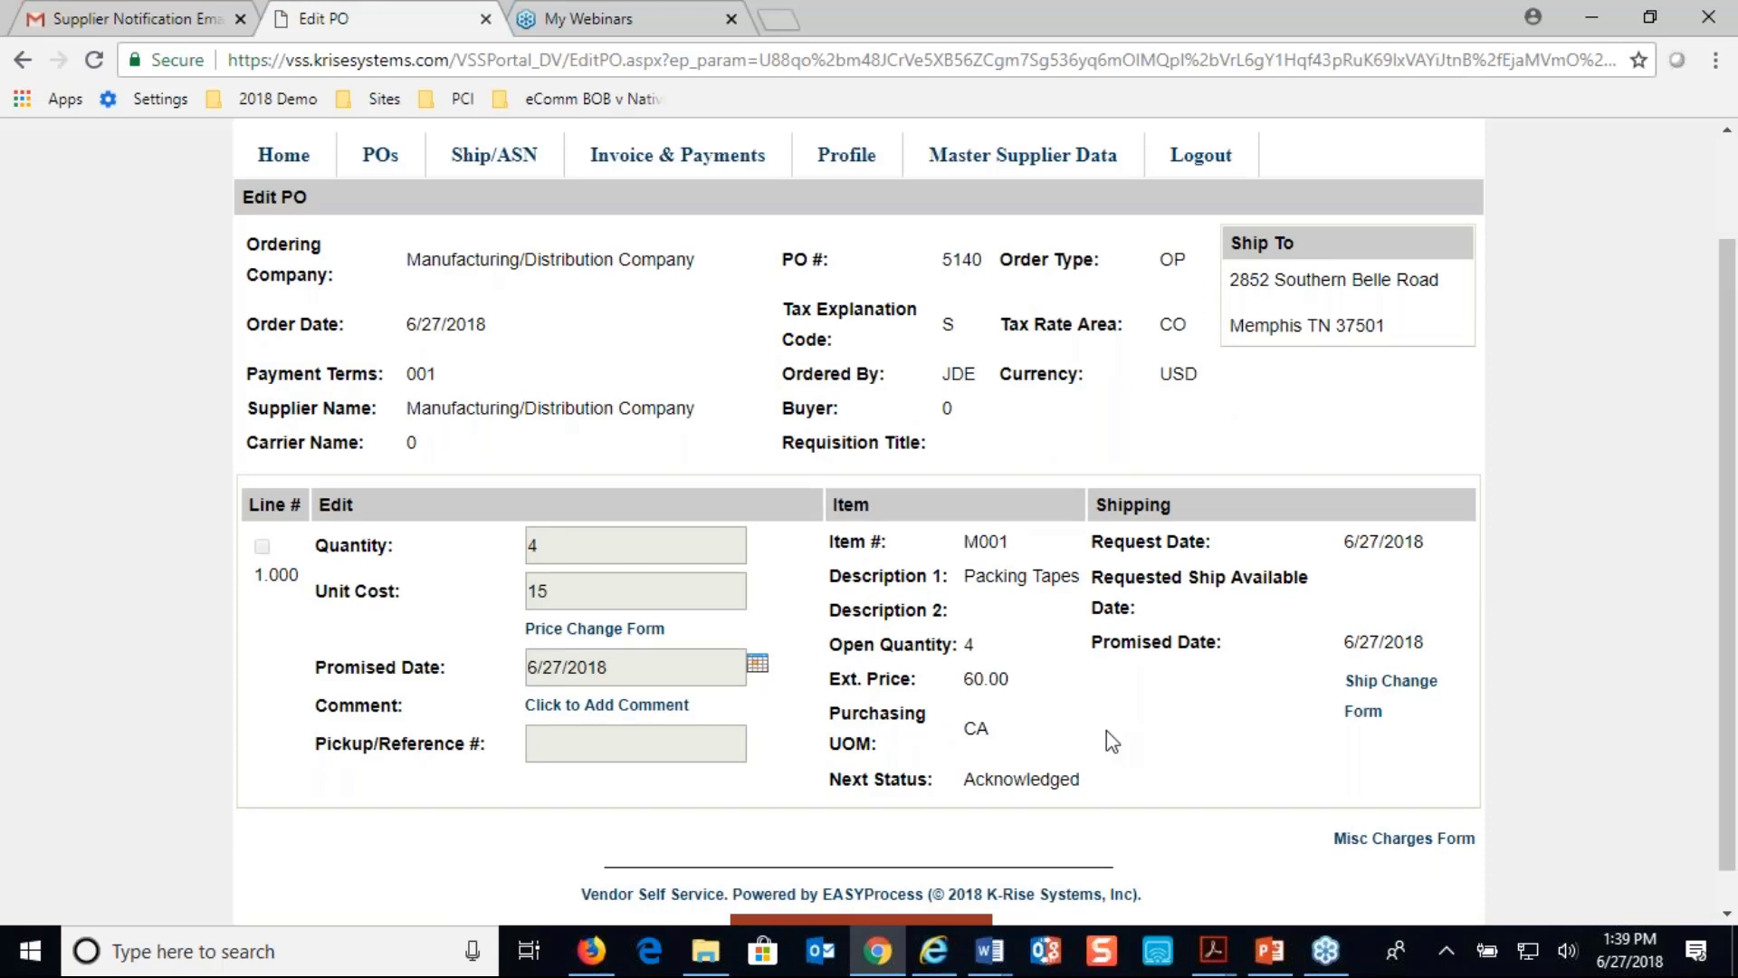
scroll(1112, 740, "up", 1)
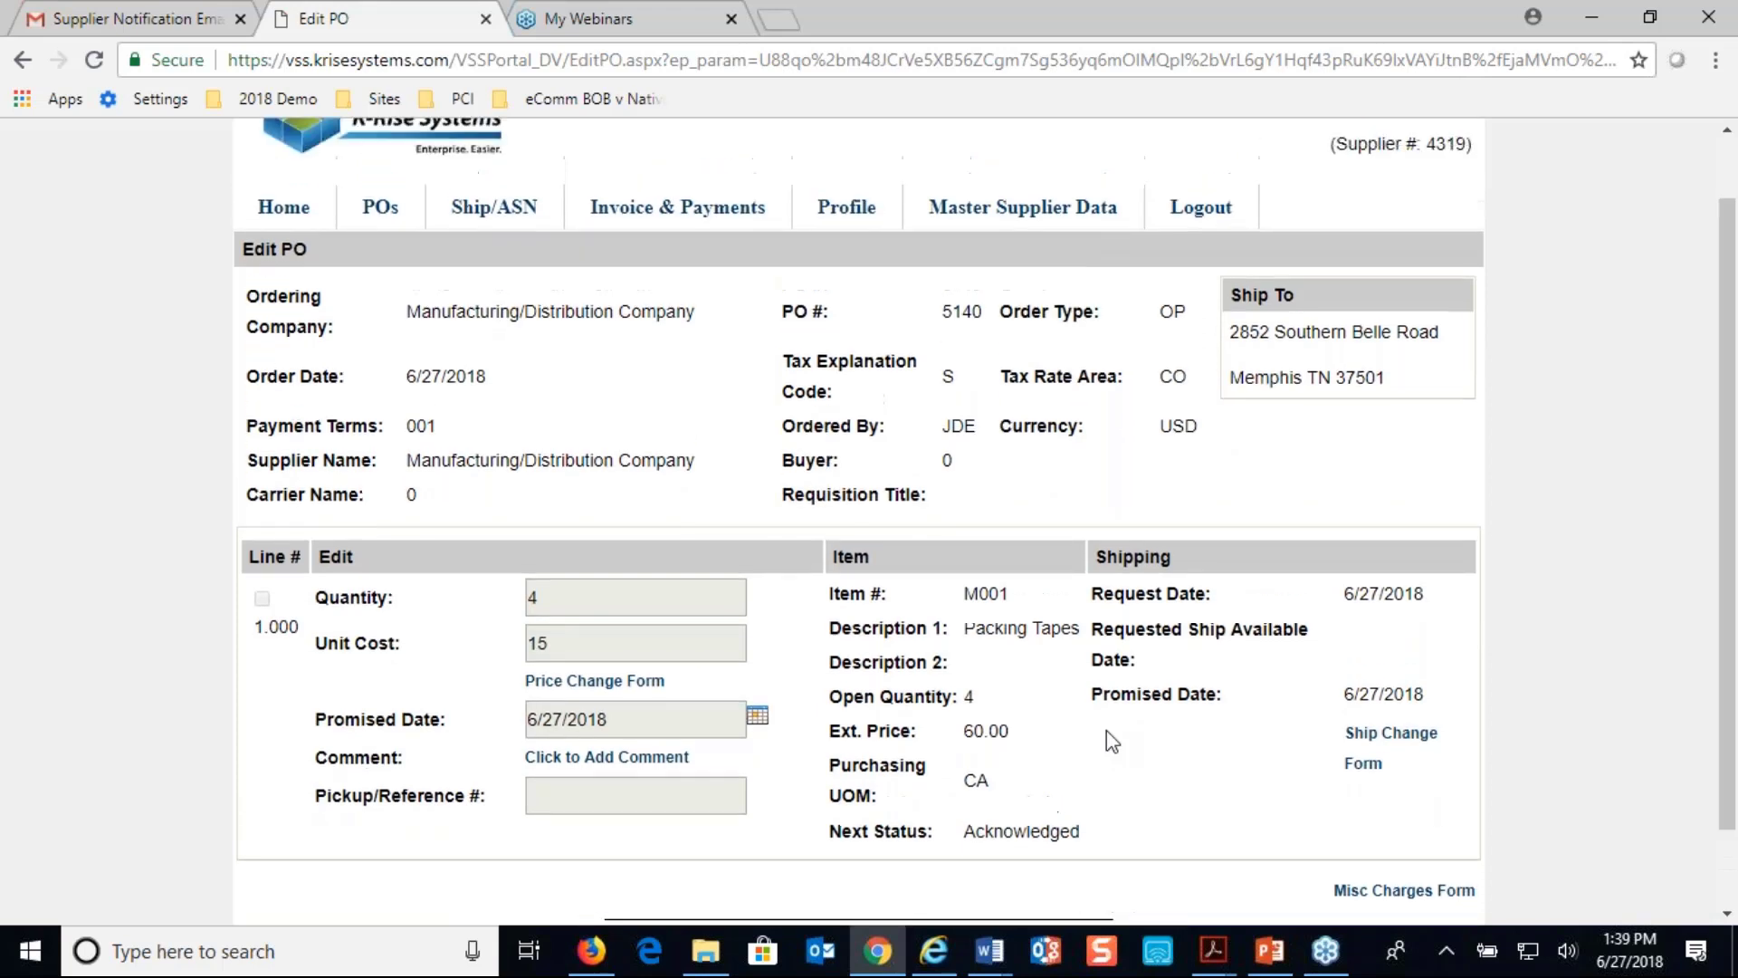
scroll(1112, 740, "down", 2)
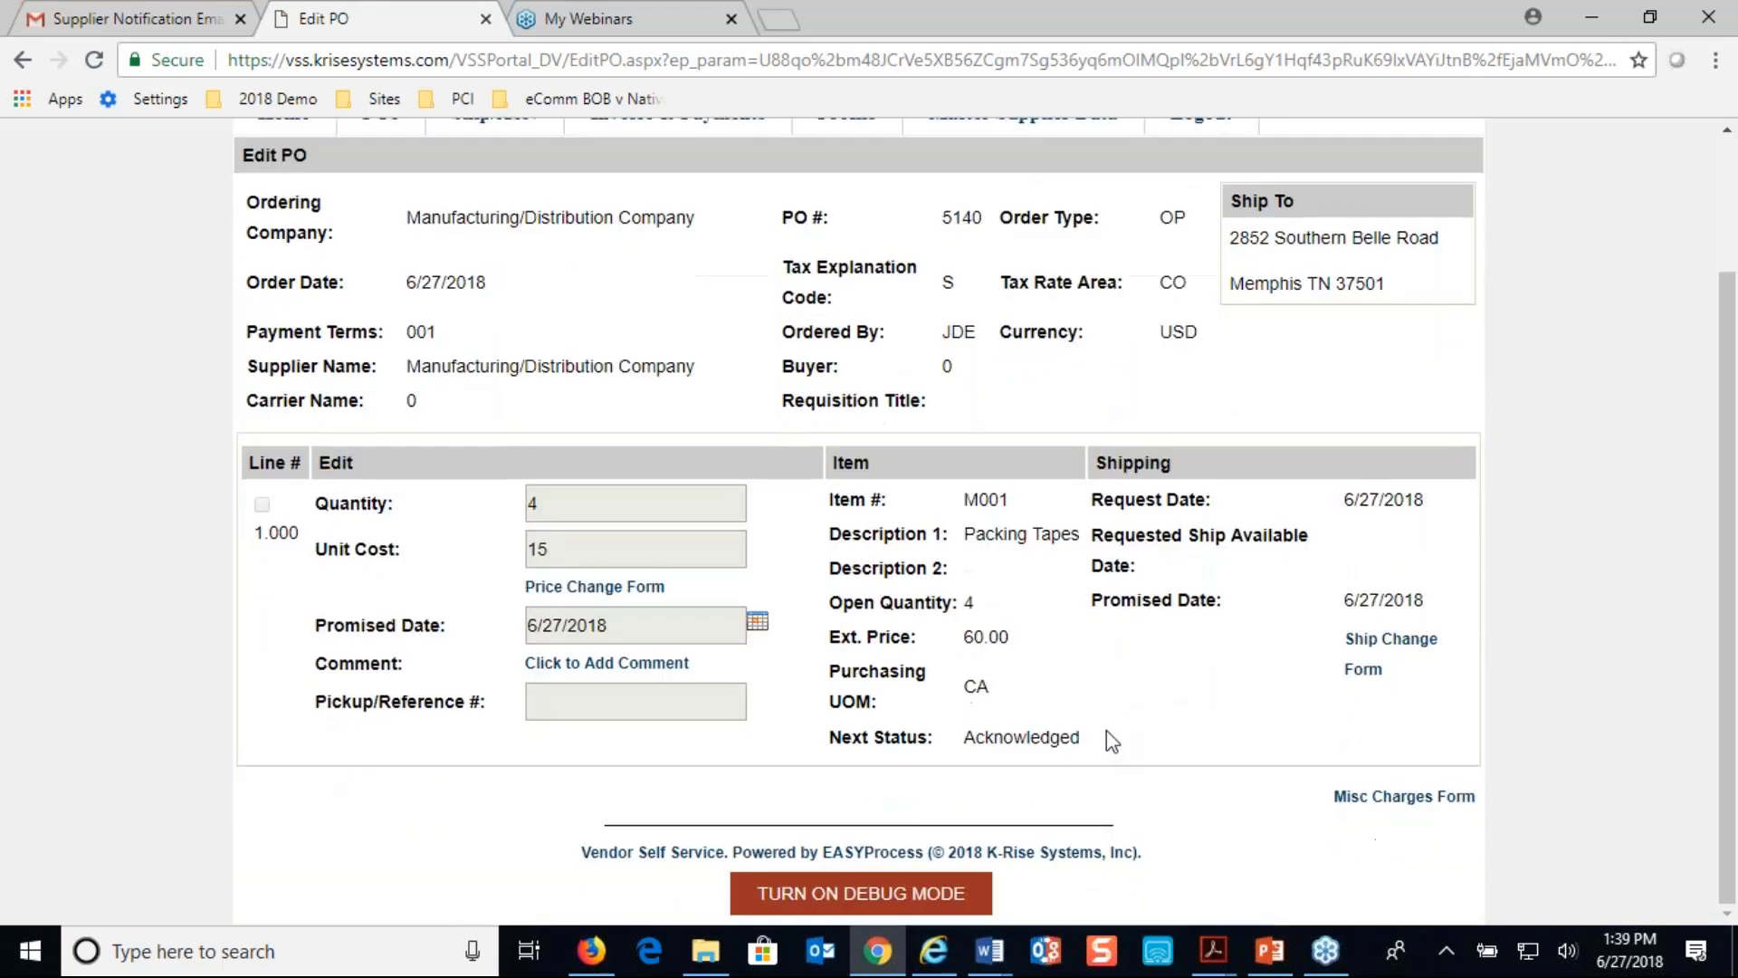
scroll(1112, 741, "up", 2)
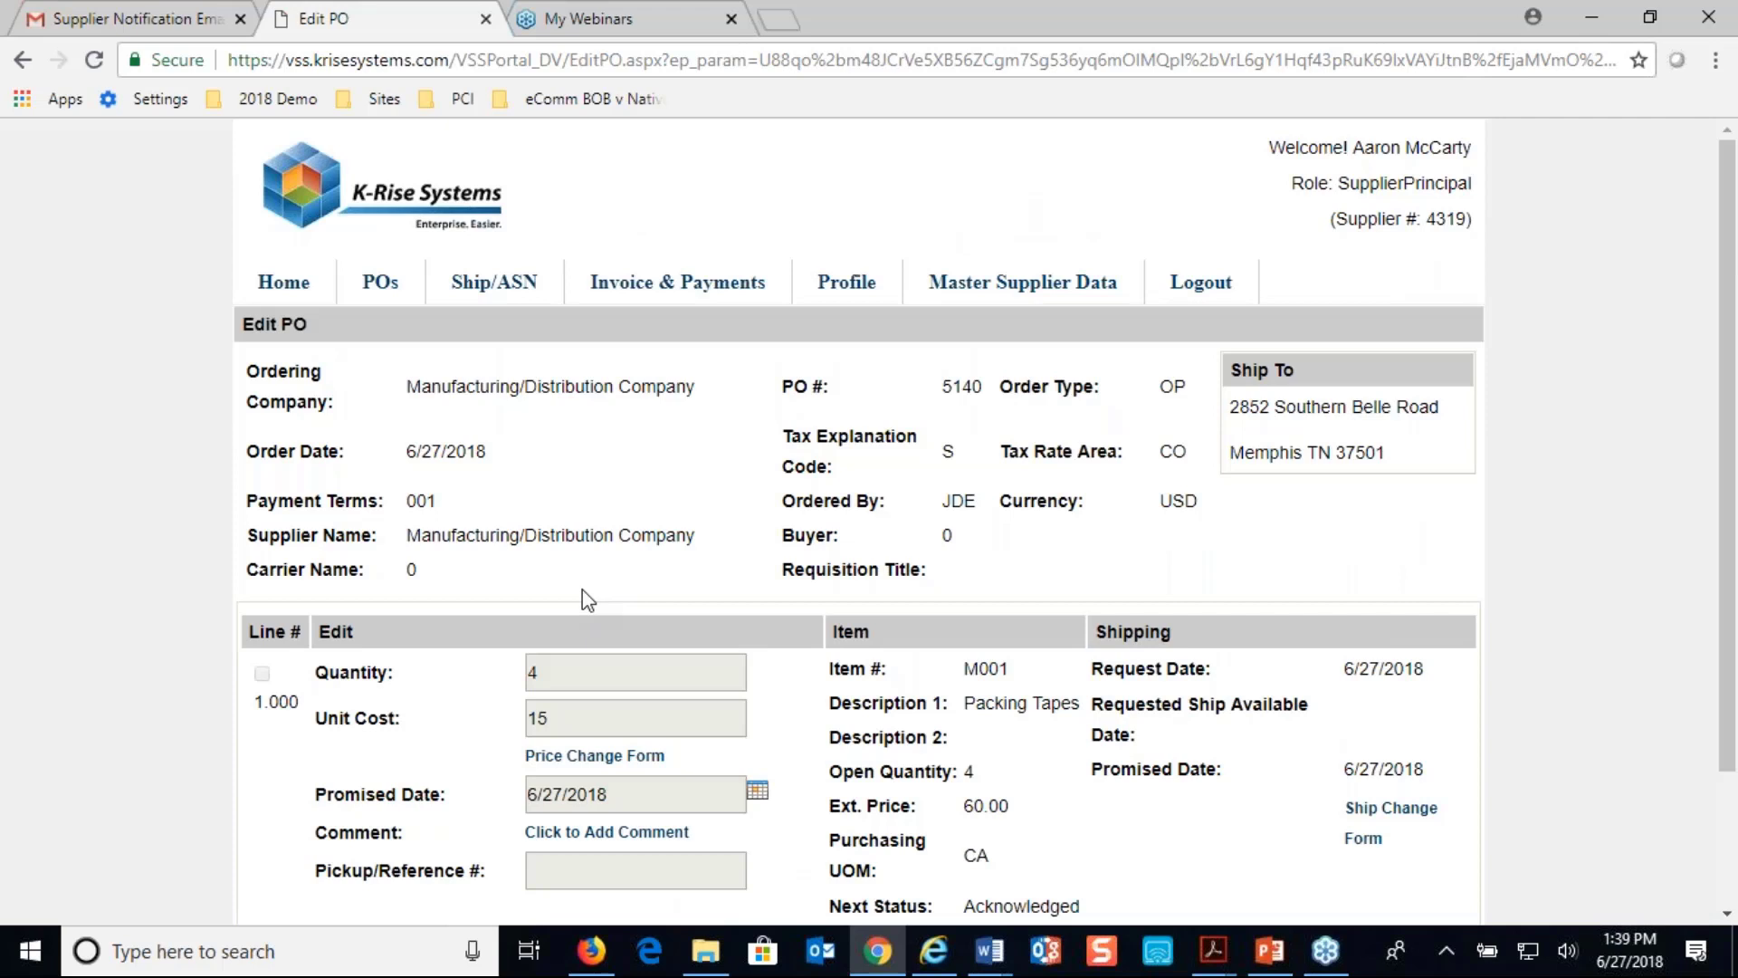
left_click(23, 60)
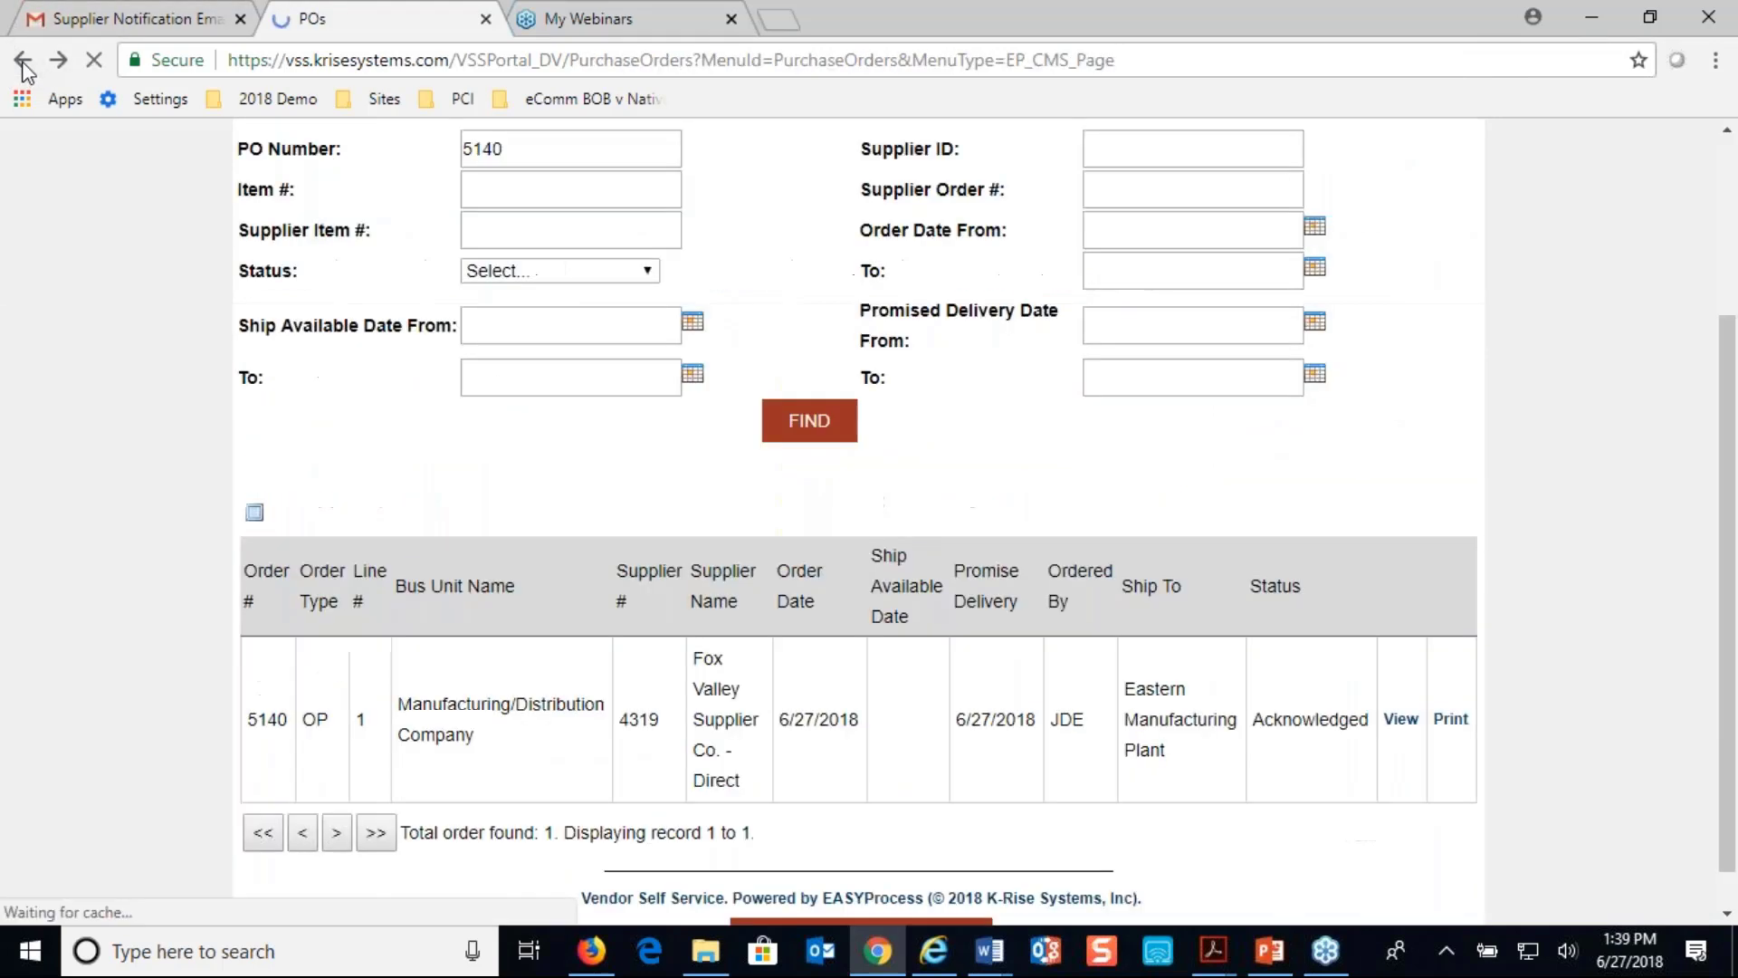
- Print PO 5140 and open the downloaded 5140.pdf
left_click(1452, 705)
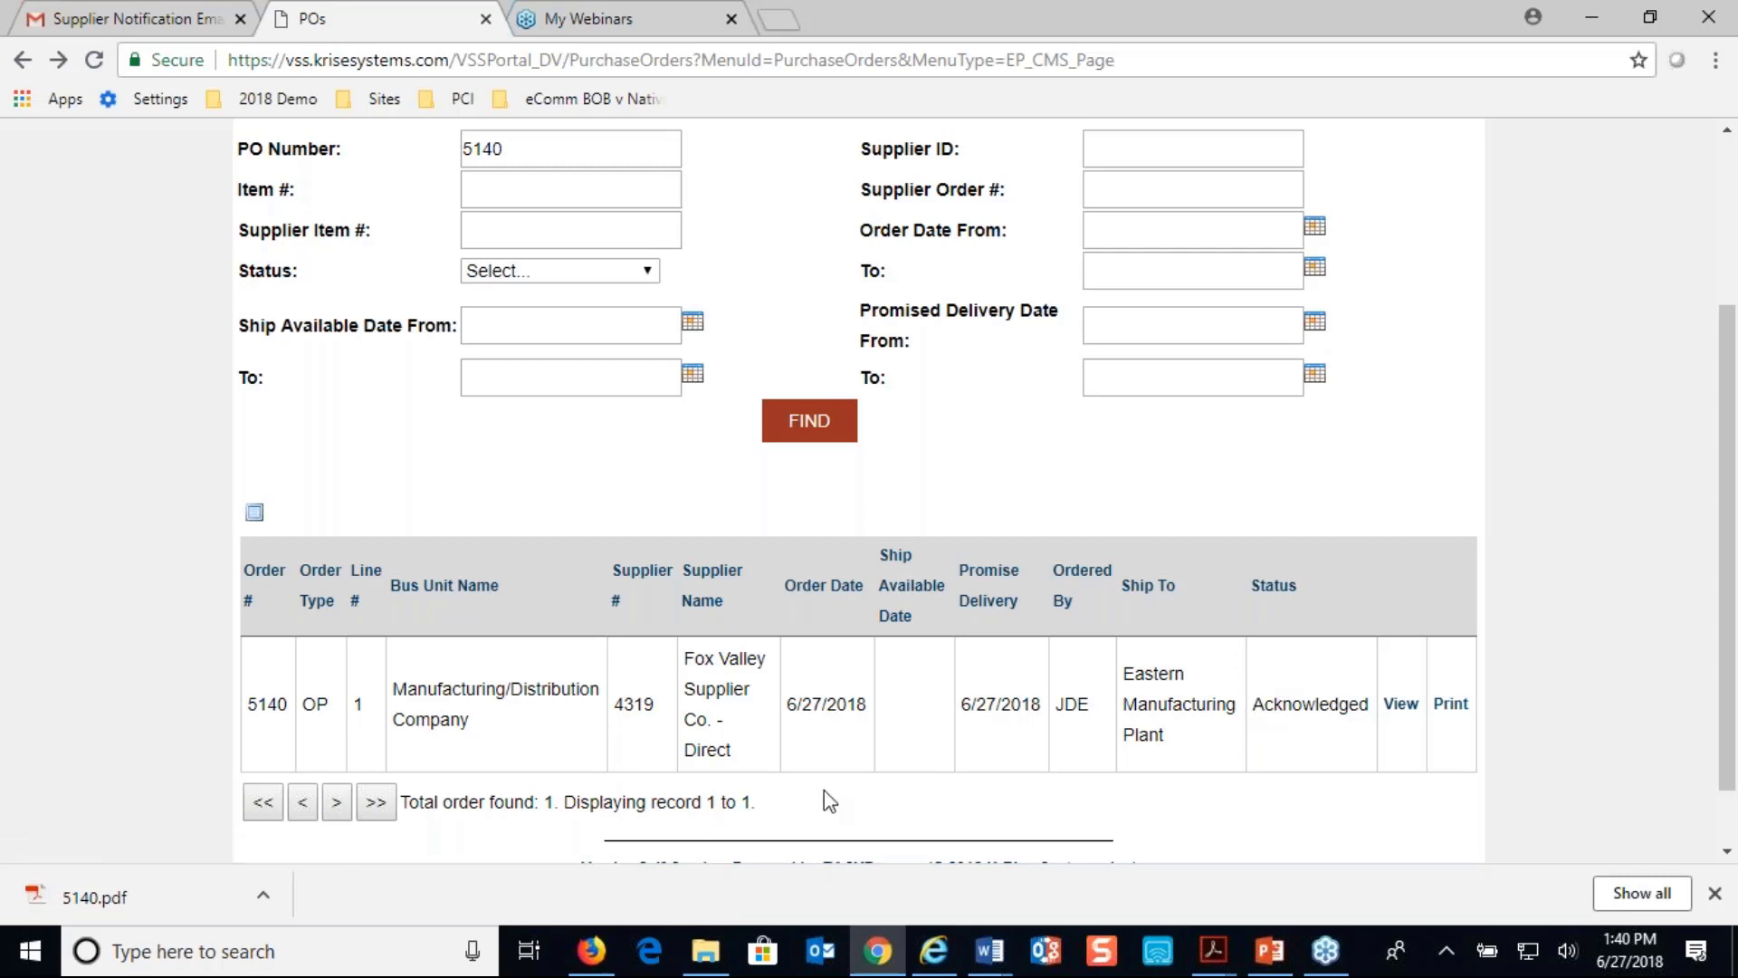
left_click(102, 898)
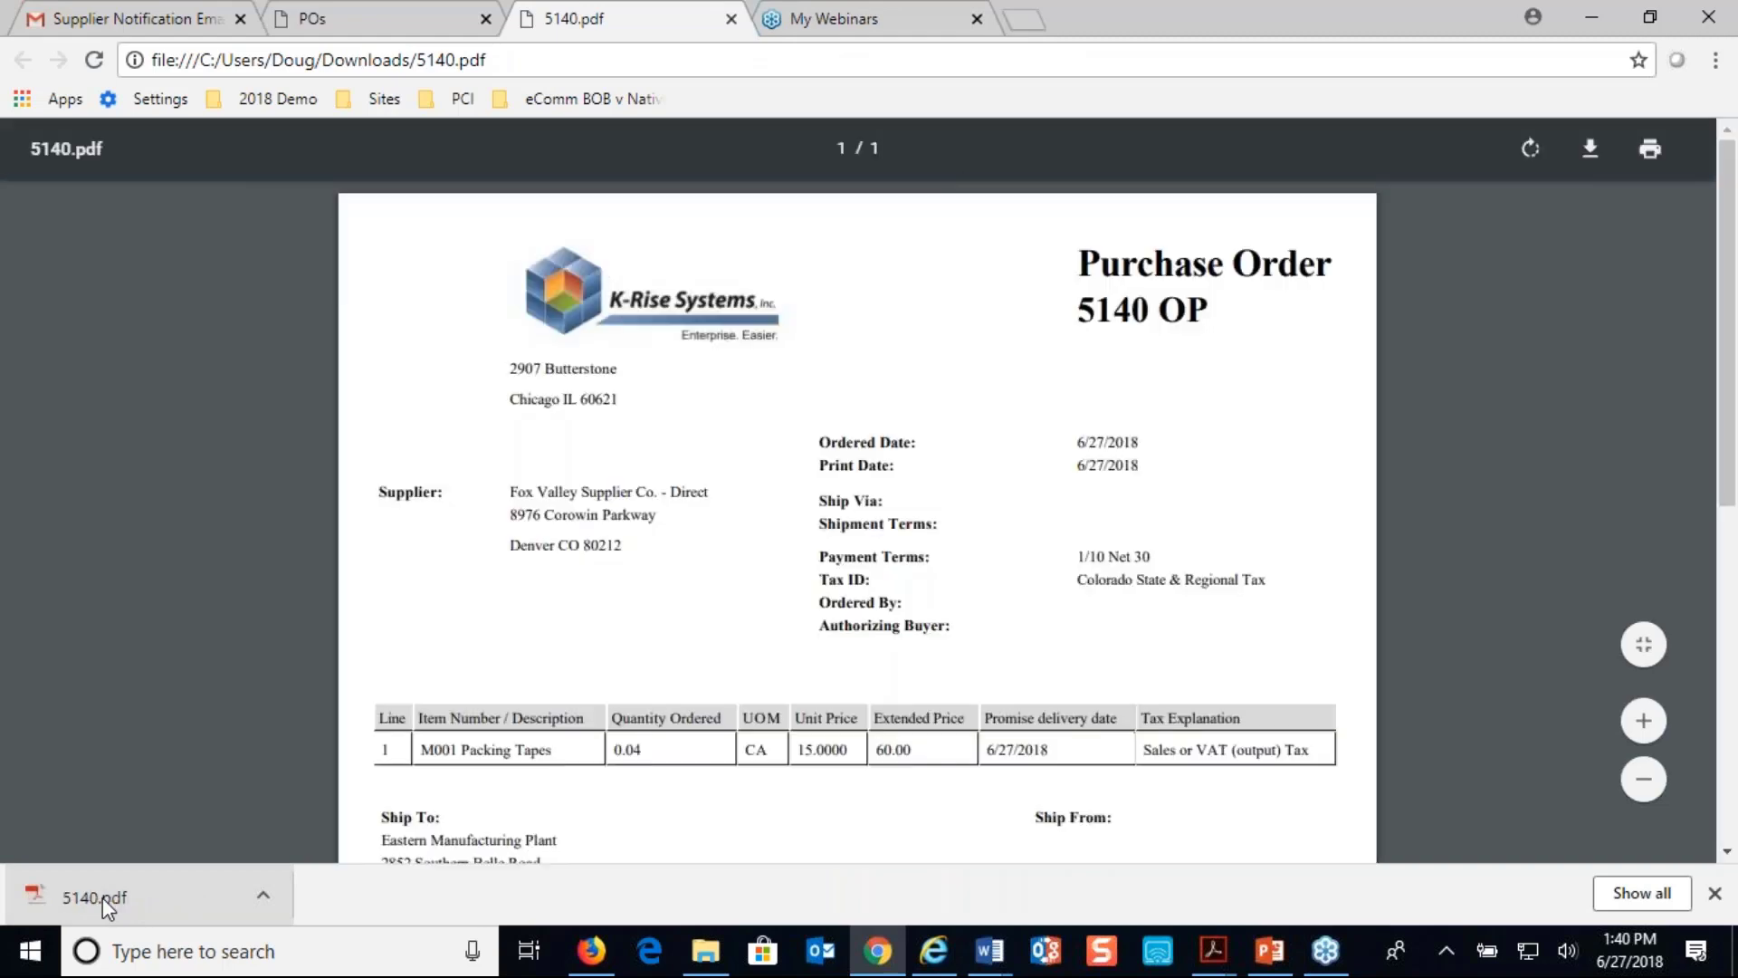
- Scroll through 5140.pdf to review the M001 Packing Tapes line and 60.00 U.S. Dollar total
scroll(574, 837, "down", 5)
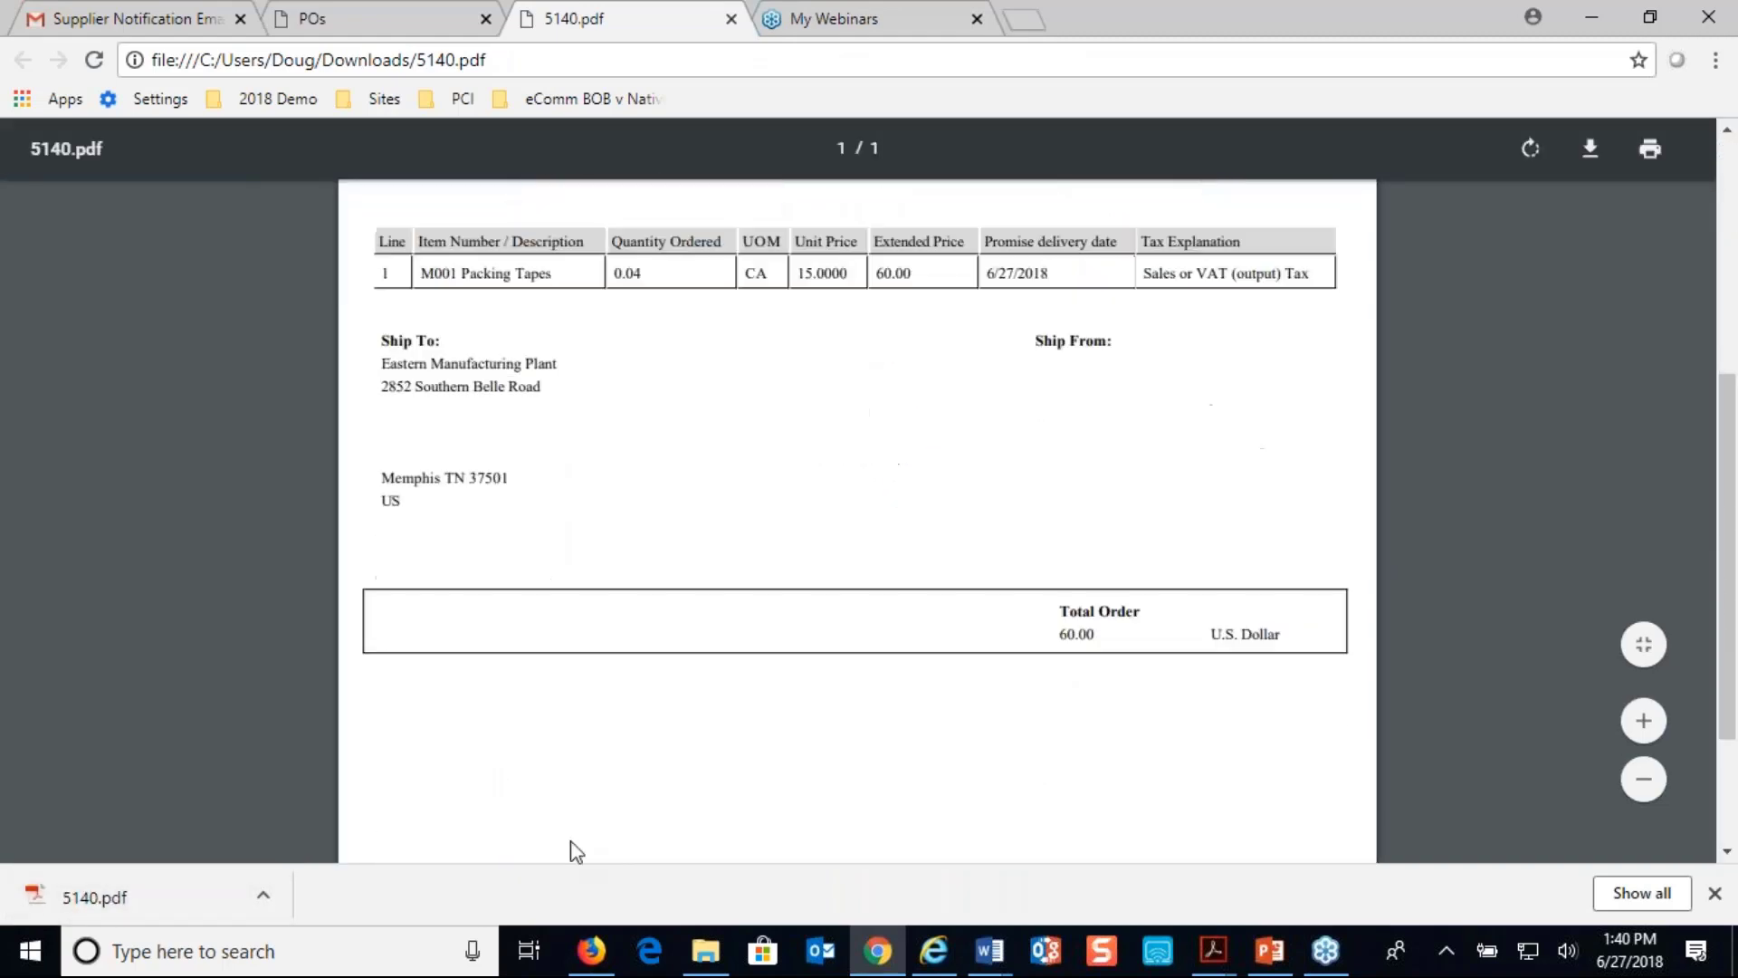
scroll(574, 851, "up", 5)
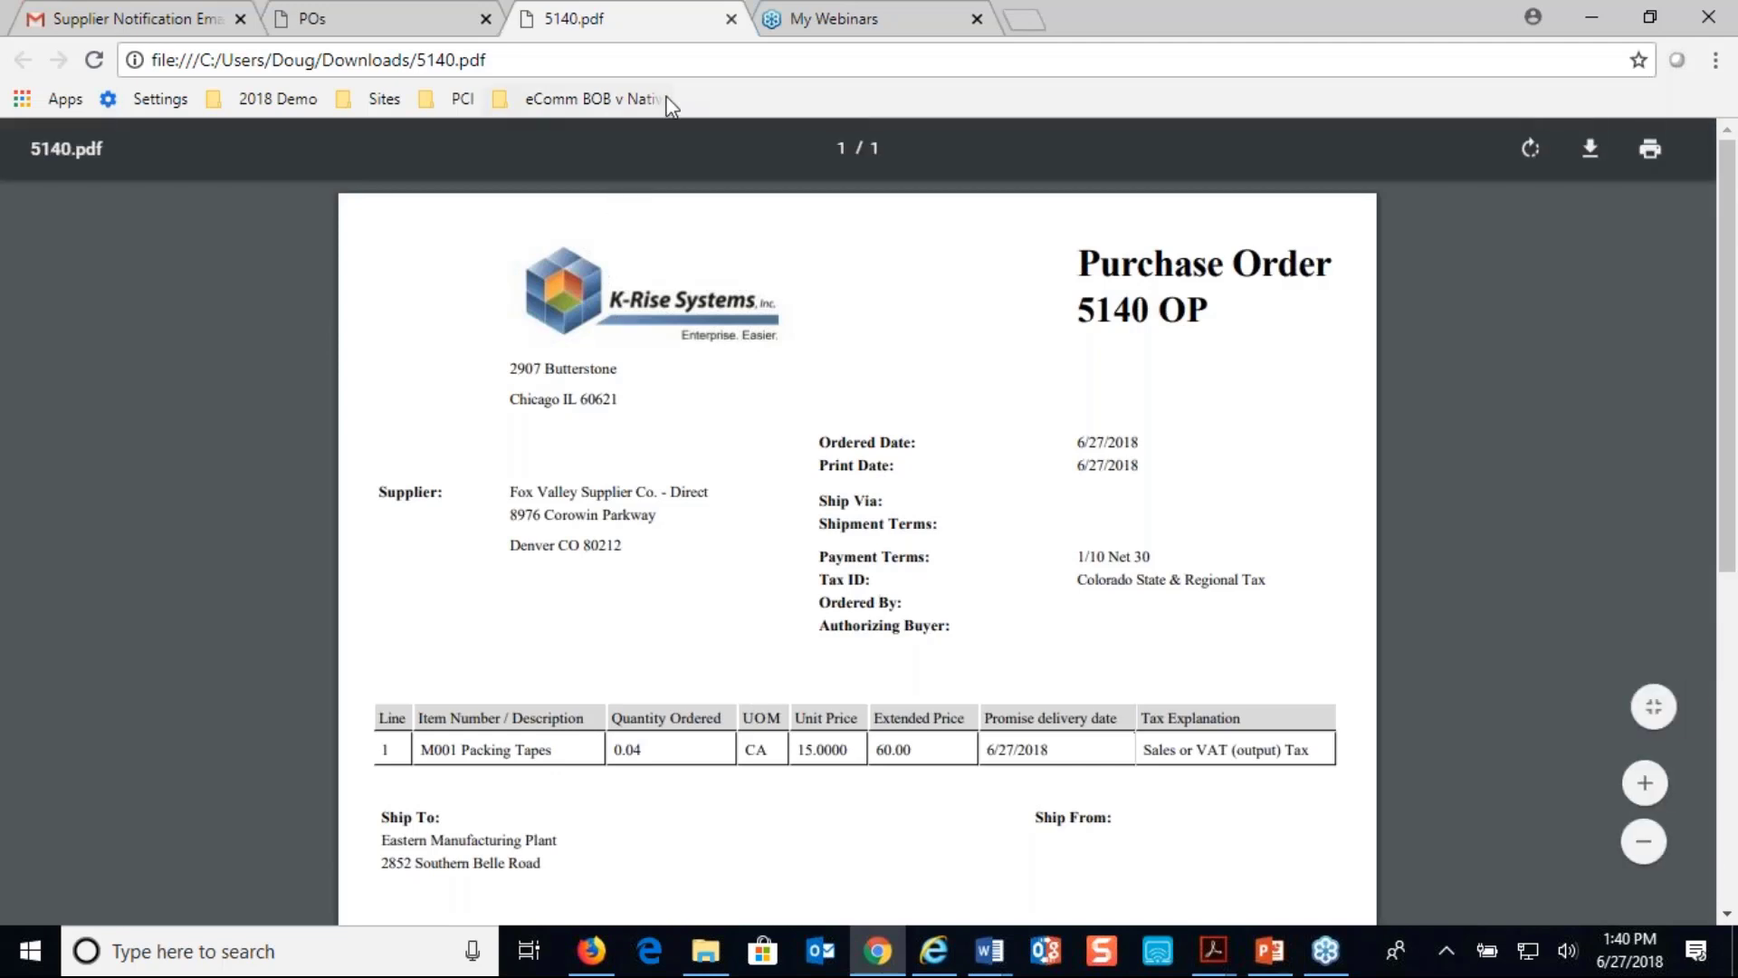
- Close the 5140.pdf tab and switch PO Inquiry to Acknowledge PO's, listing PO 5140
left_click(731, 18)
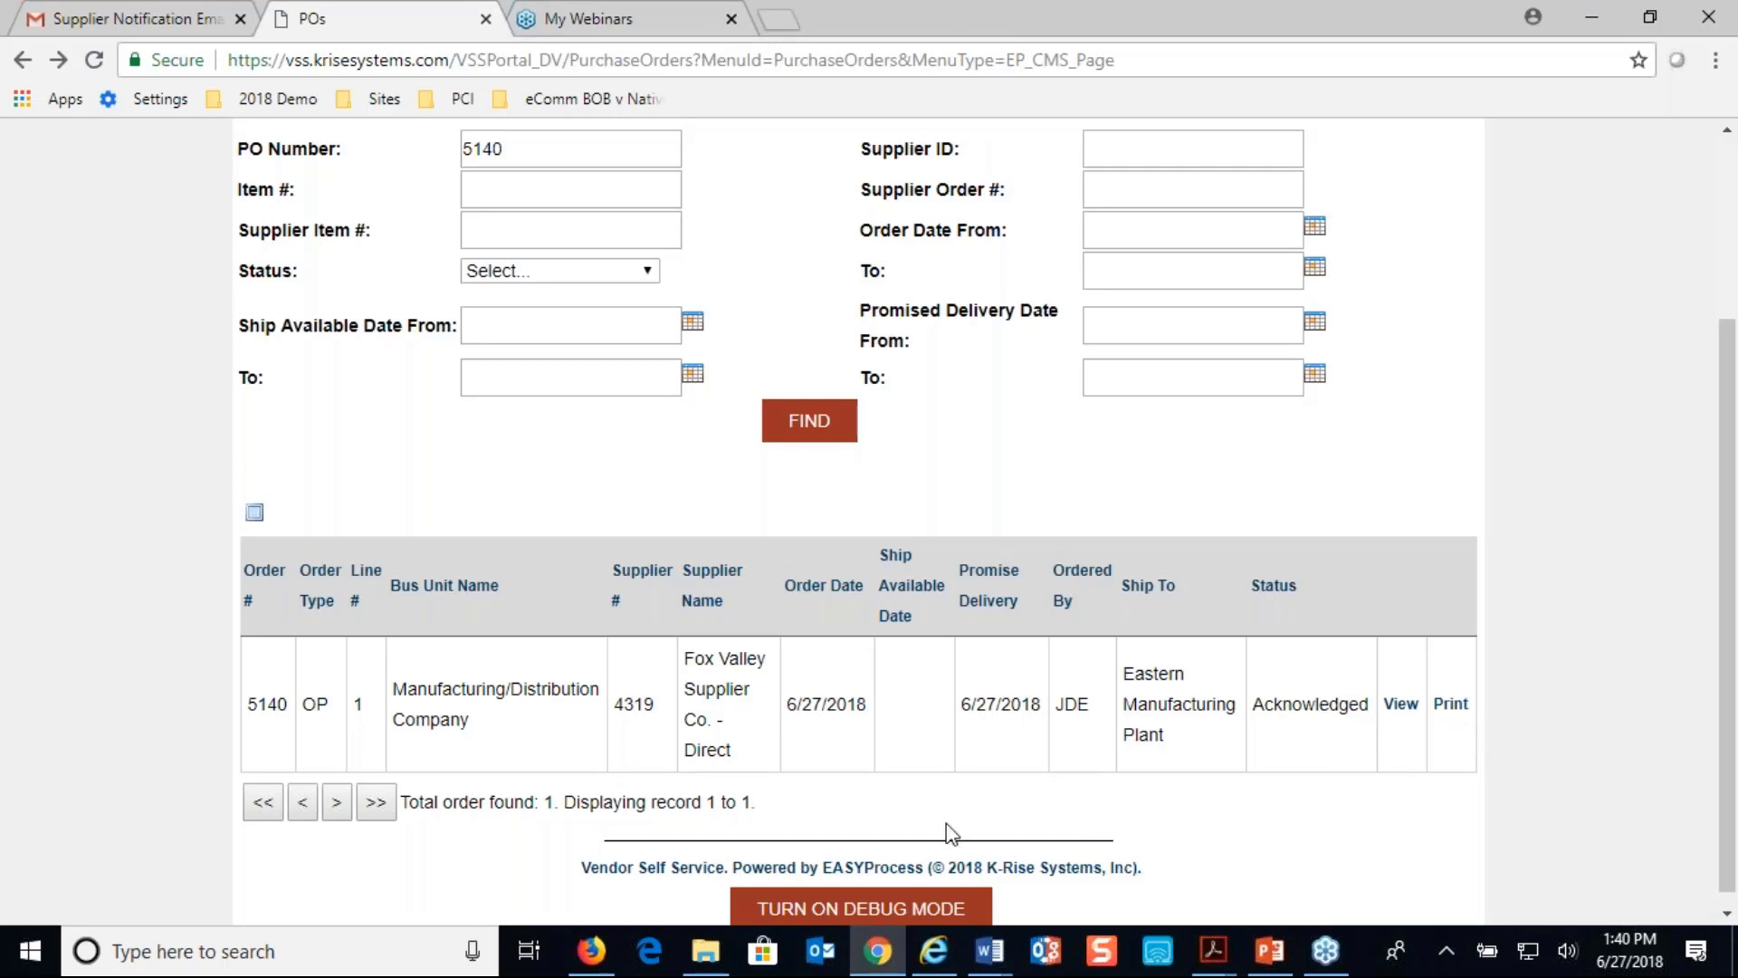
scroll(949, 831, "up", 2)
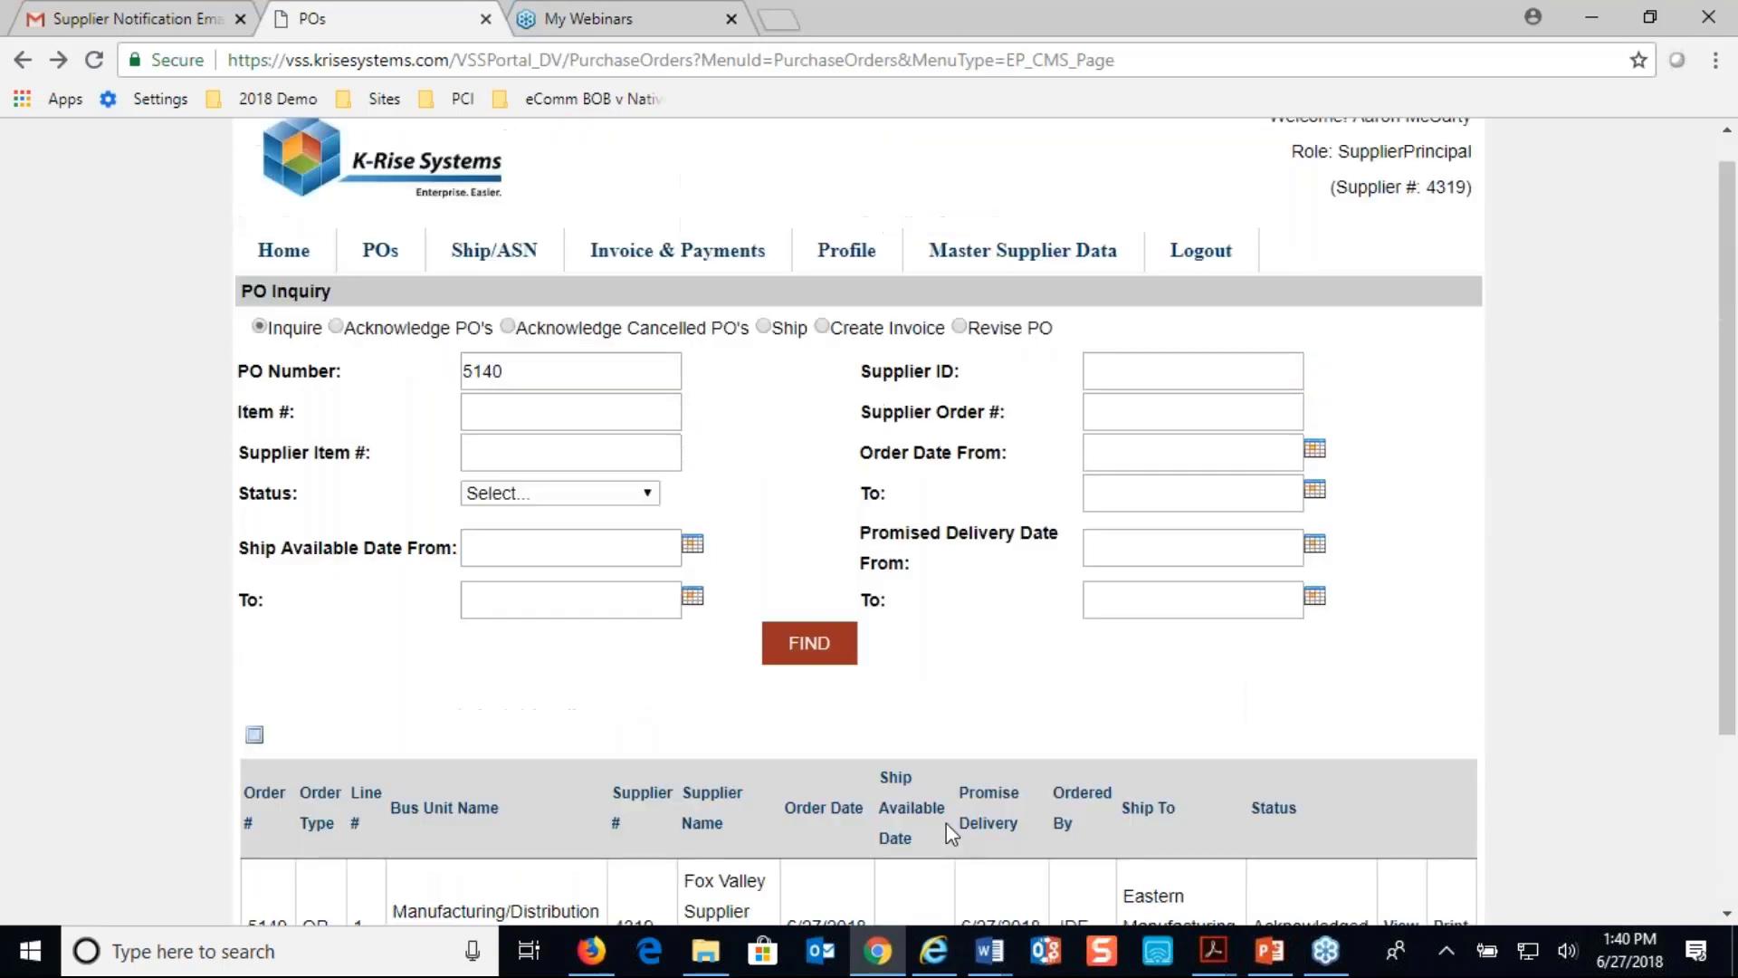
left_click(337, 328)
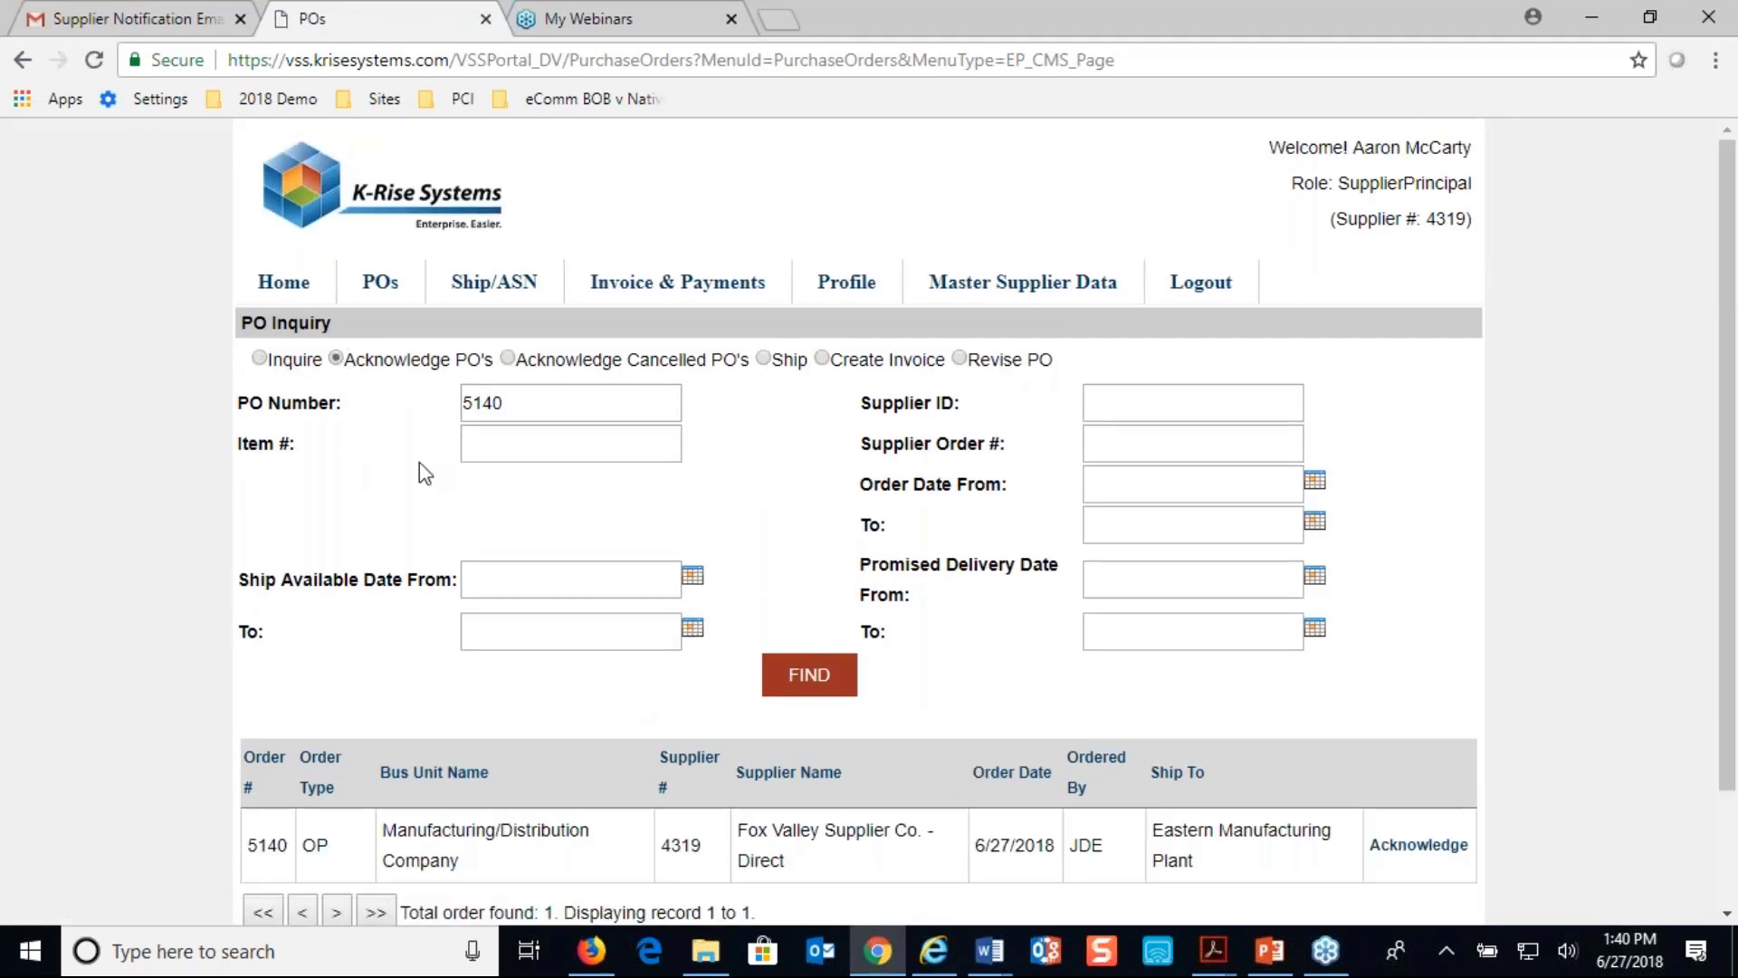
scroll(420, 463, "down", 2)
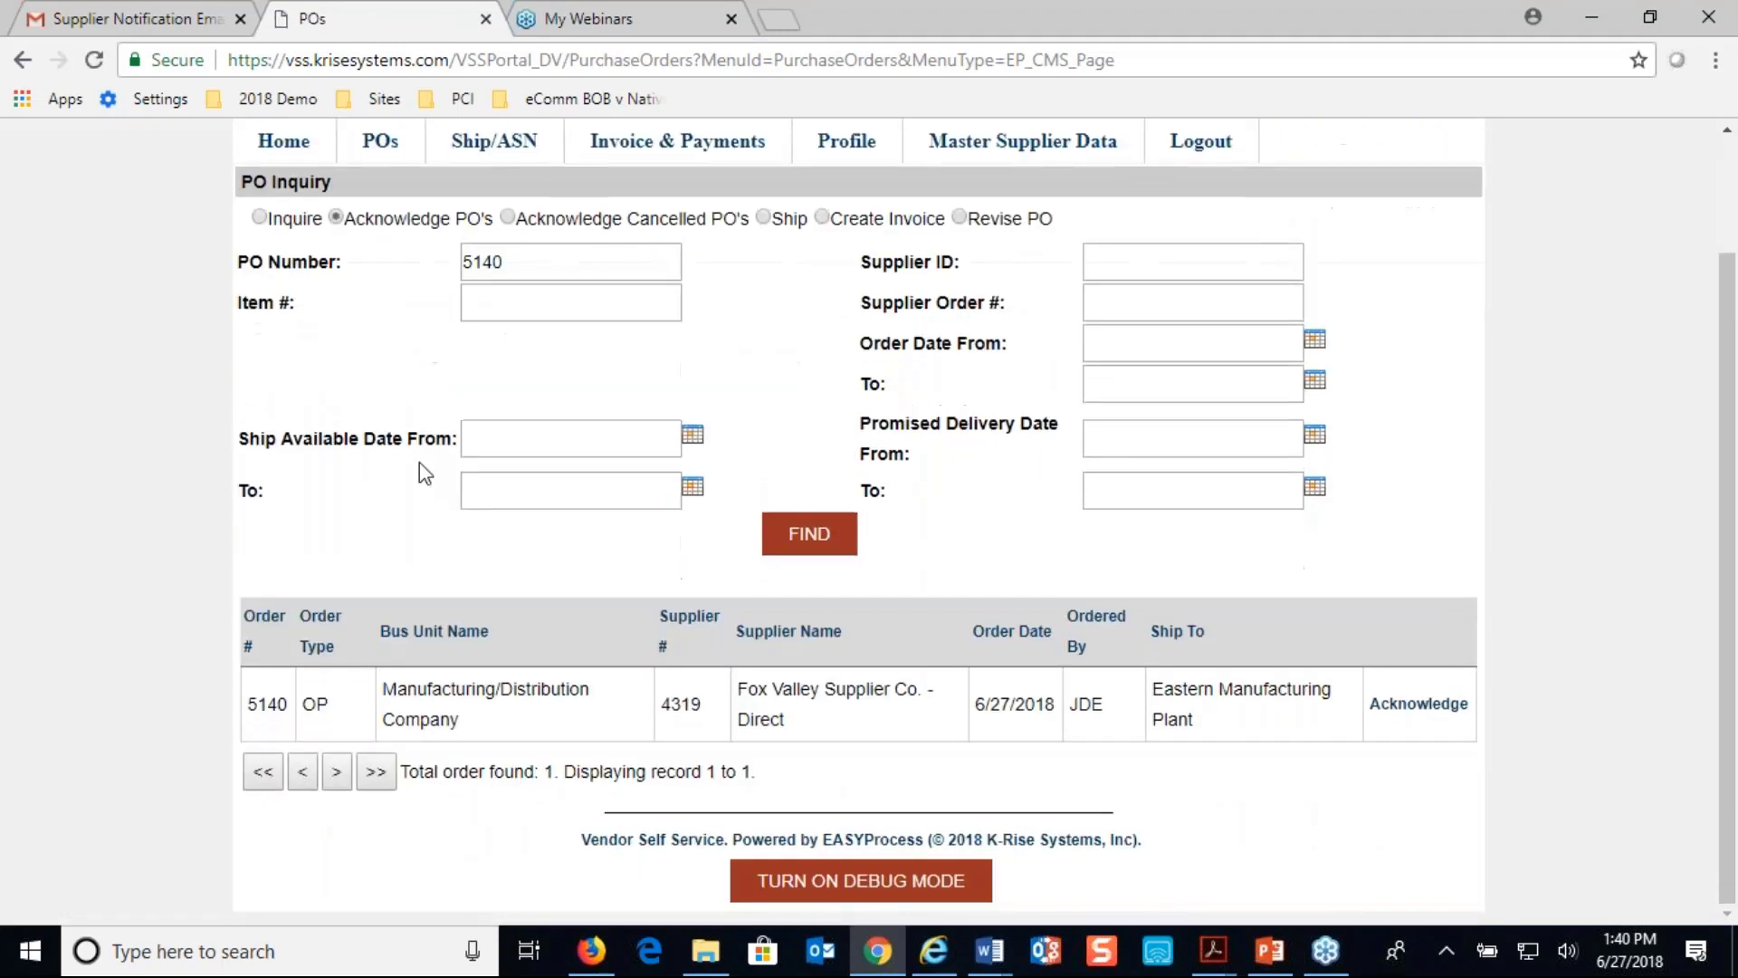
- Open PO 5140 for acknowledgement, view the M001 line's split popup, and close it unchanged
left_click(1449, 712)
scroll(963, 729, "down", 2)
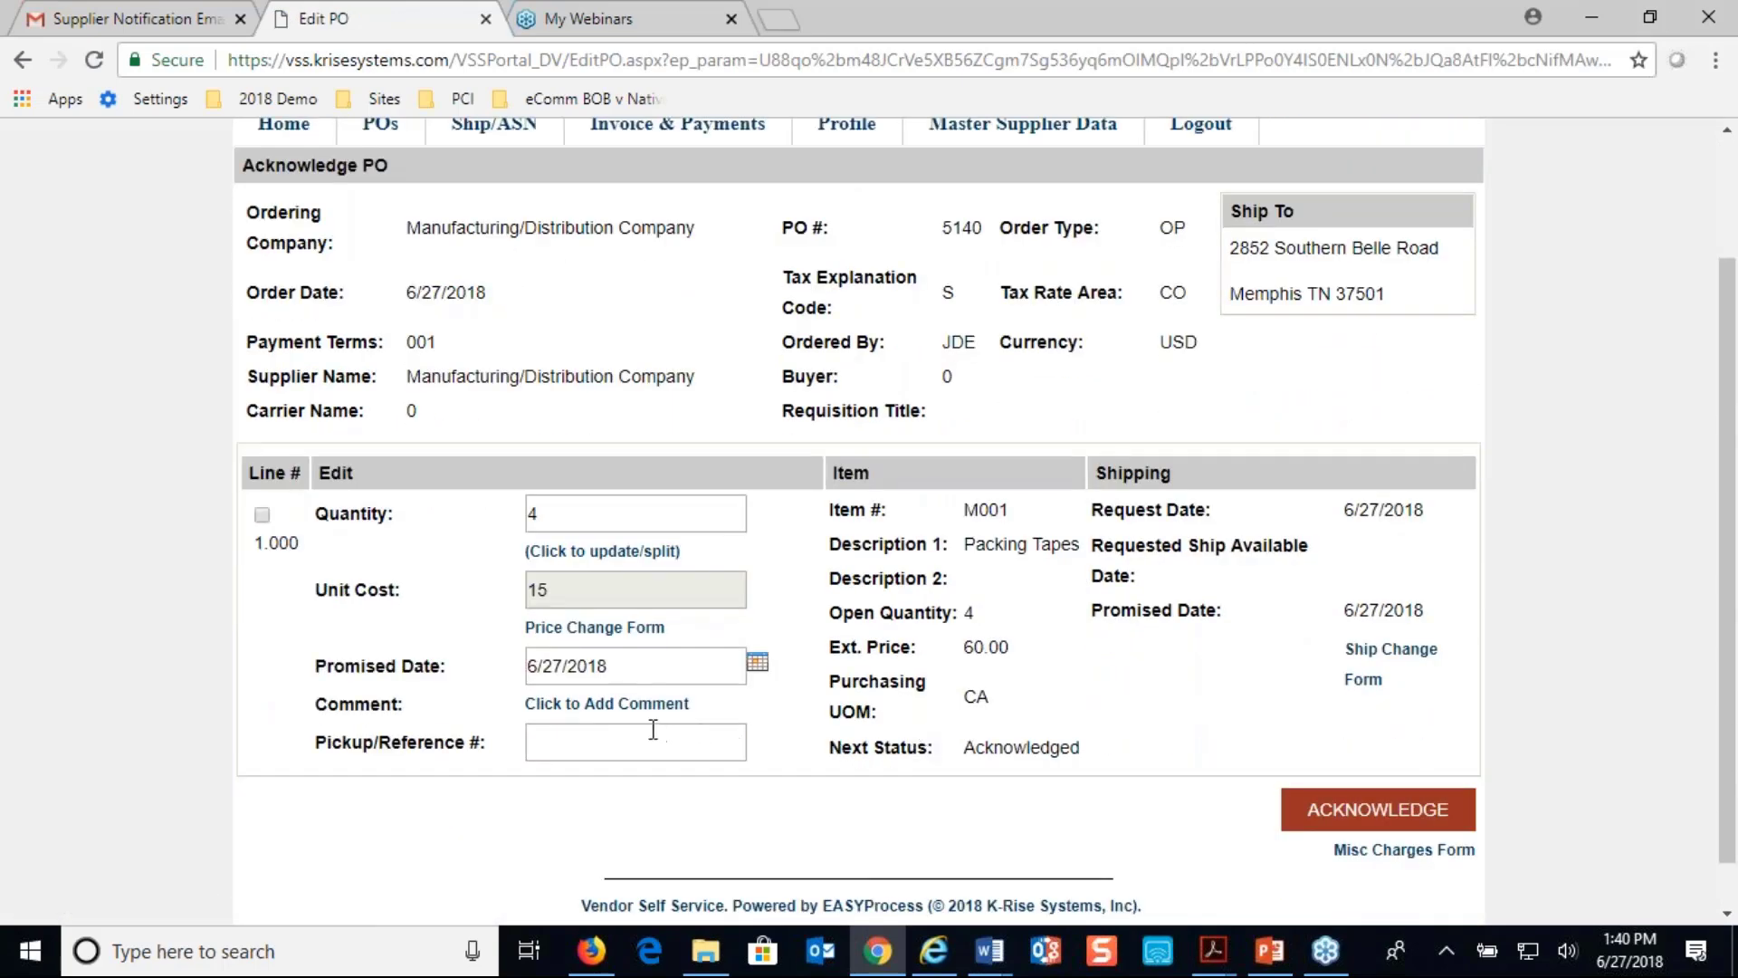
left_click(591, 552)
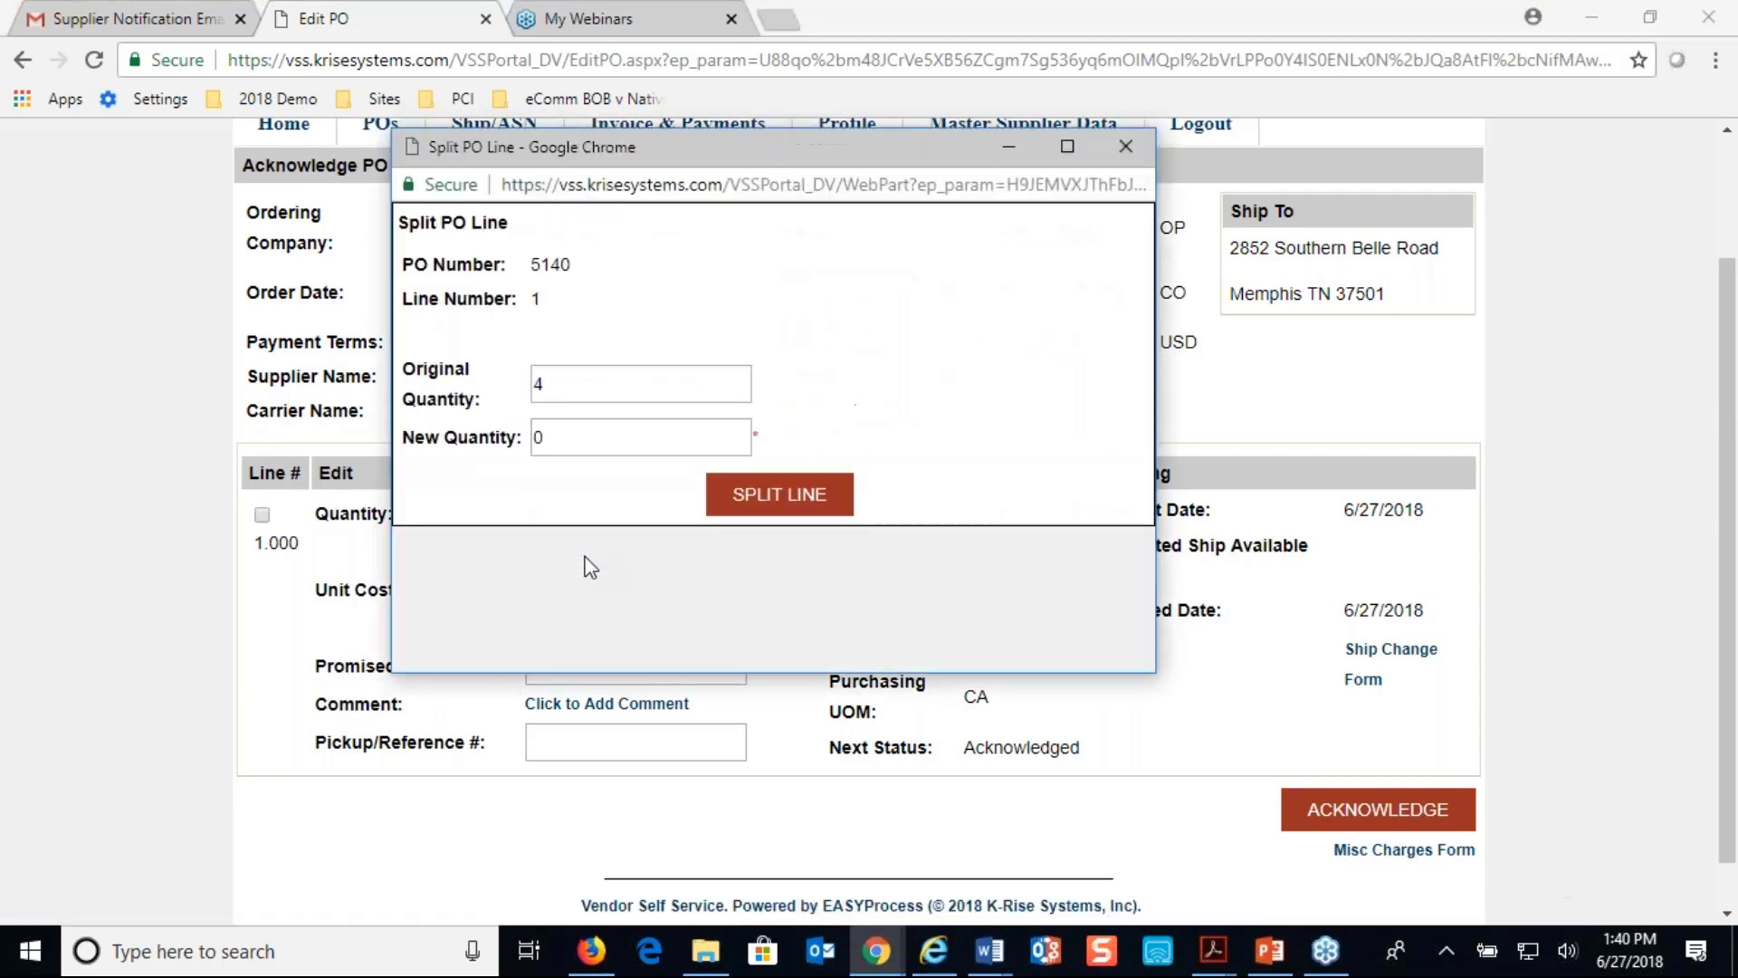
left_click(1125, 148)
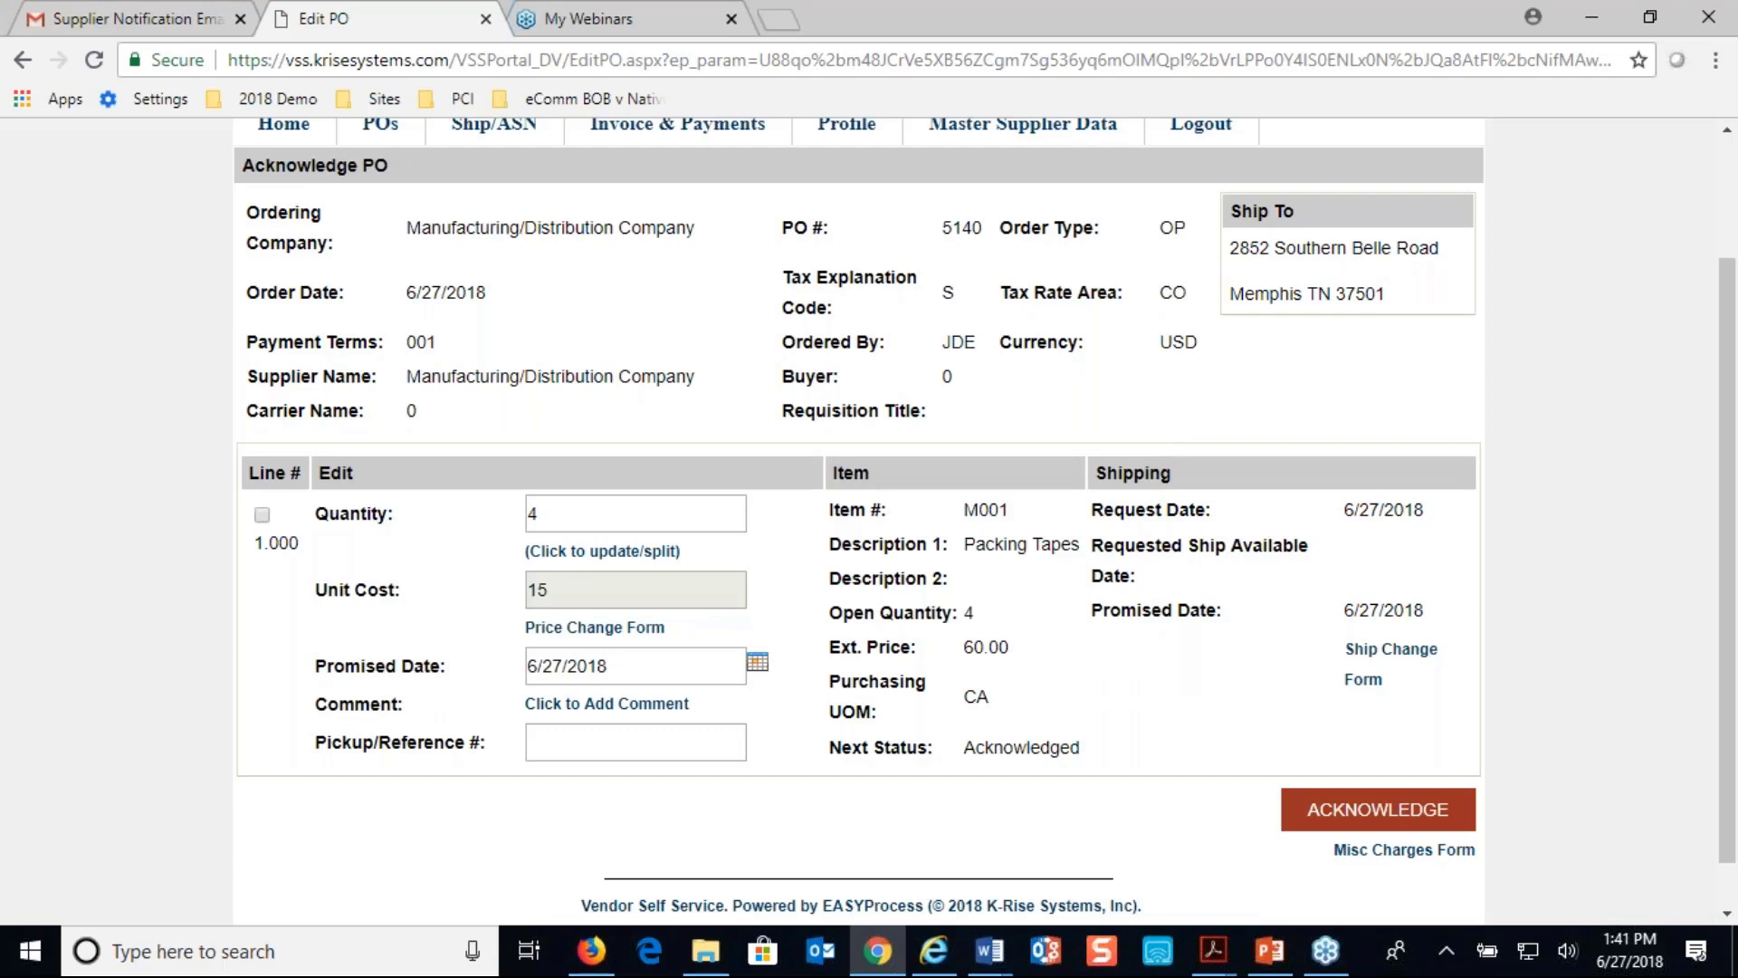
- Add the comment 'Manual comment entered' to PO 5140 line 1 and tick line 1 for acknowledgement
left_click(616, 708)
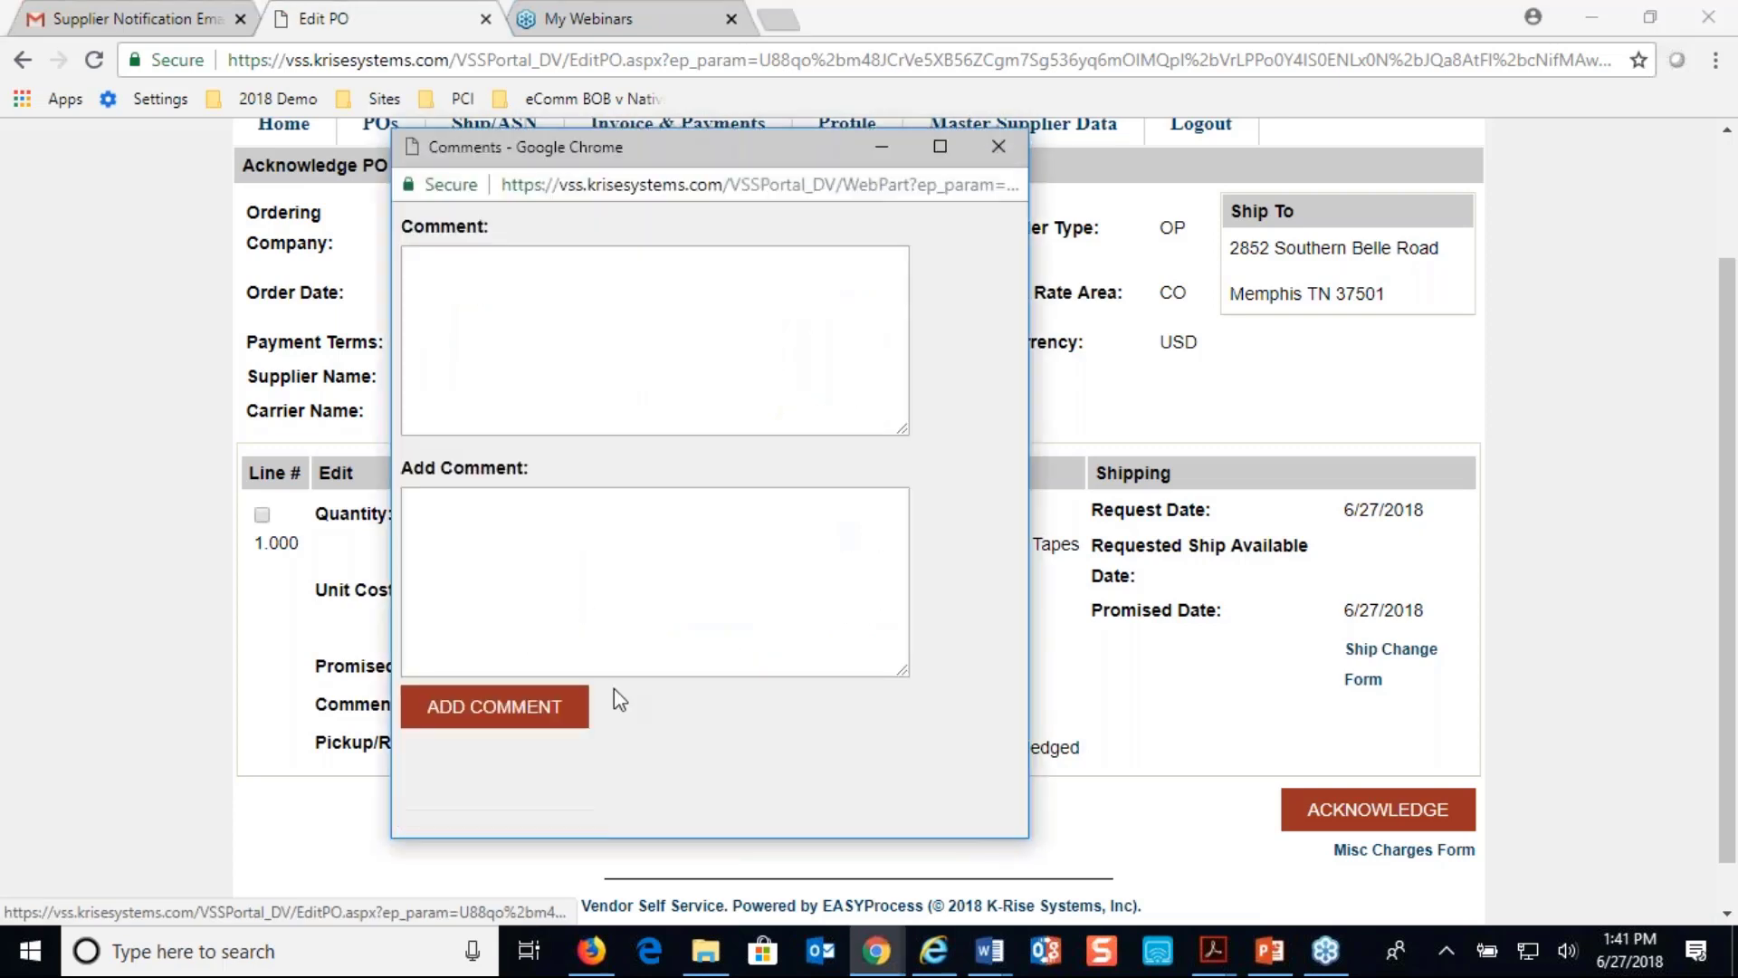
left_click(578, 536)
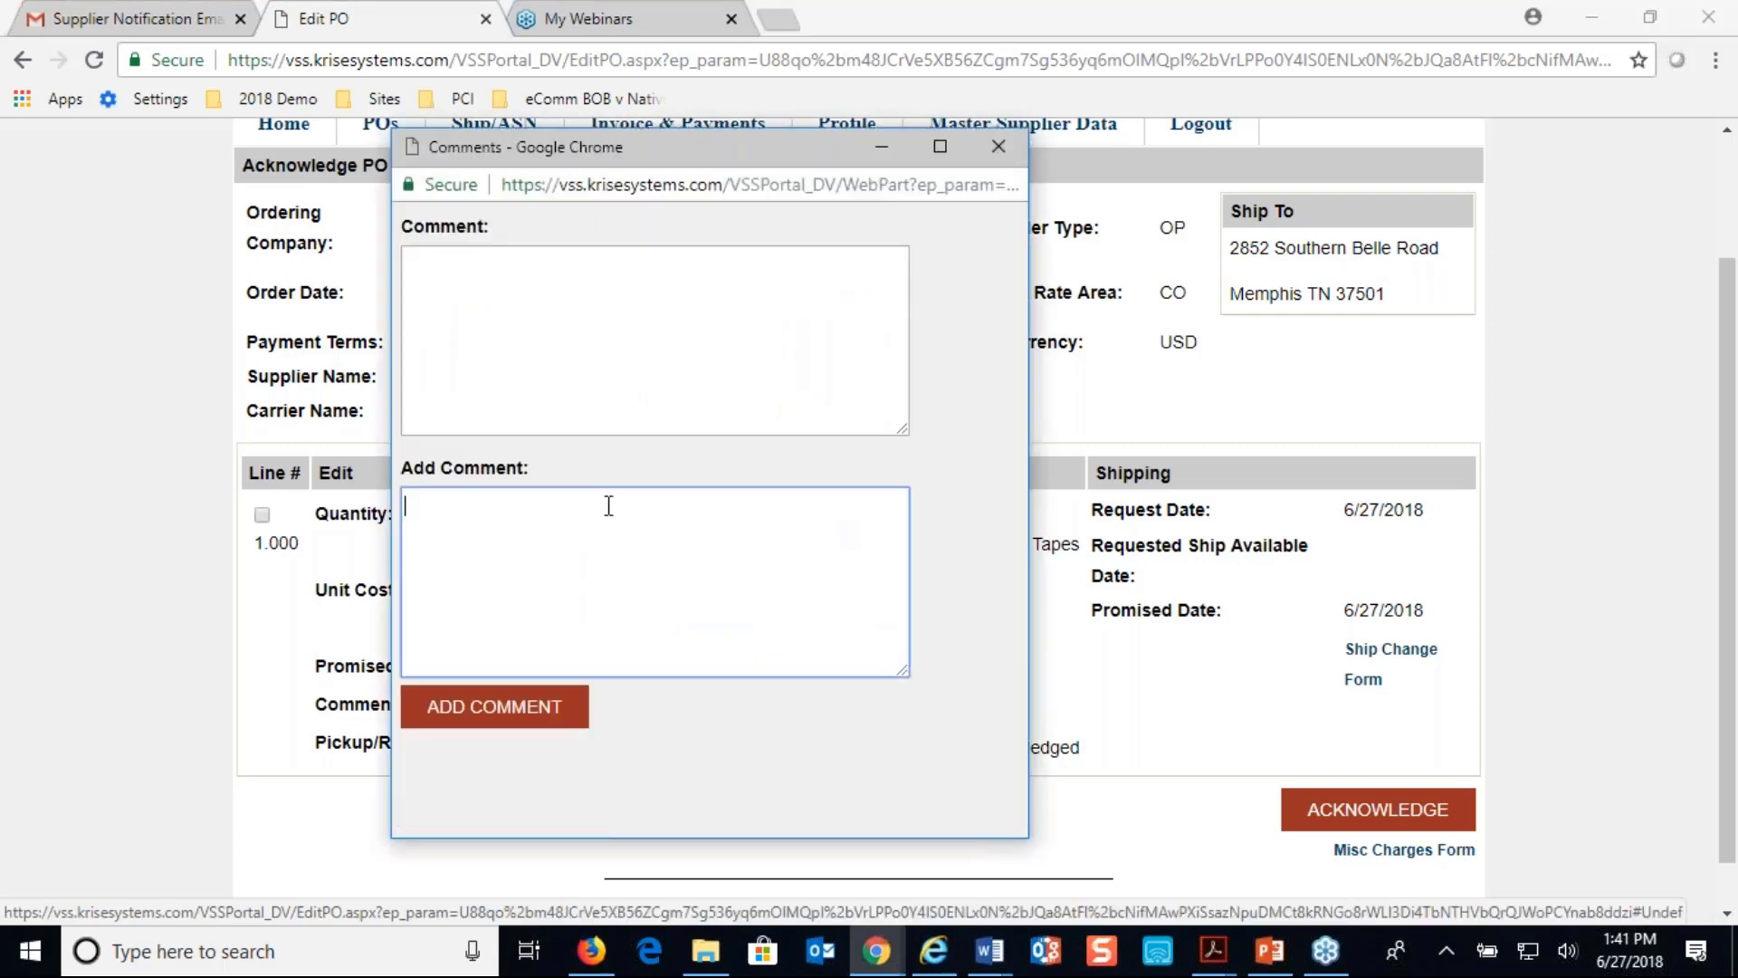
type("Manual comment entered")
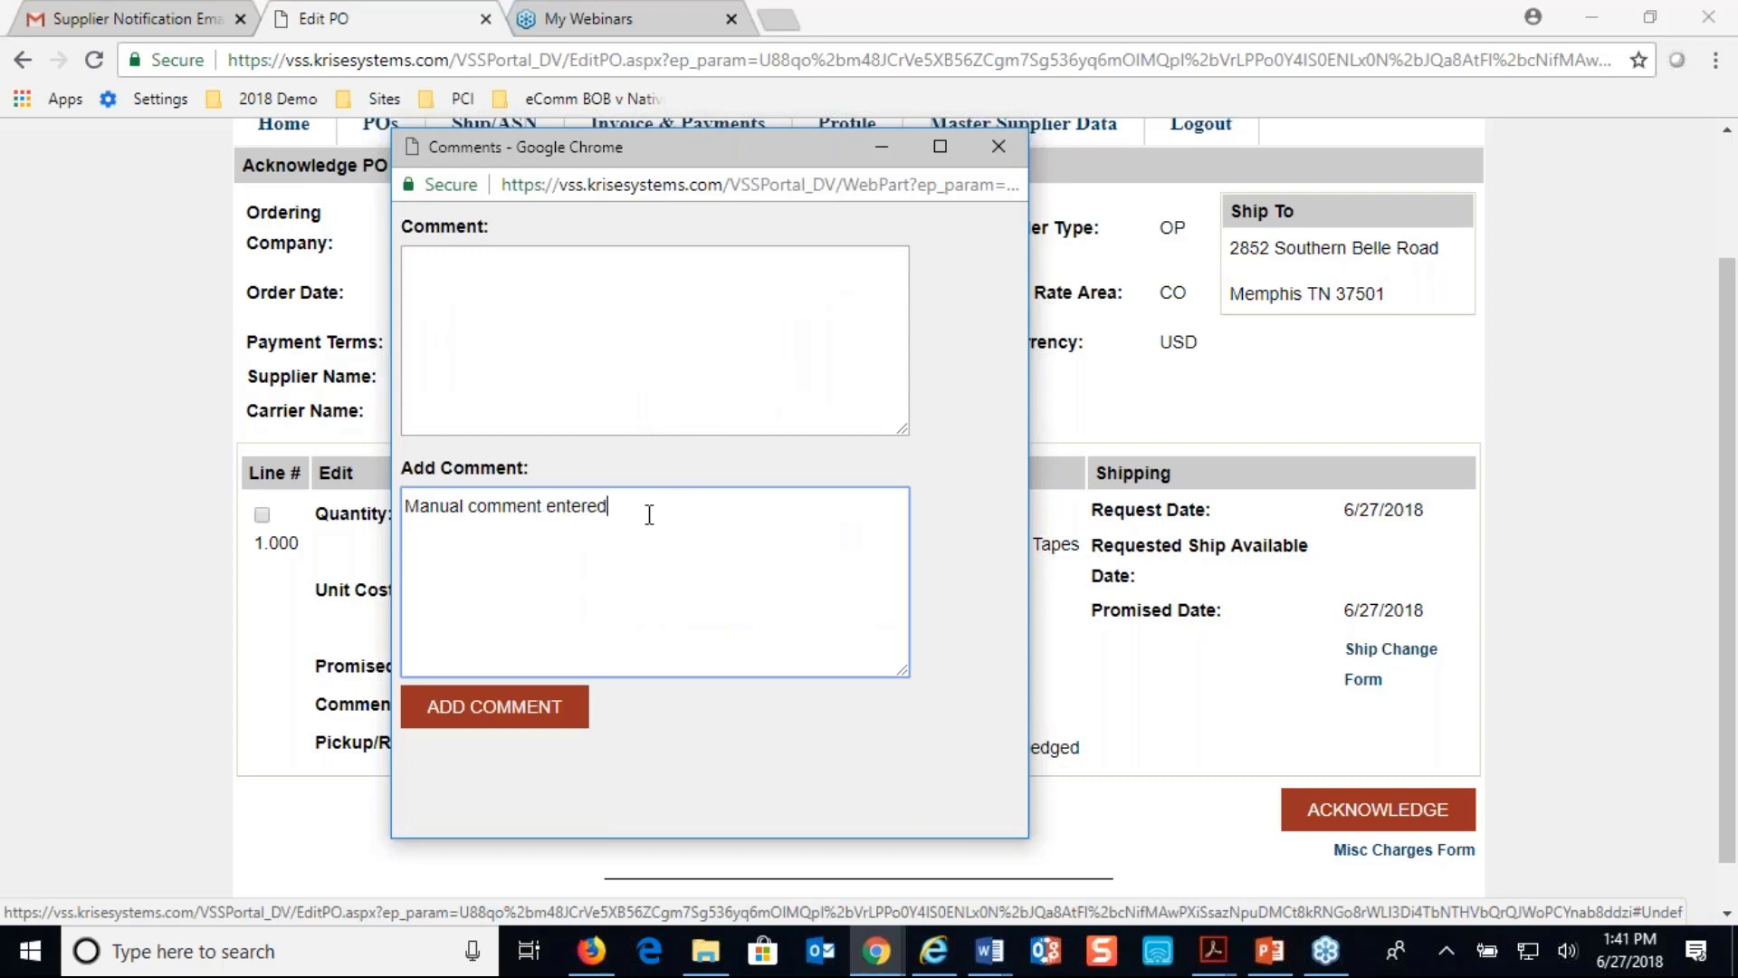
left_click(504, 716)
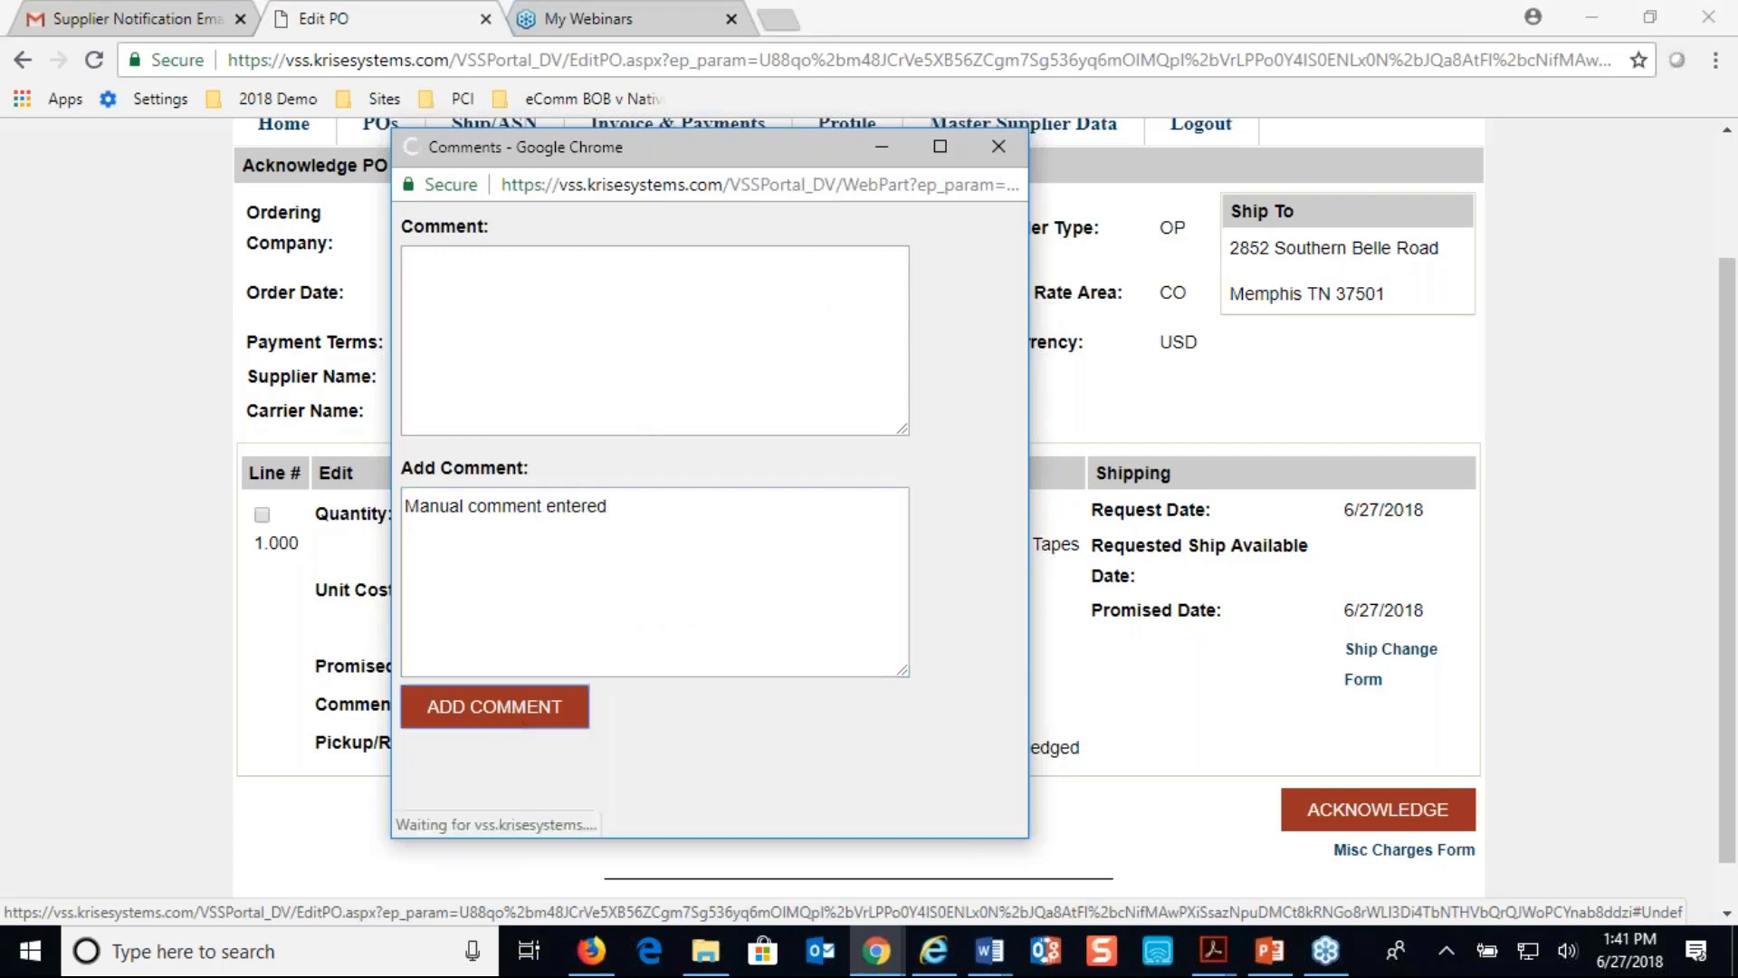
left_click(998, 147)
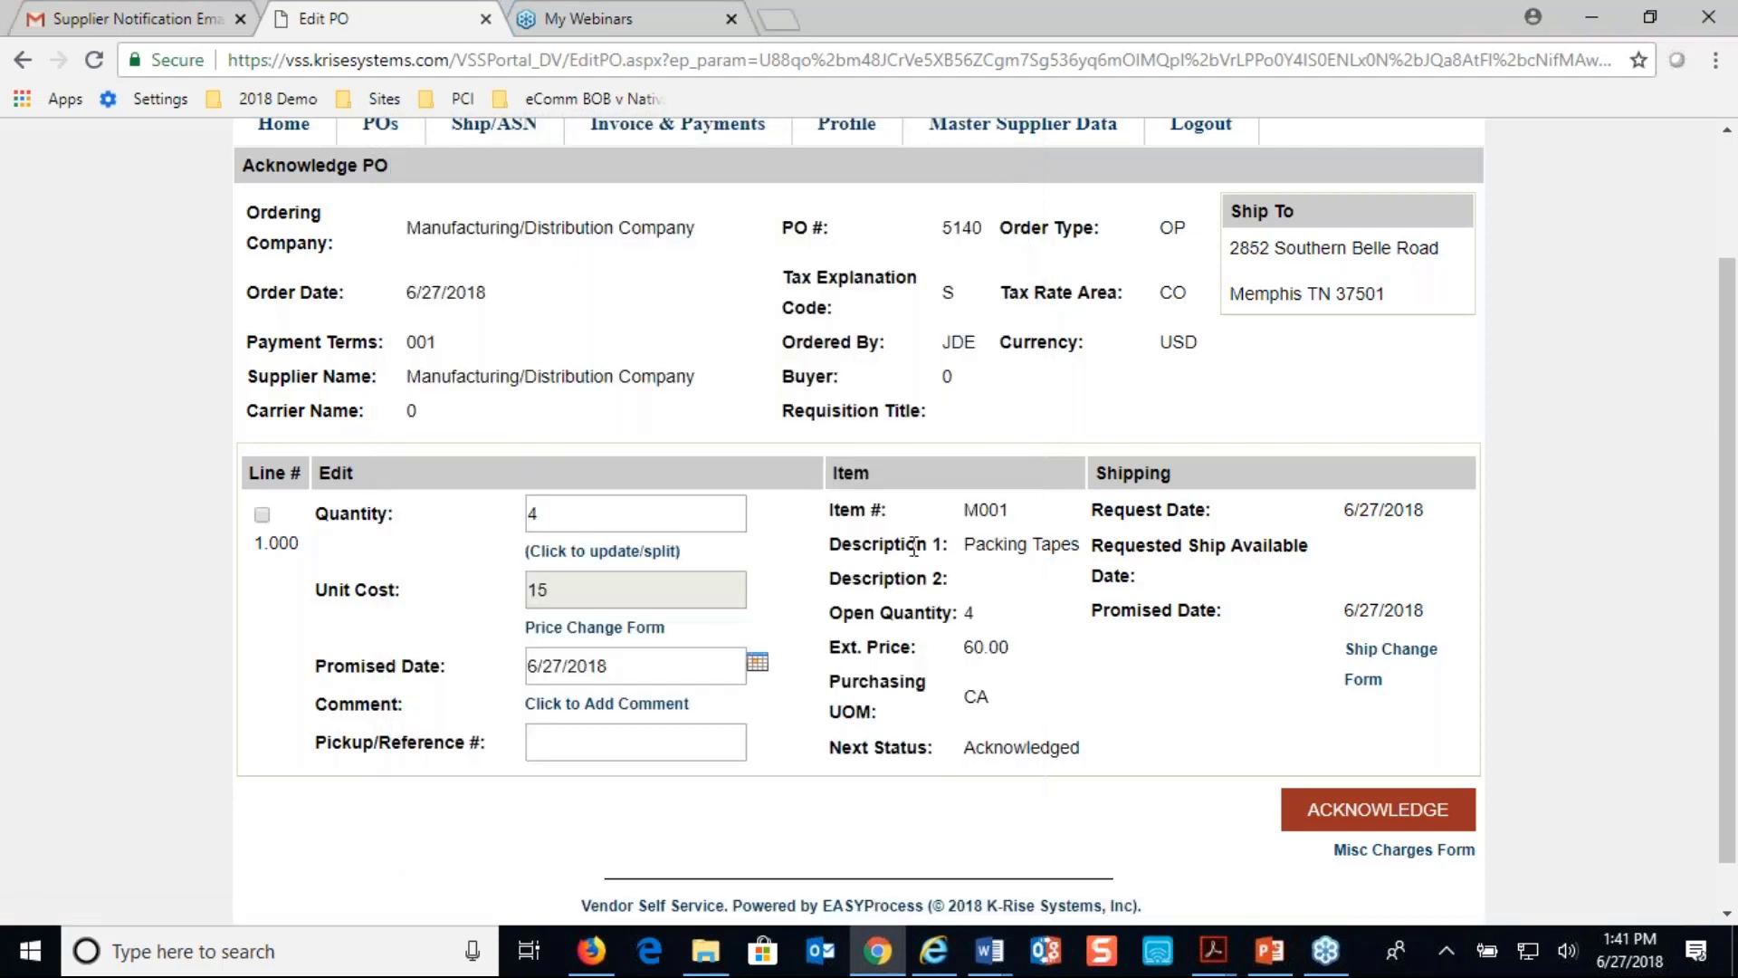
left_click(262, 514)
- Acknowledge PO 5140 line 1, accepting the approval warning and the JDE update confirmation
left_click(1328, 819)
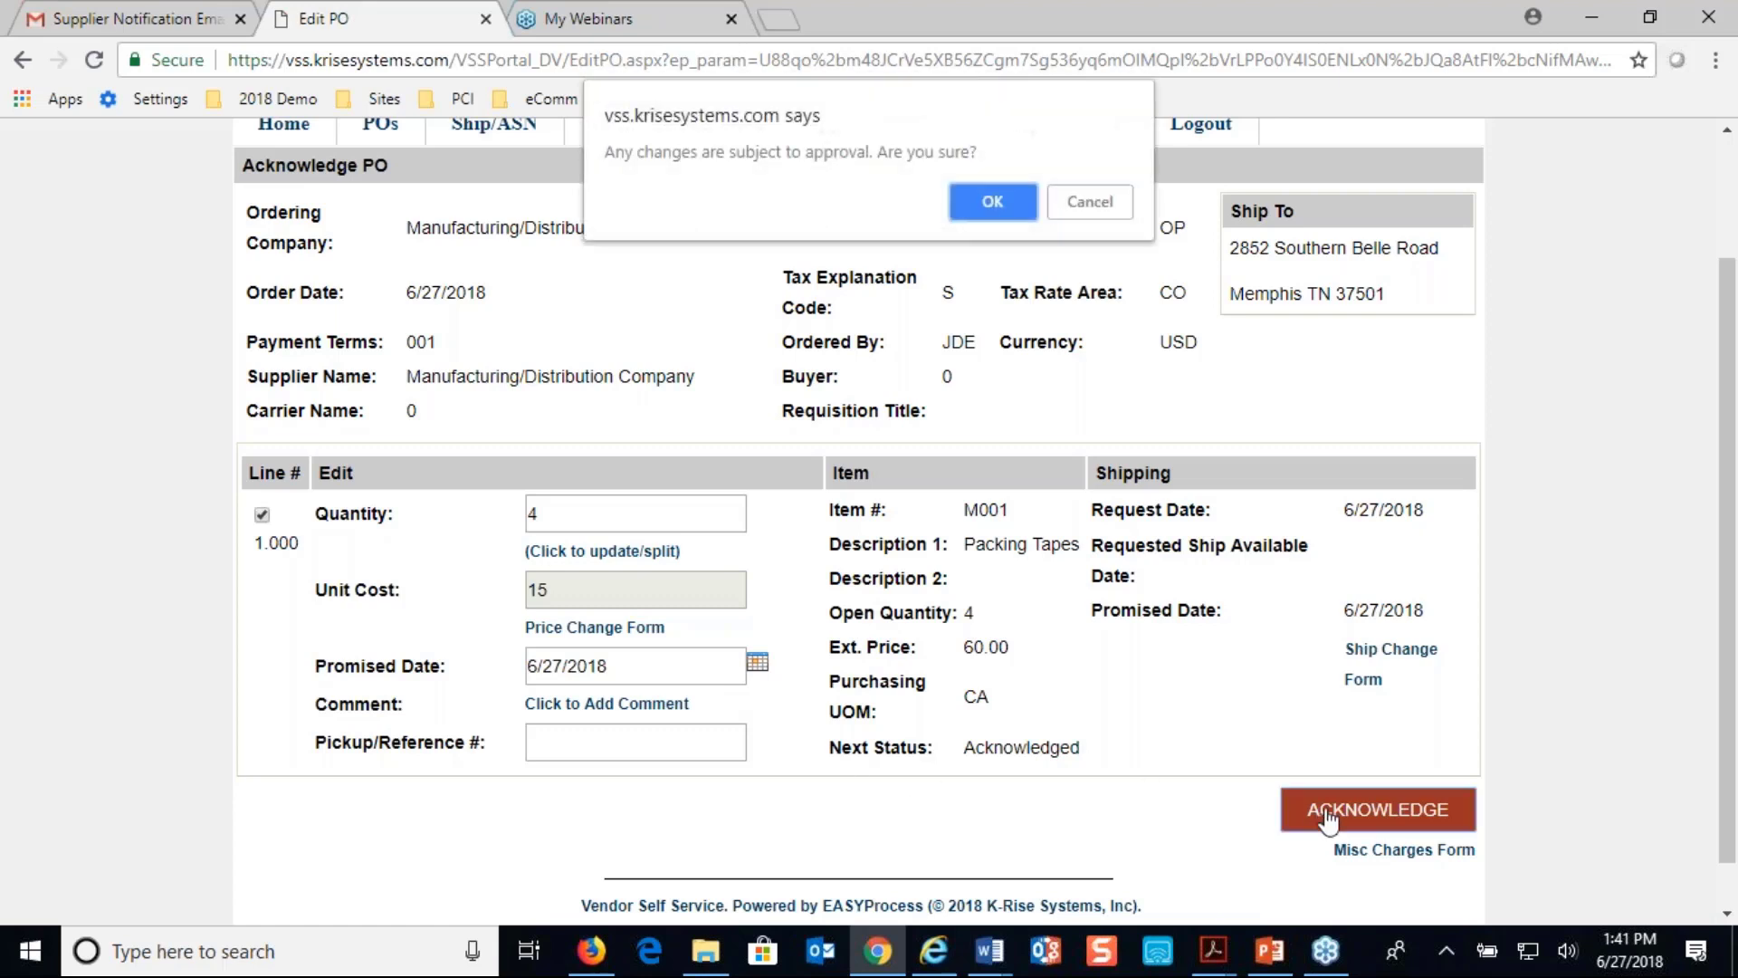
left_click(996, 192)
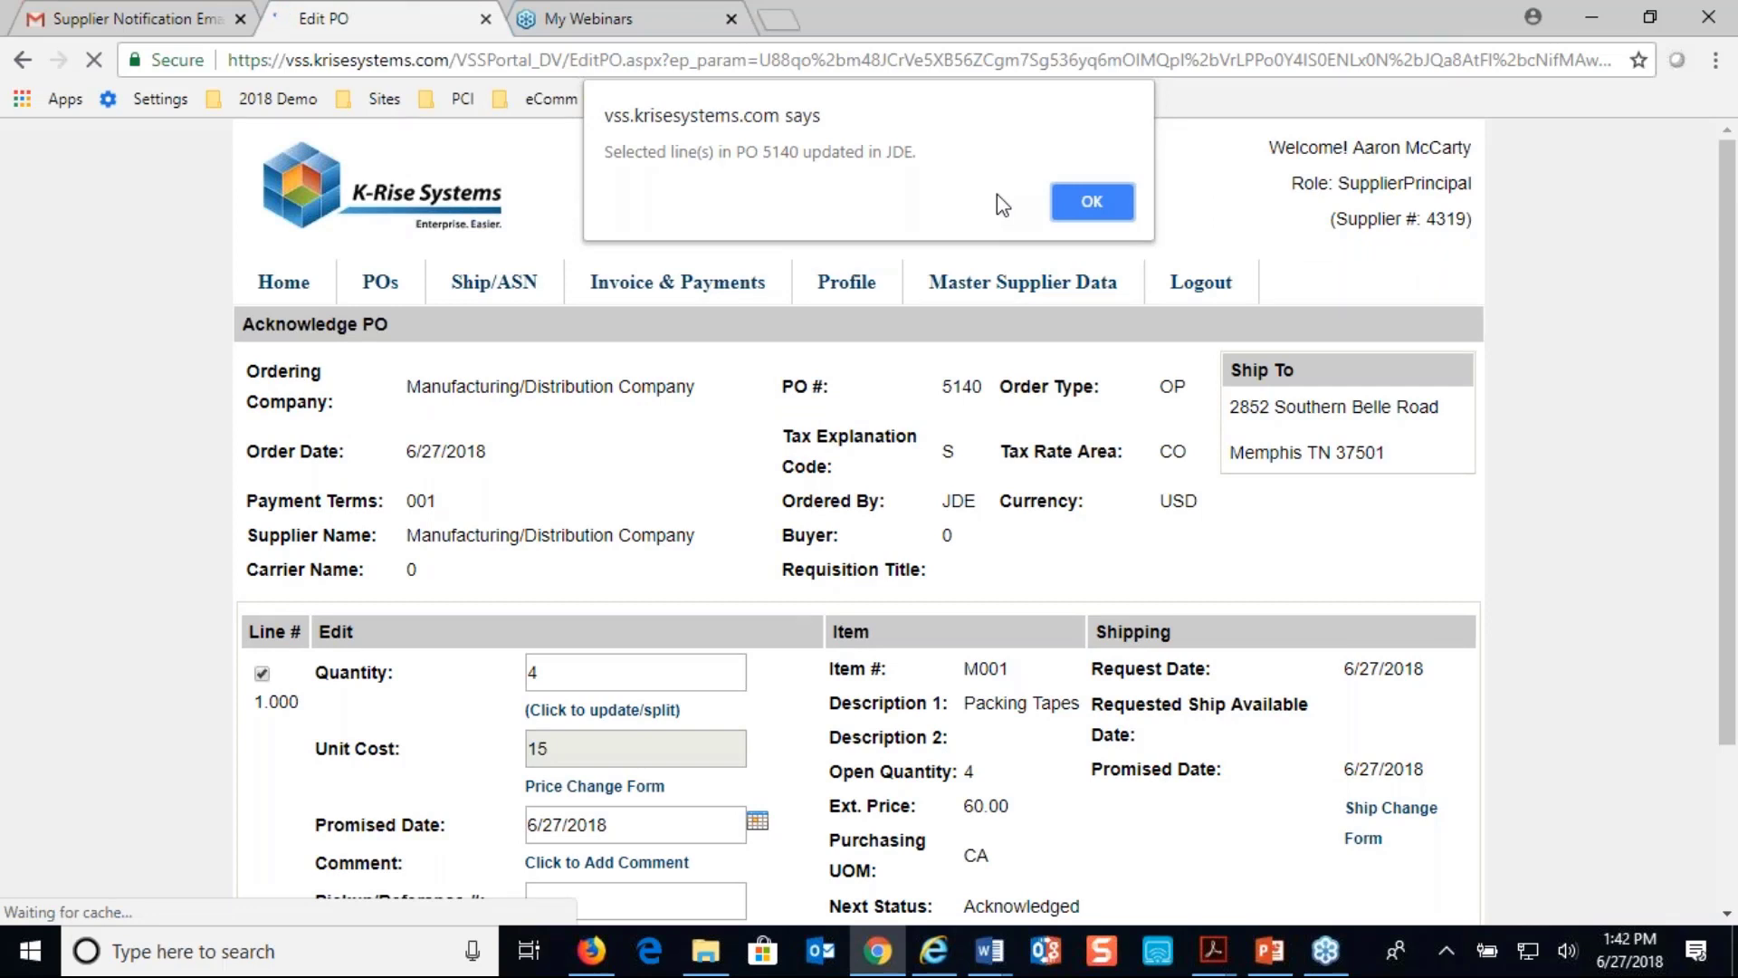
left_click(1090, 210)
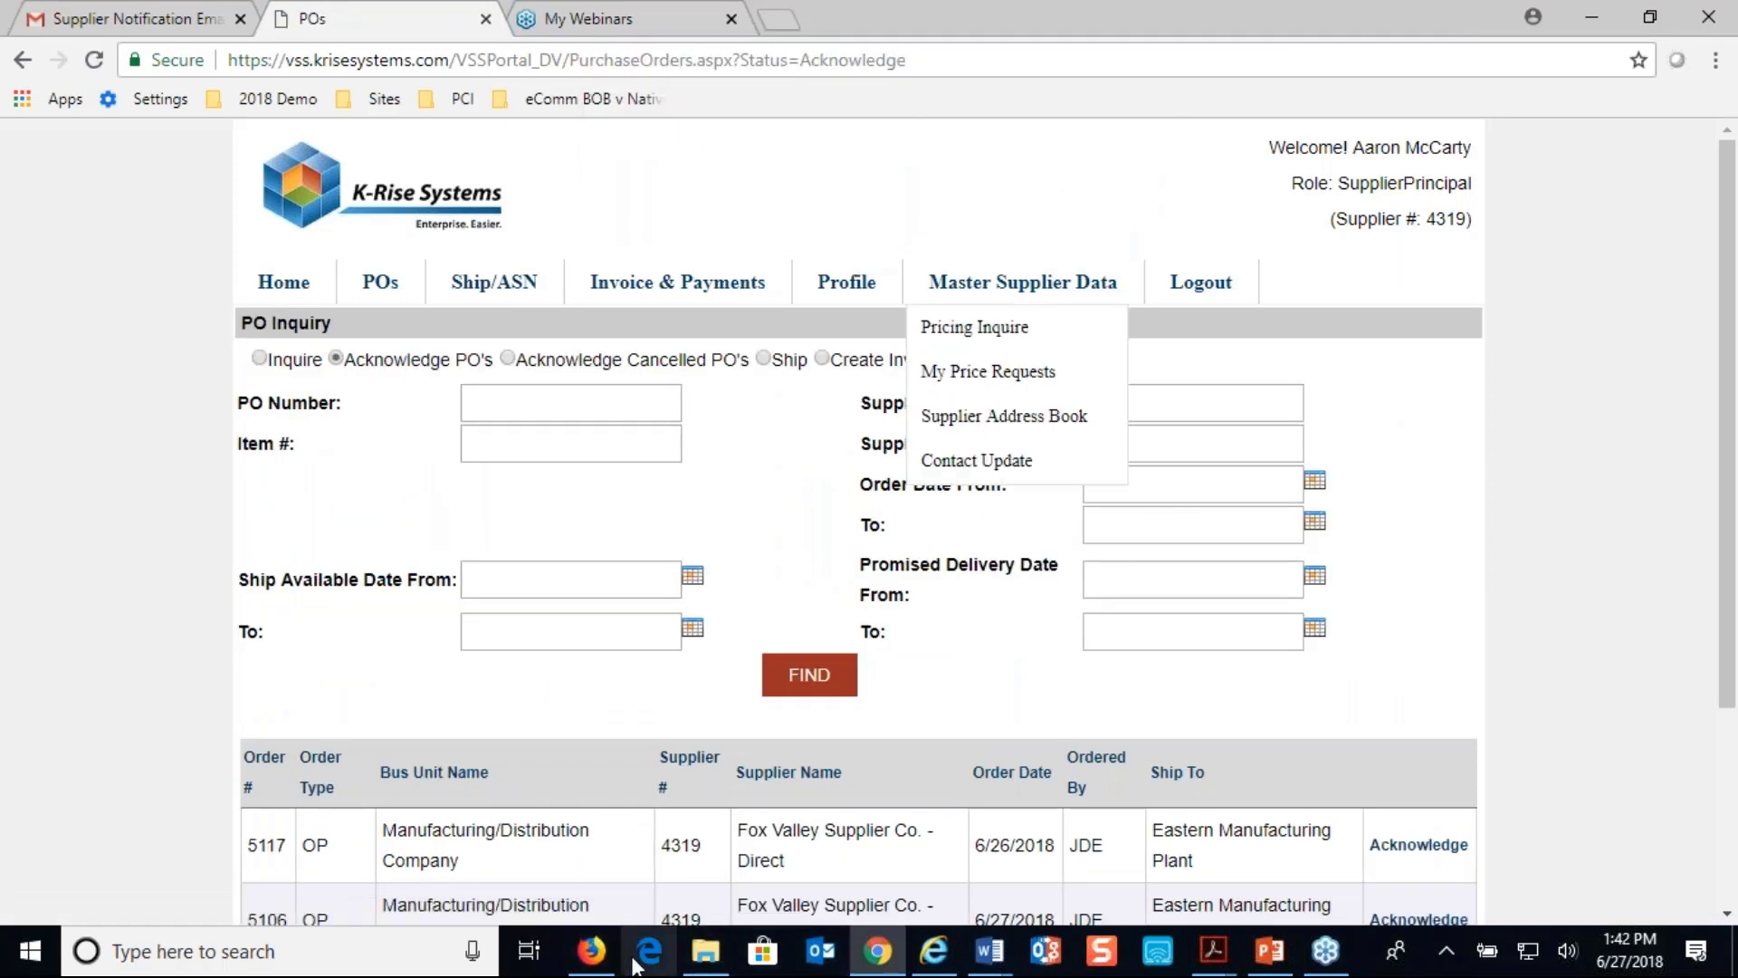
- In the JD Edwards purchase order session, search for order number 5140
left_click(591, 951)
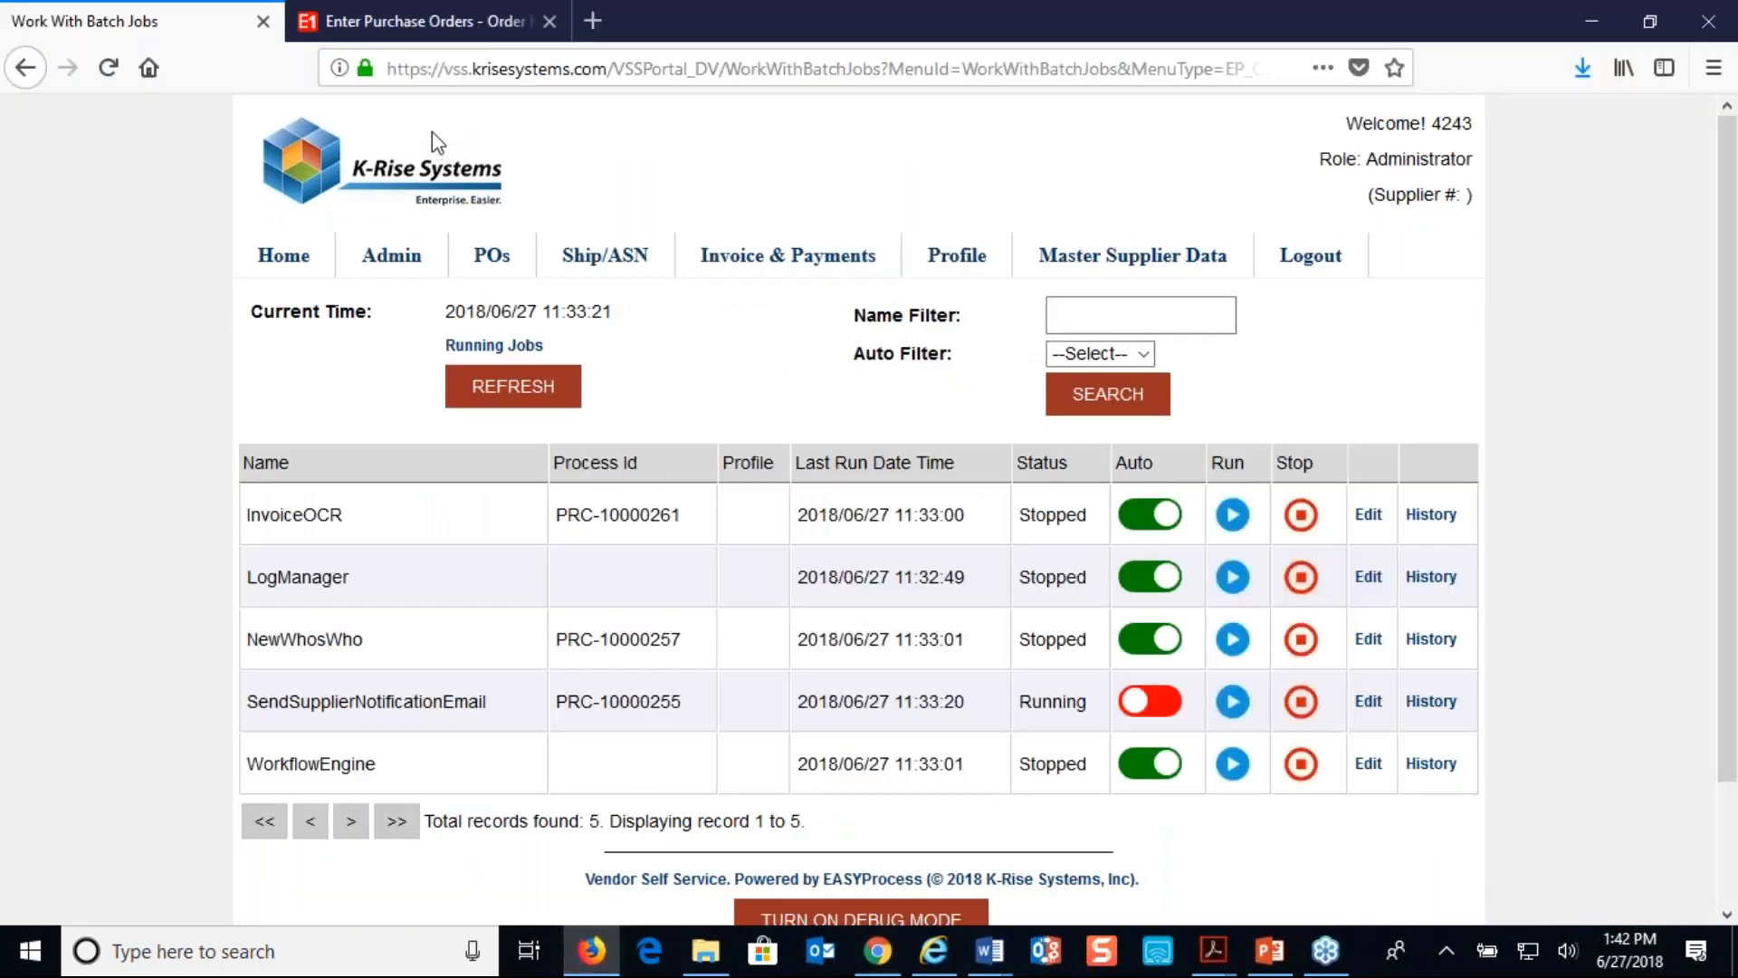
left_click(454, 13)
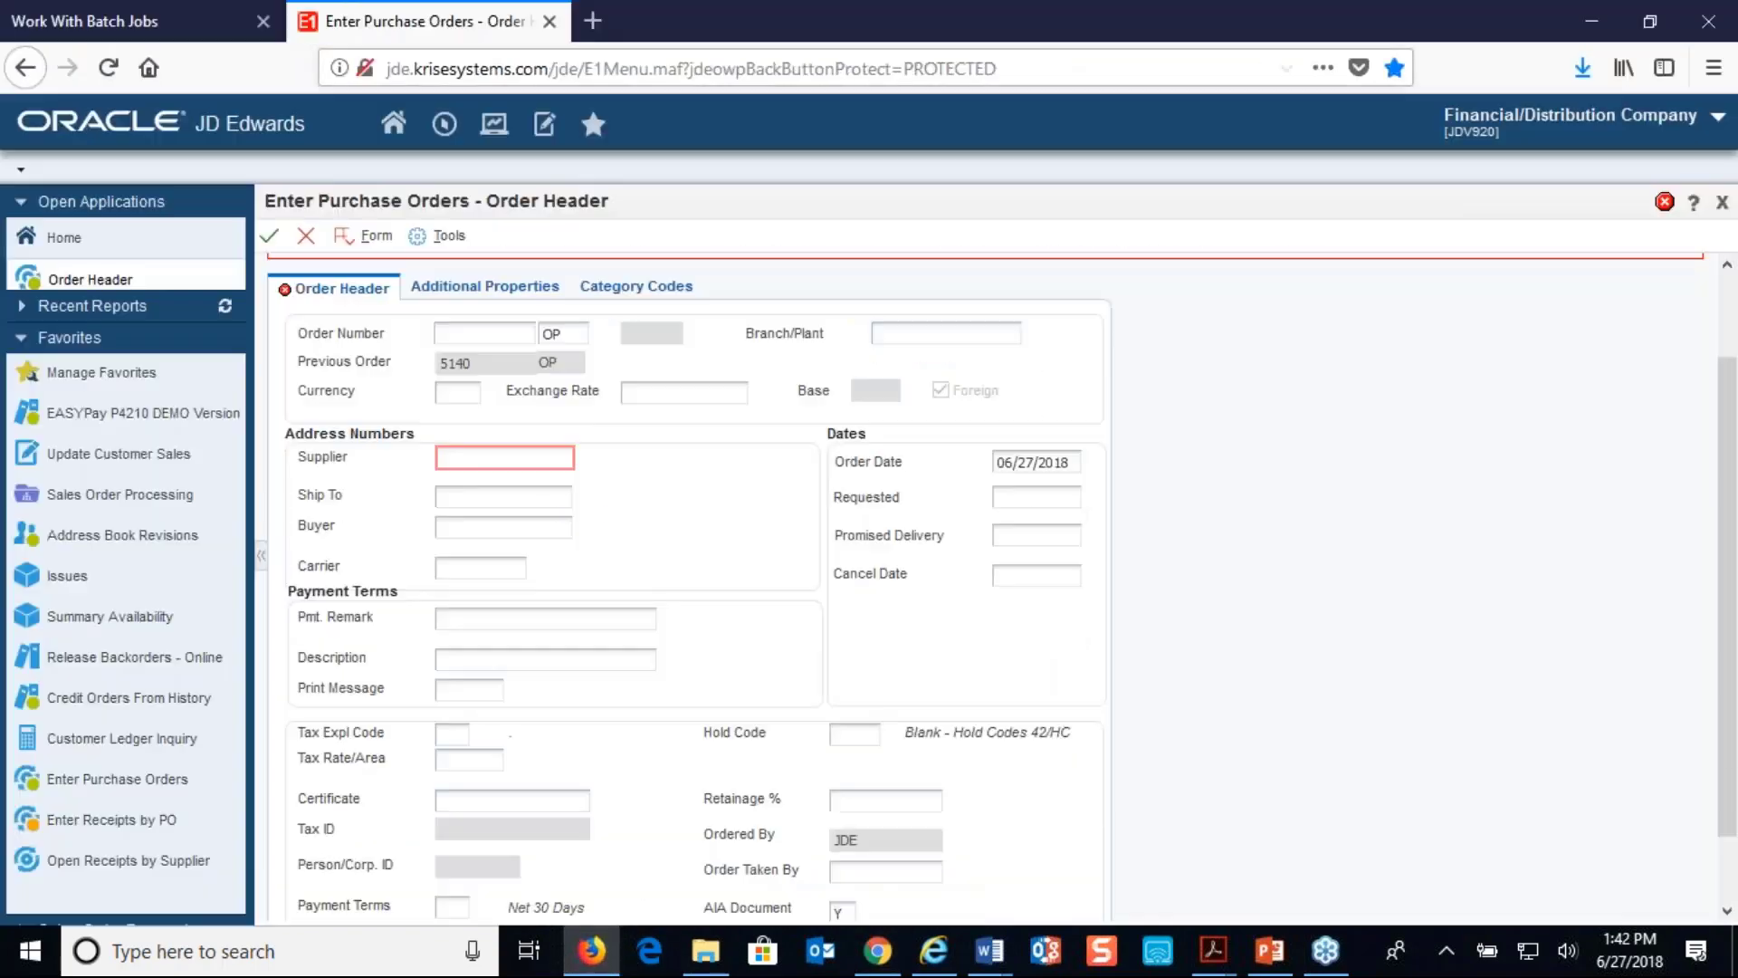
left_click(306, 235)
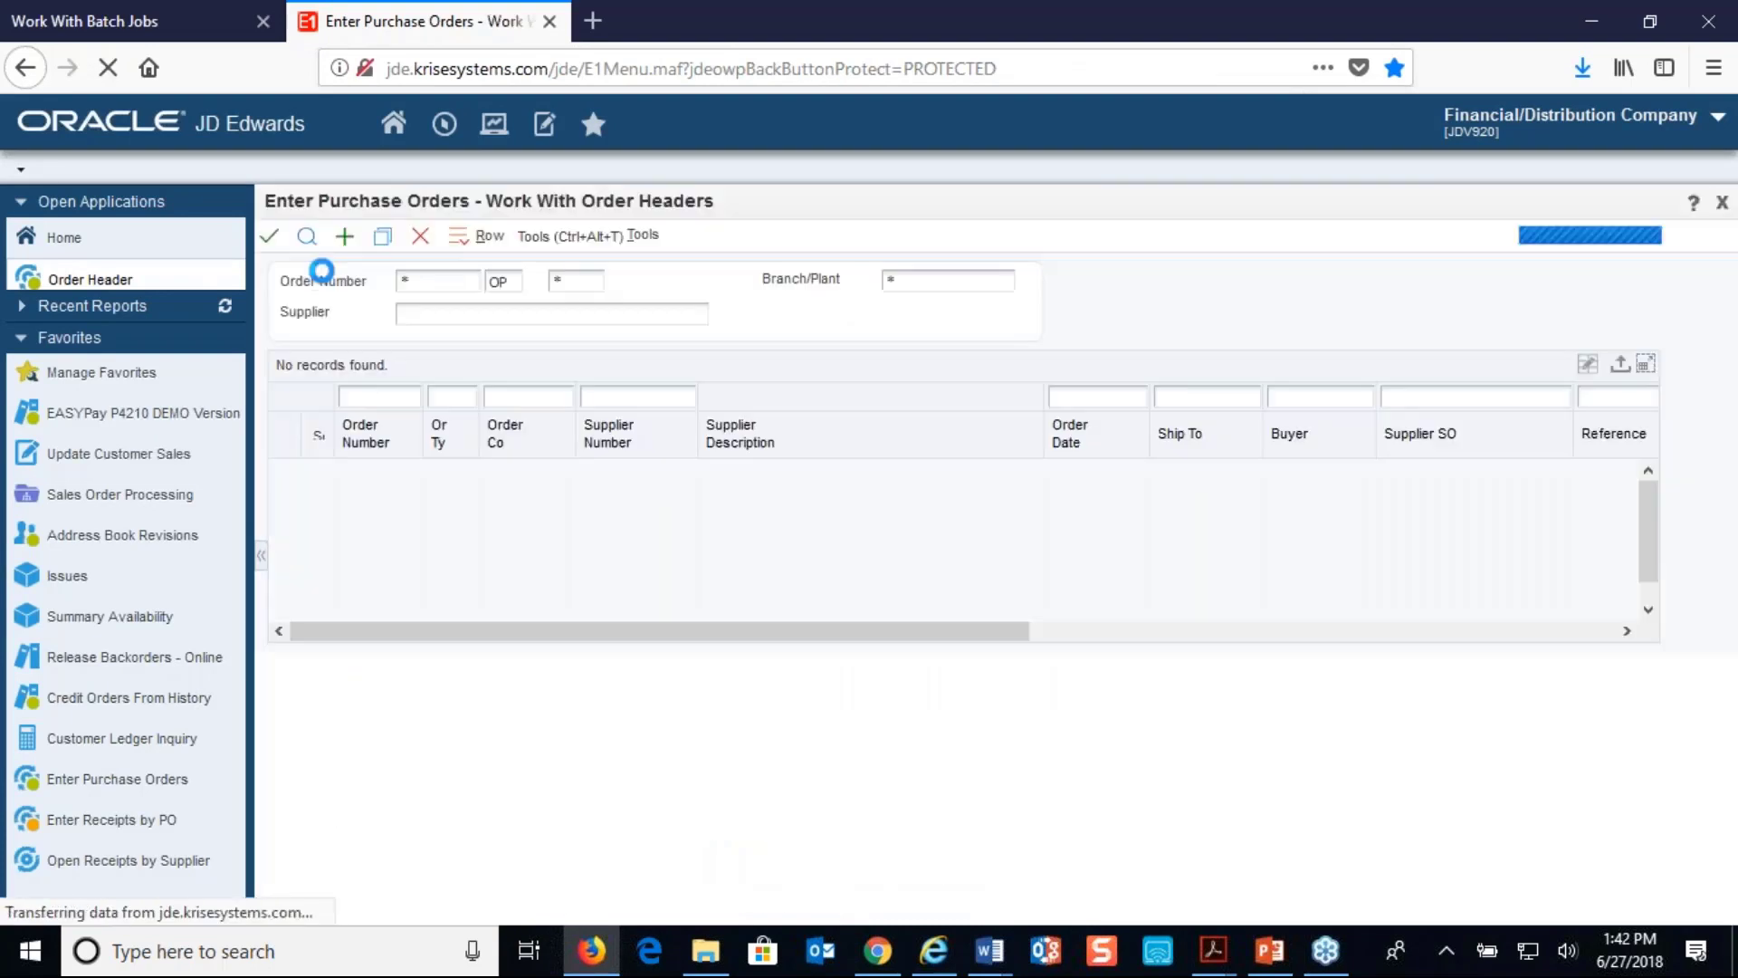
left_click(341, 405)
type("5140")
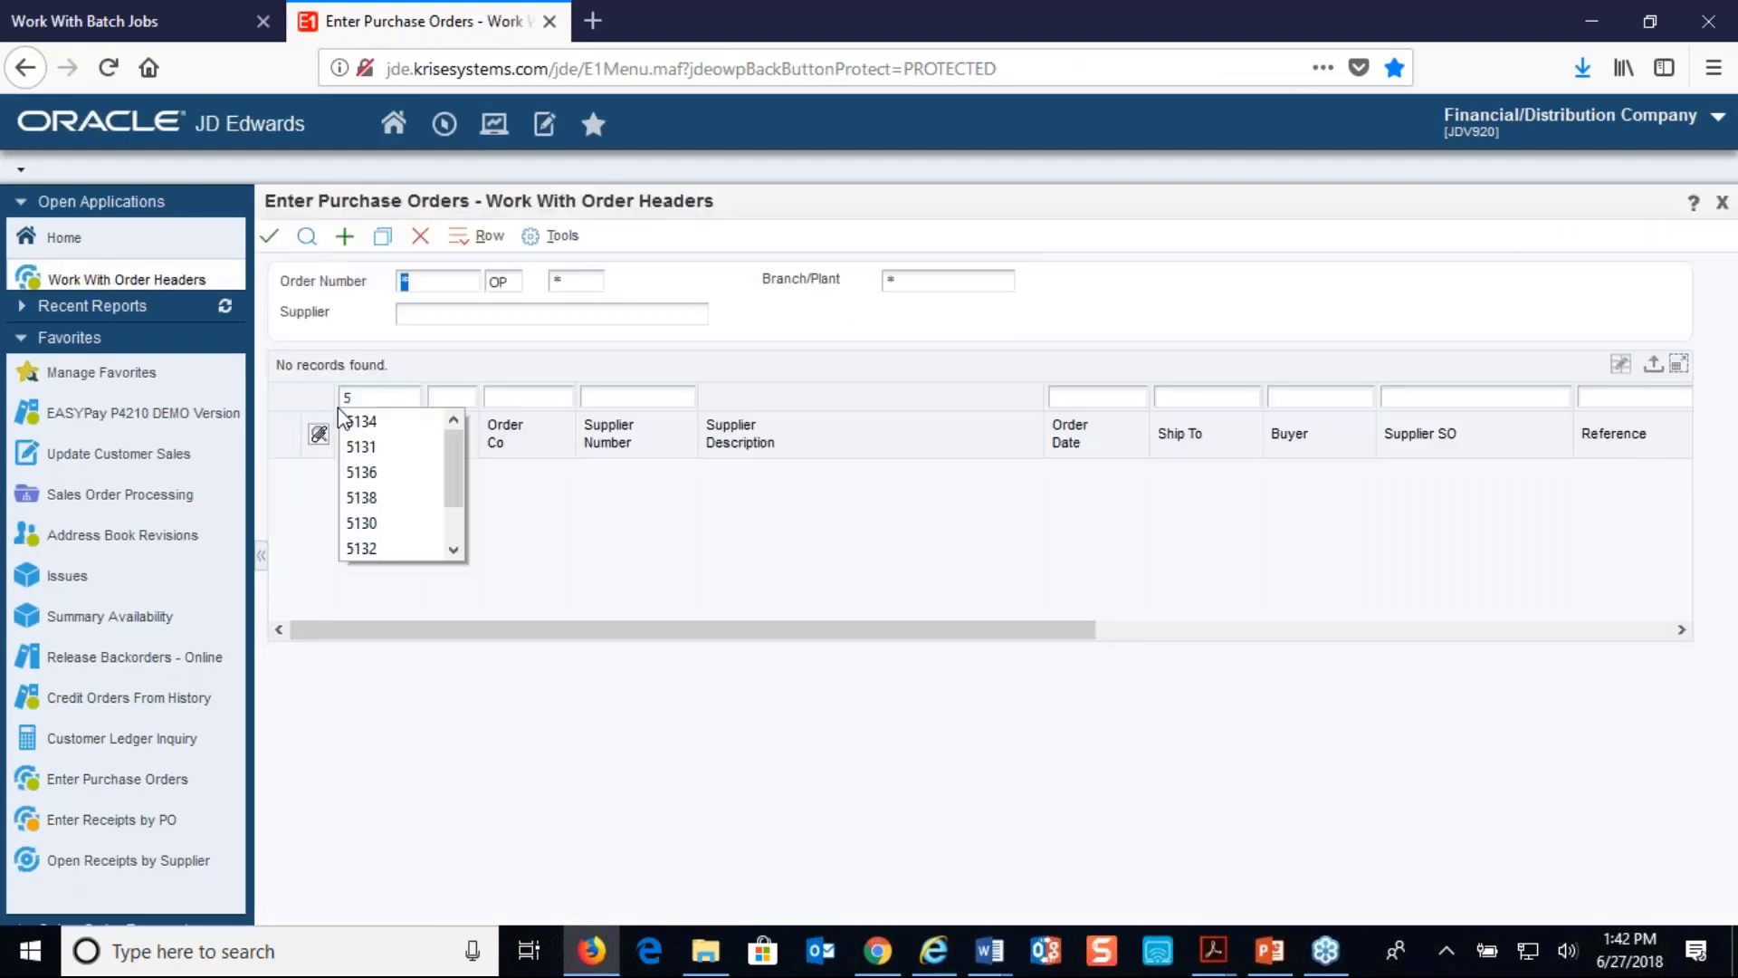
left_click(308, 238)
- Open order 5140's detail lines via Header Revision and open the line's attachment
left_click(510, 237)
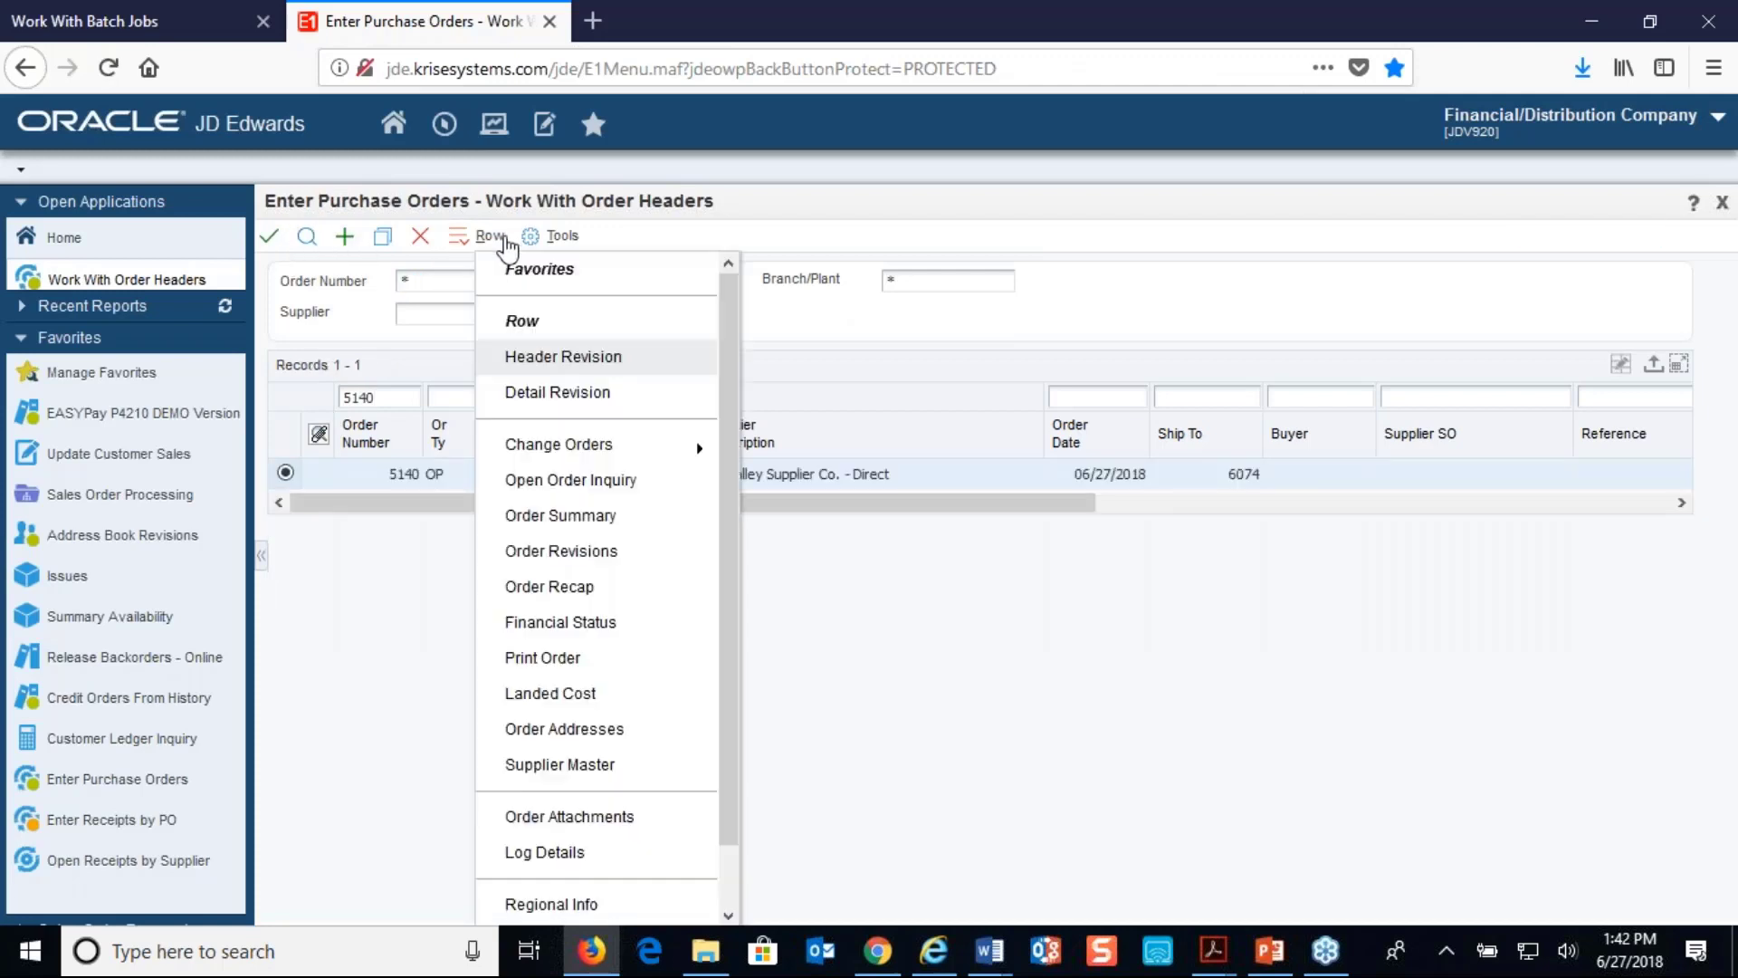
left_click(561, 361)
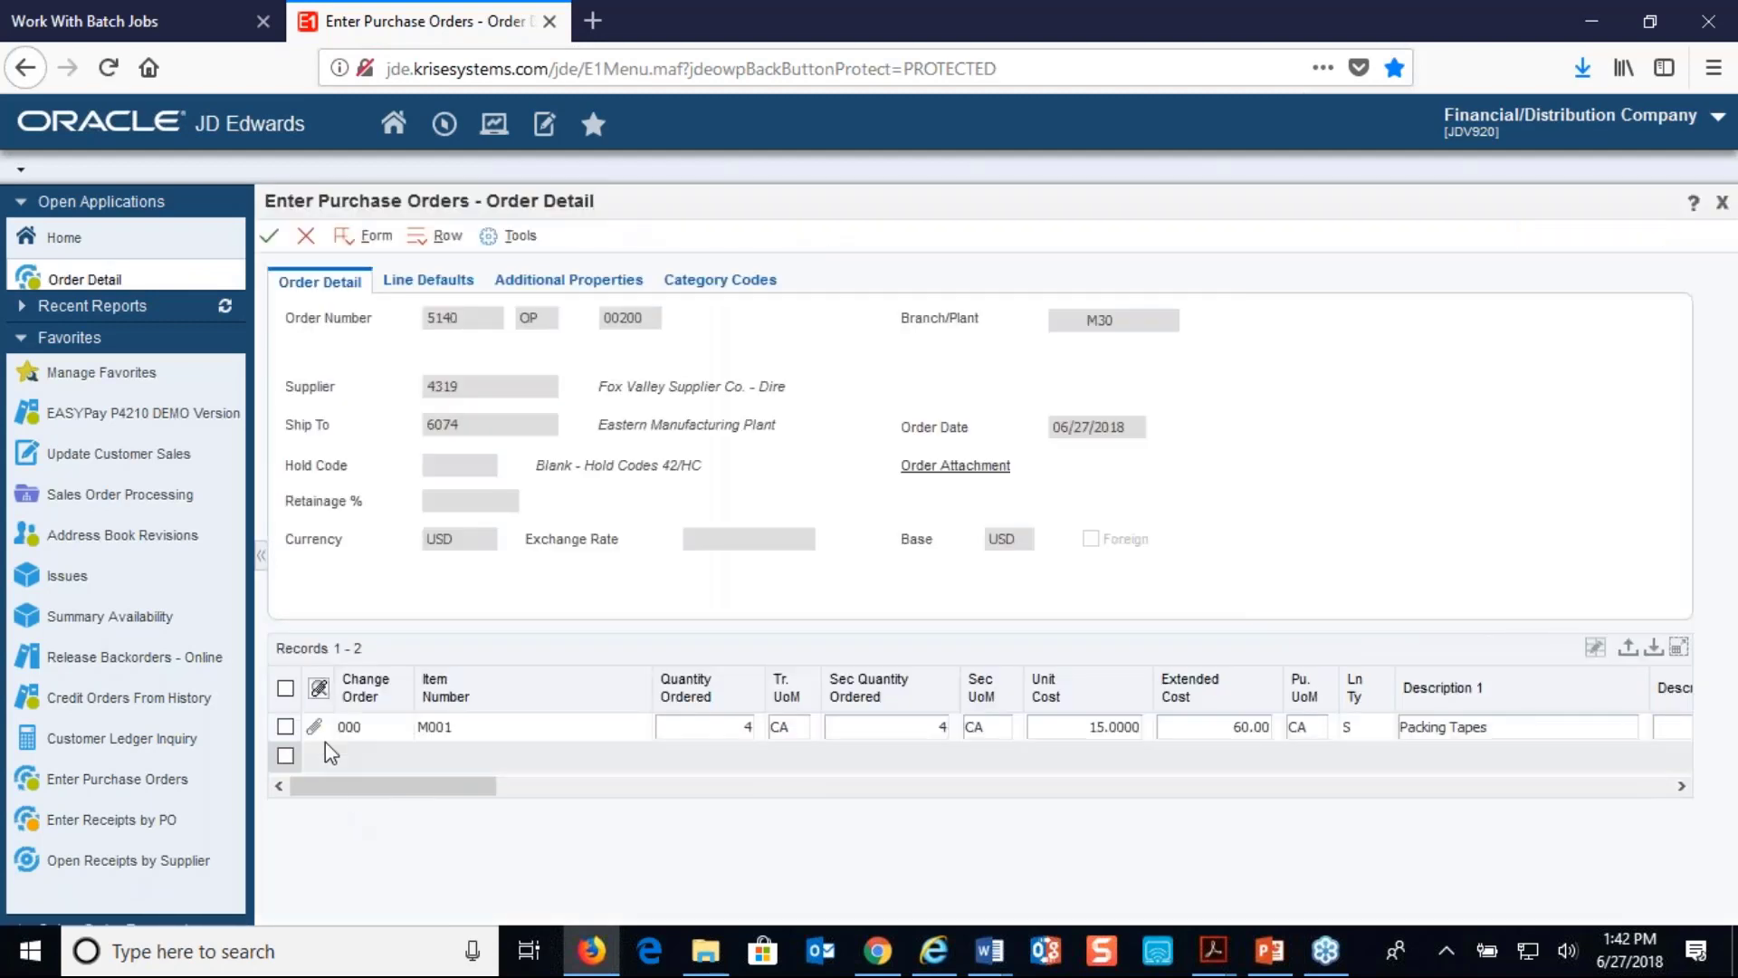
left_click(314, 726)
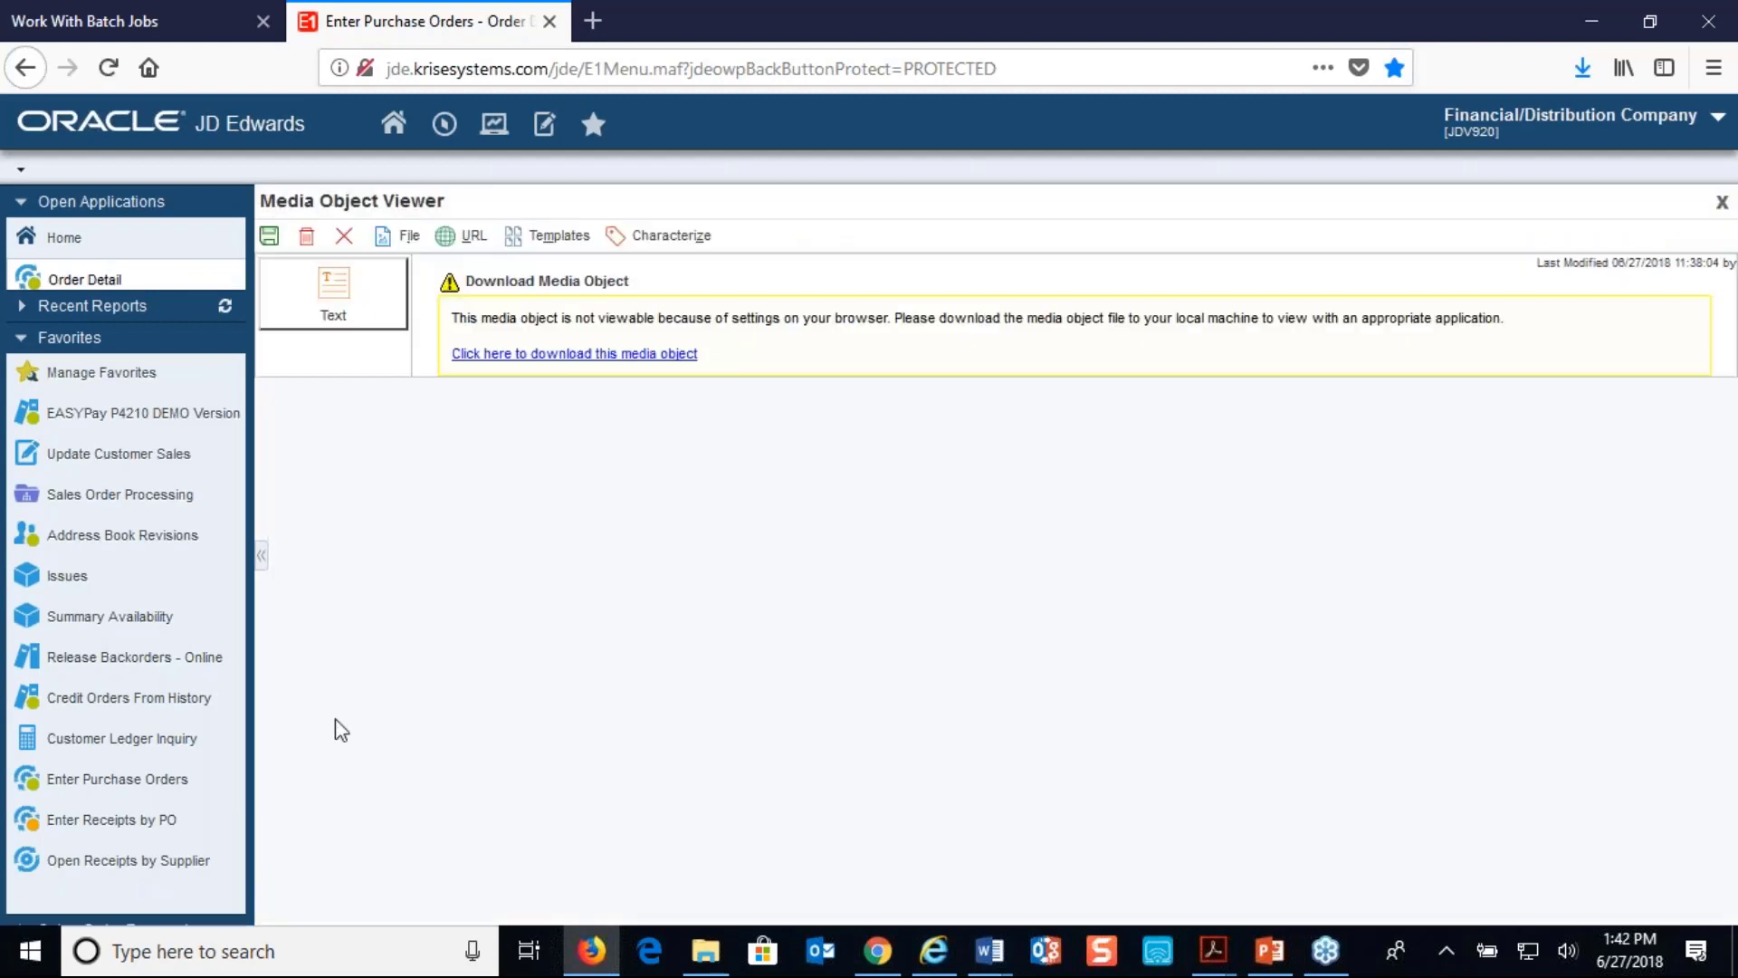
- Download the line's Text.rtf attachment and open it in Microsoft Word
left_click(612, 355)
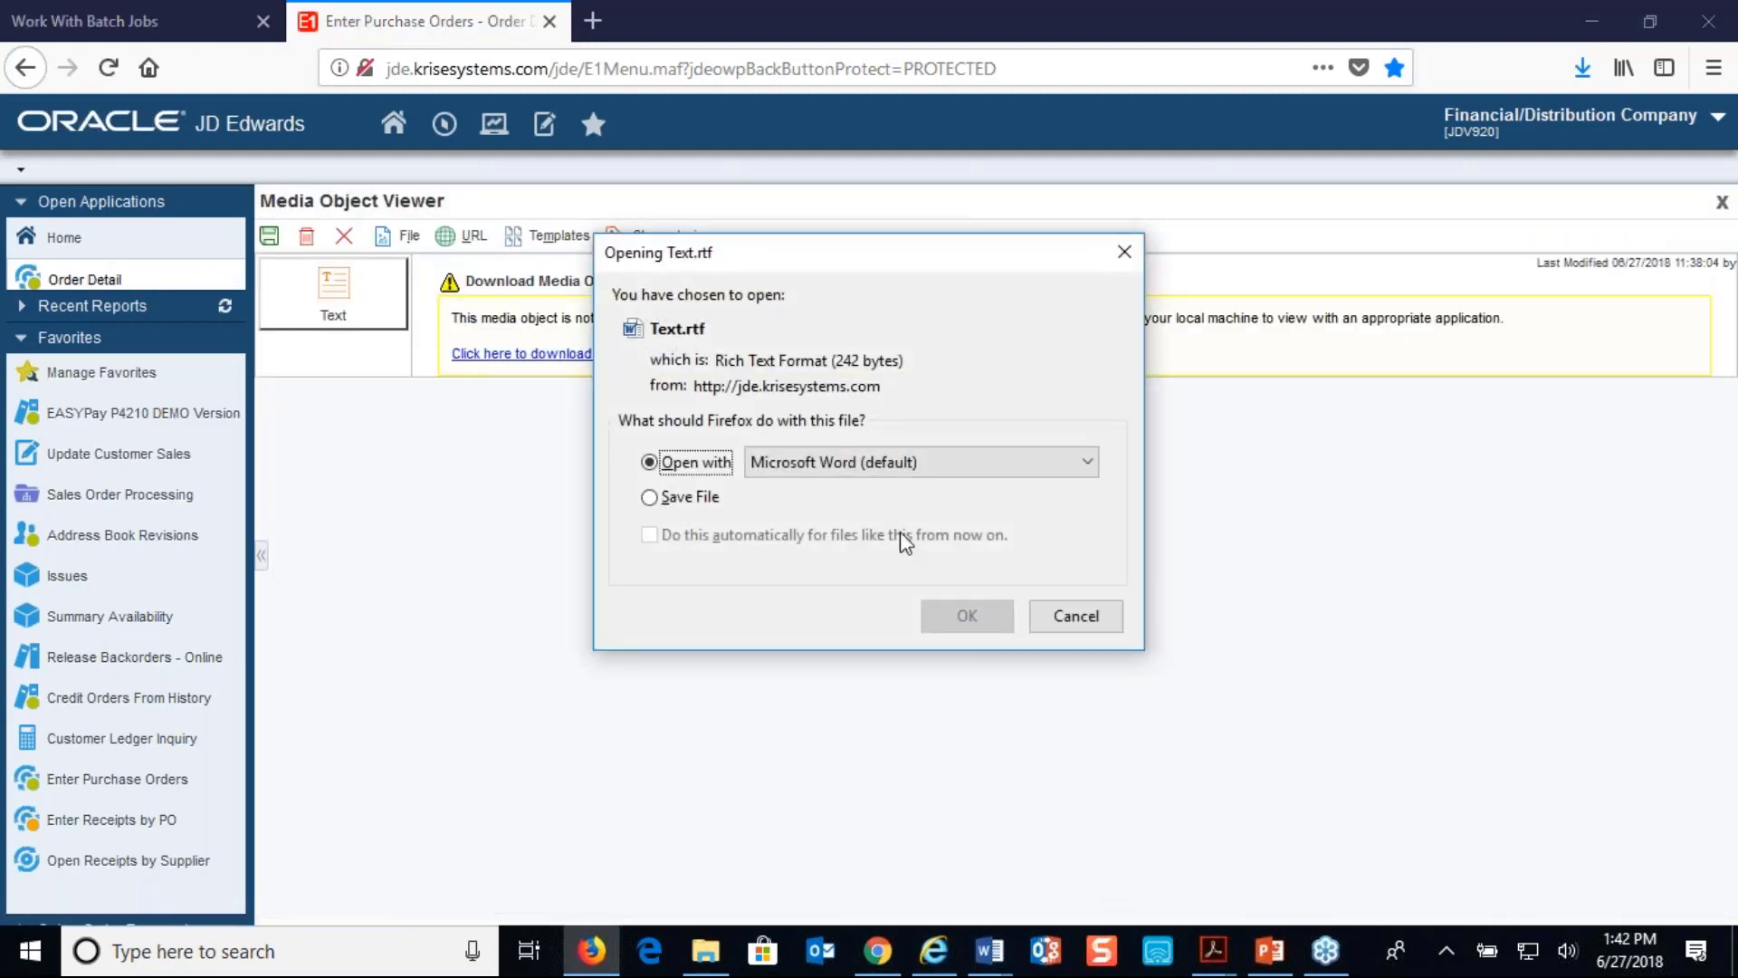
left_click(966, 615)
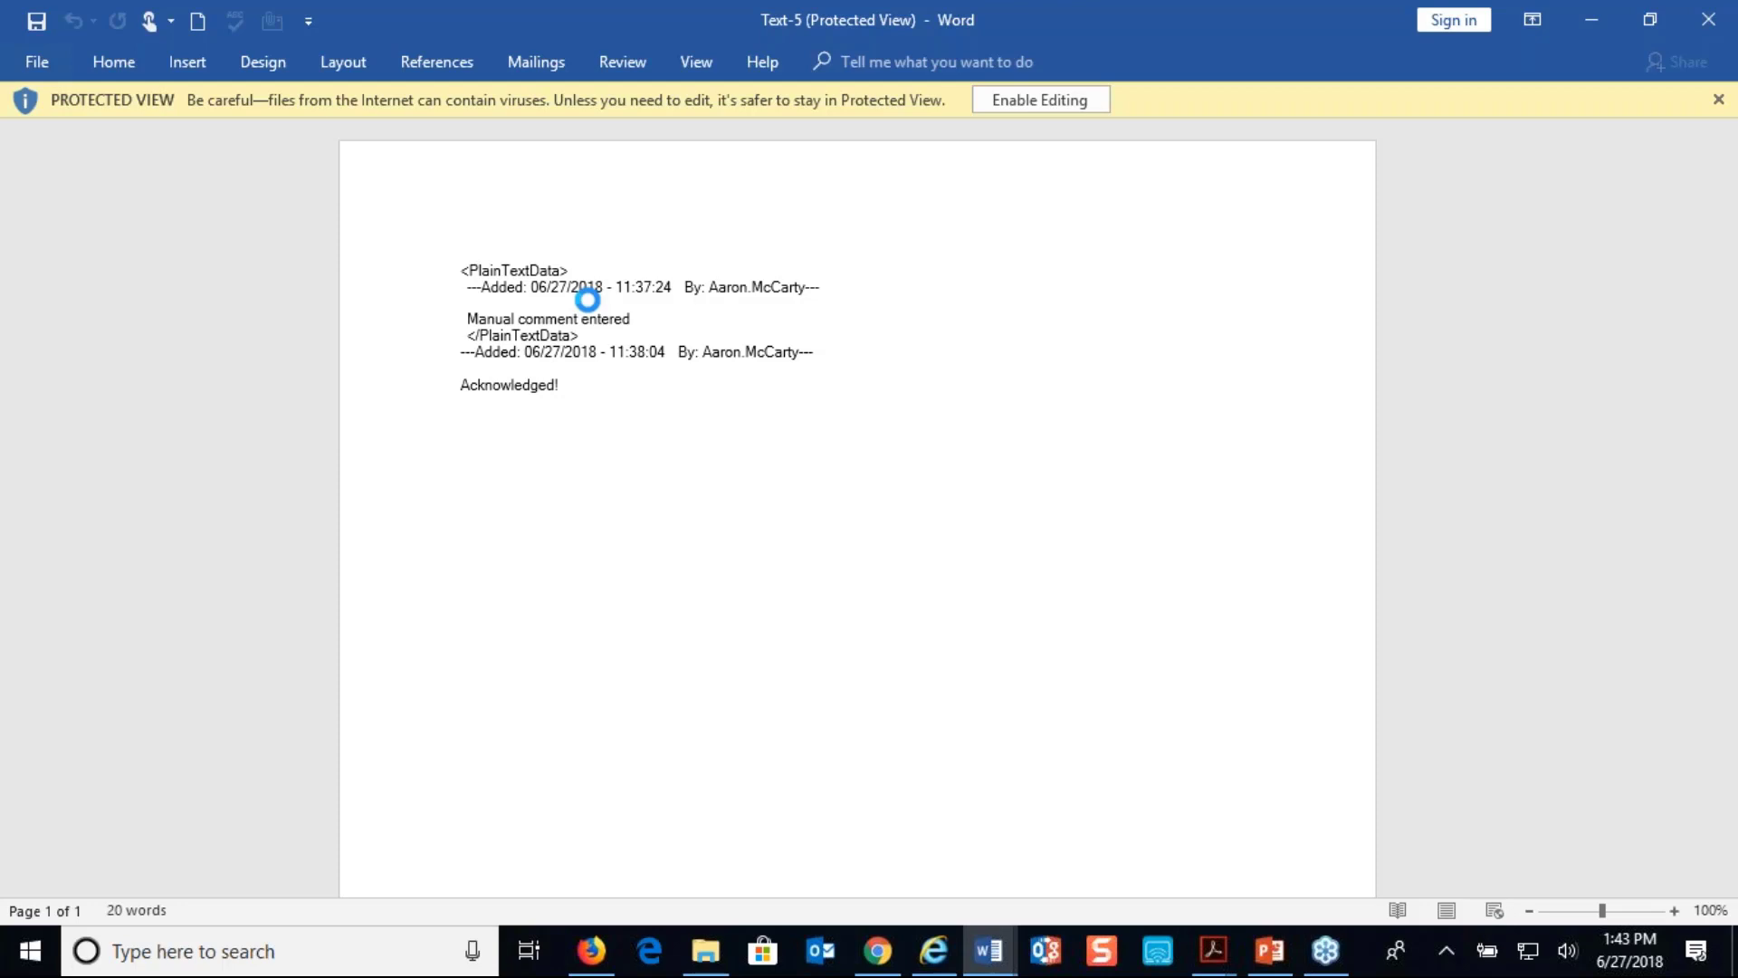
- Close the Text-5 attachment document in Word
left_click(1709, 20)
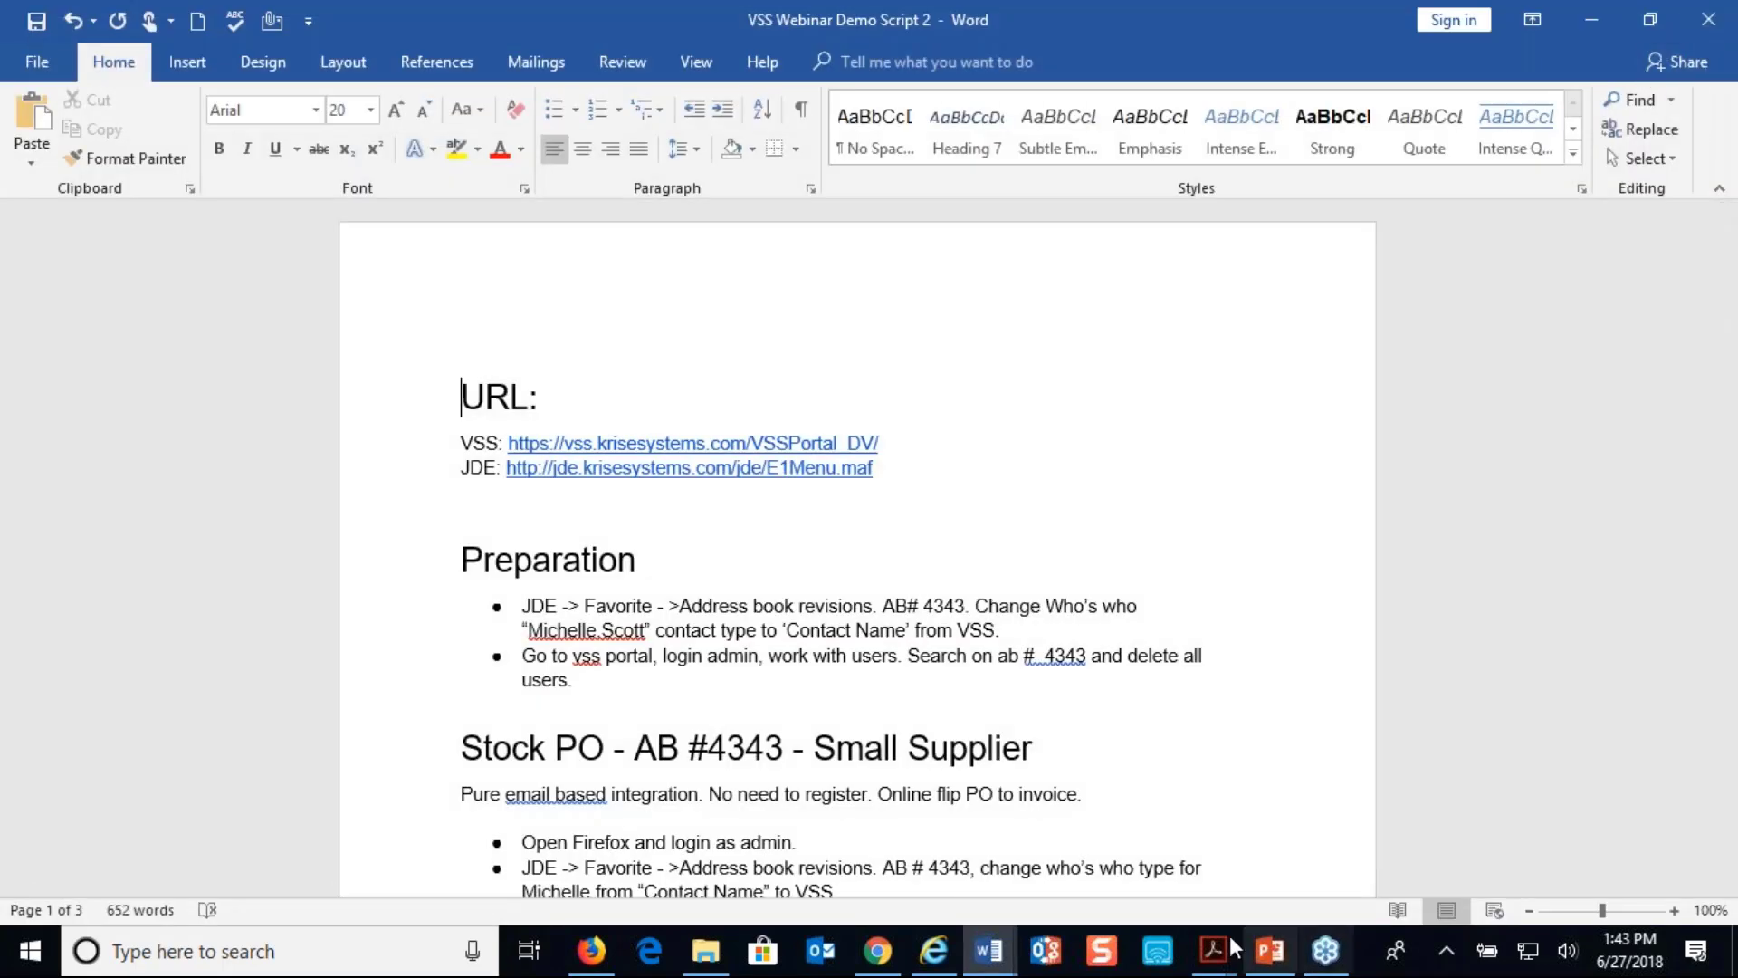